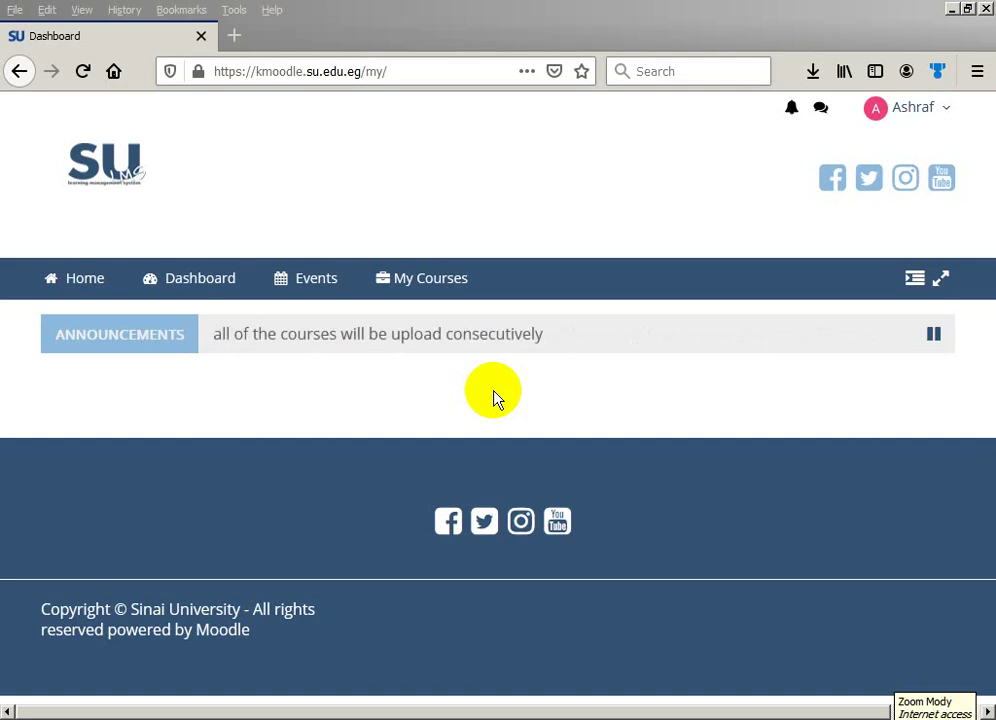
Step: Open the second of the two Digital Signal Processing courses and turn on its editing mode
{"action": "mouse_move", "coordinate": [430, 280]}
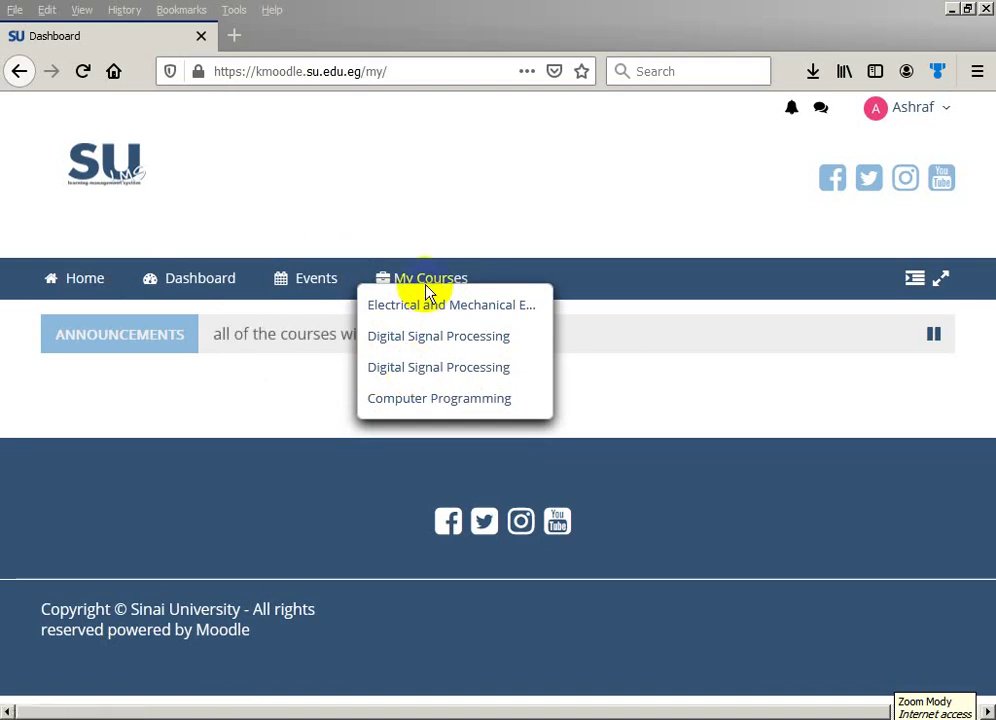
{"action": "left_click", "coordinate": [415, 376]}
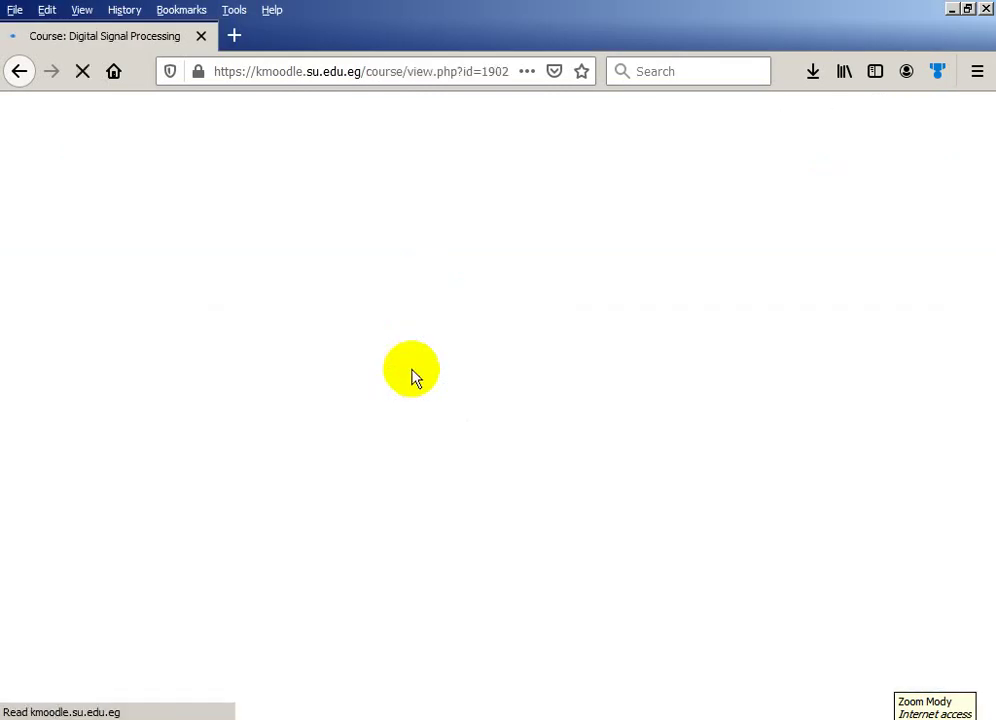
{"action": "scroll", "coordinate": [521, 428], "scroll_direction": "down", "scroll_amount": 2}
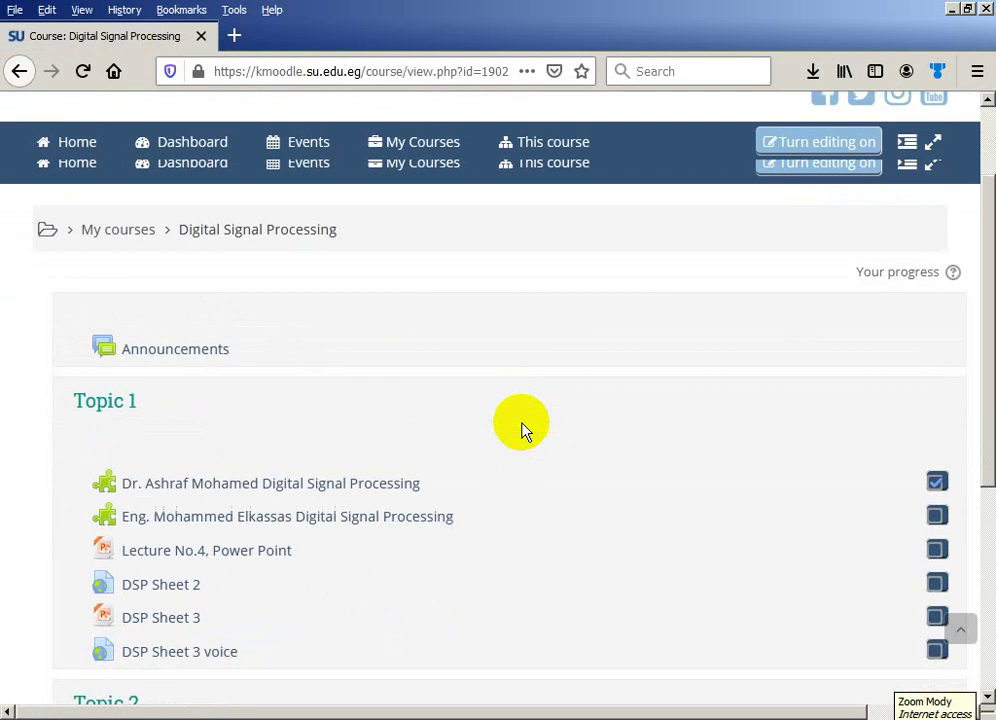
{"action": "scroll", "coordinate": [521, 428], "scroll_direction": "down", "scroll_amount": 3}
{"action": "scroll", "coordinate": [521, 428], "scroll_direction": "up", "scroll_amount": 4}
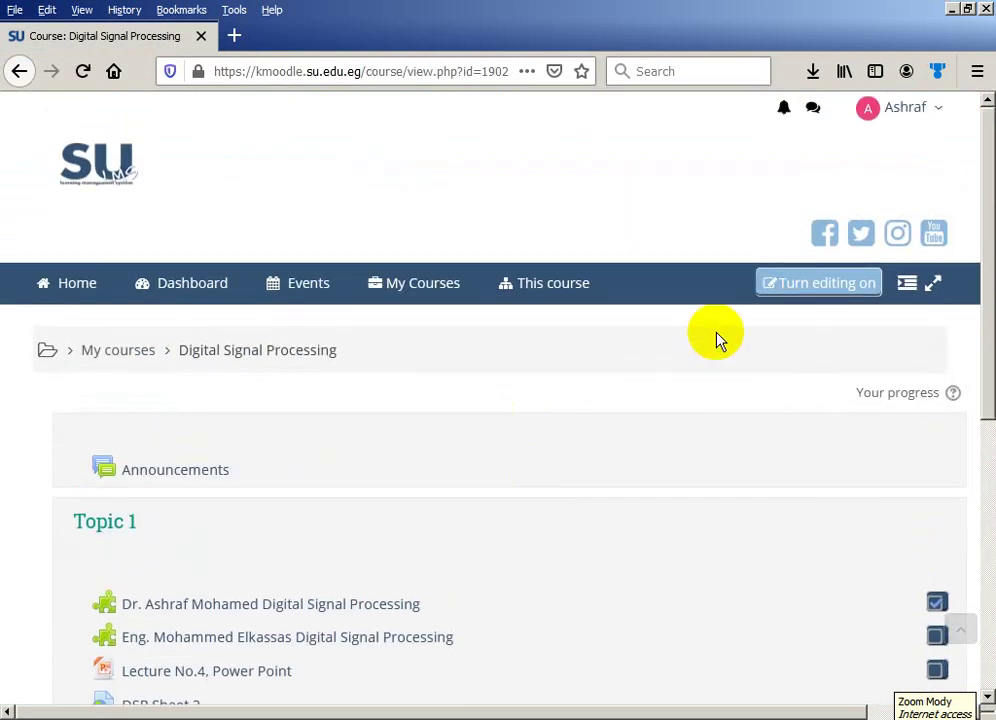
{"action": "left_click", "coordinate": [815, 291]}
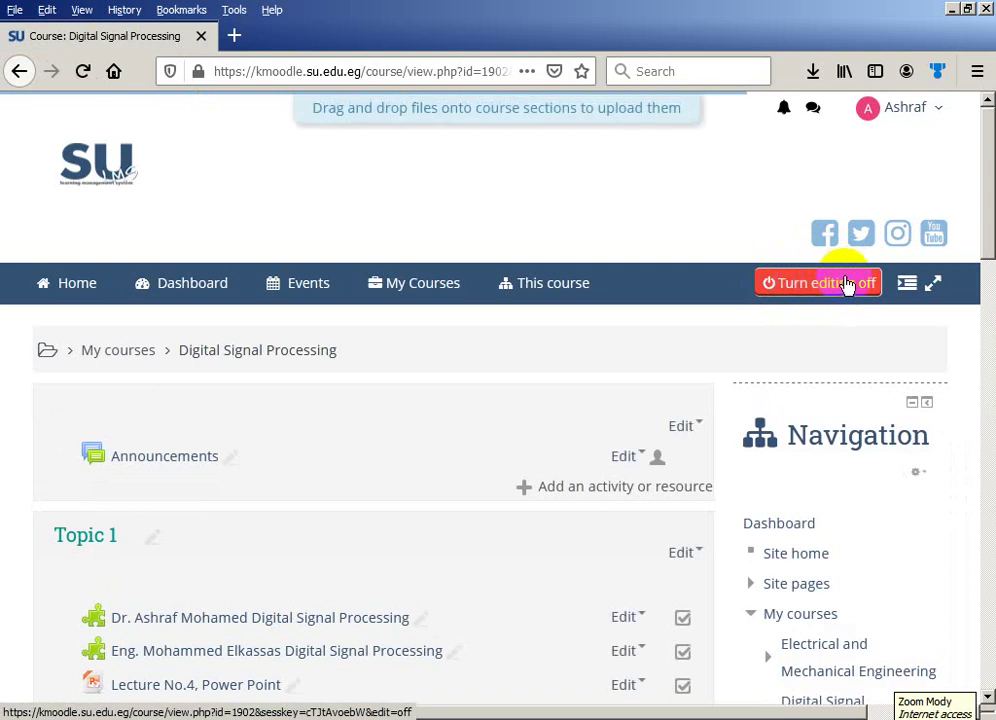
Step: Add a new Quiz activity to Topic 2 of the course
{"action": "scroll", "coordinate": [512, 433], "scroll_direction": "down", "scroll_amount": 3}
{"action": "scroll", "coordinate": [512, 433], "scroll_direction": "down", "scroll_amount": 5}
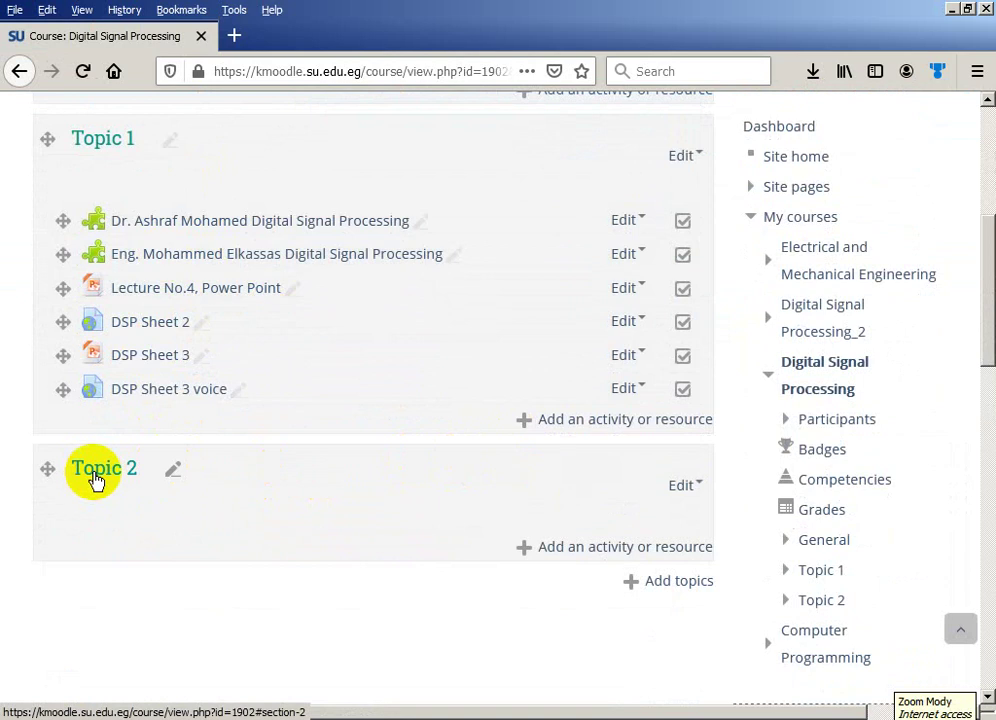
{"action": "left_click", "coordinate": [588, 550]}
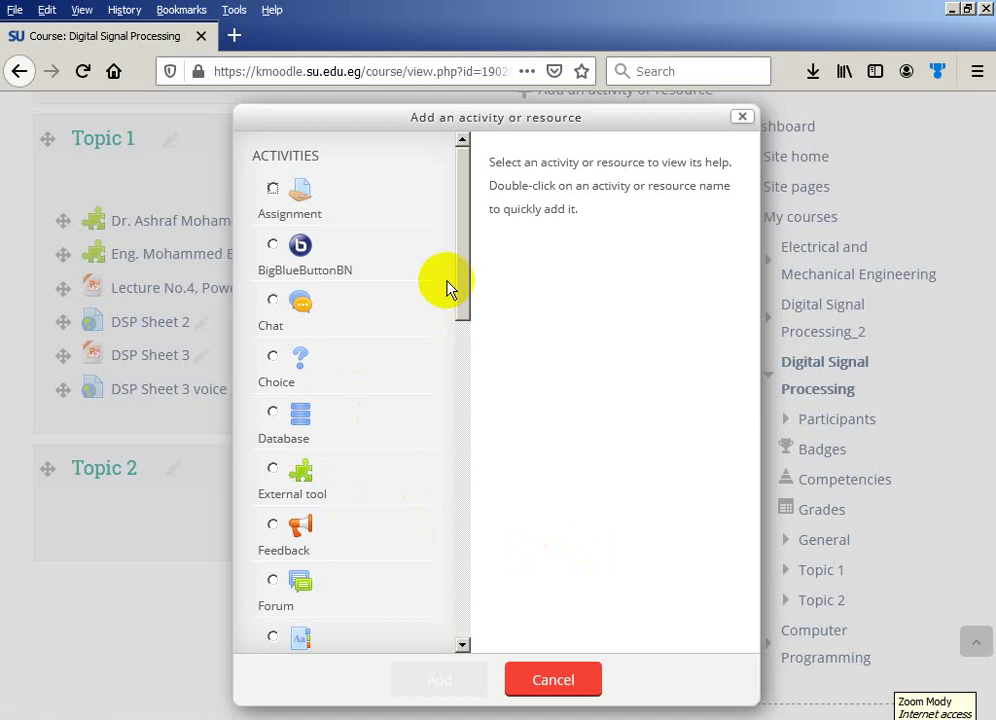
{"action": "left_click_drag", "start_coordinate": [461, 283], "coordinate": [389, 440]}
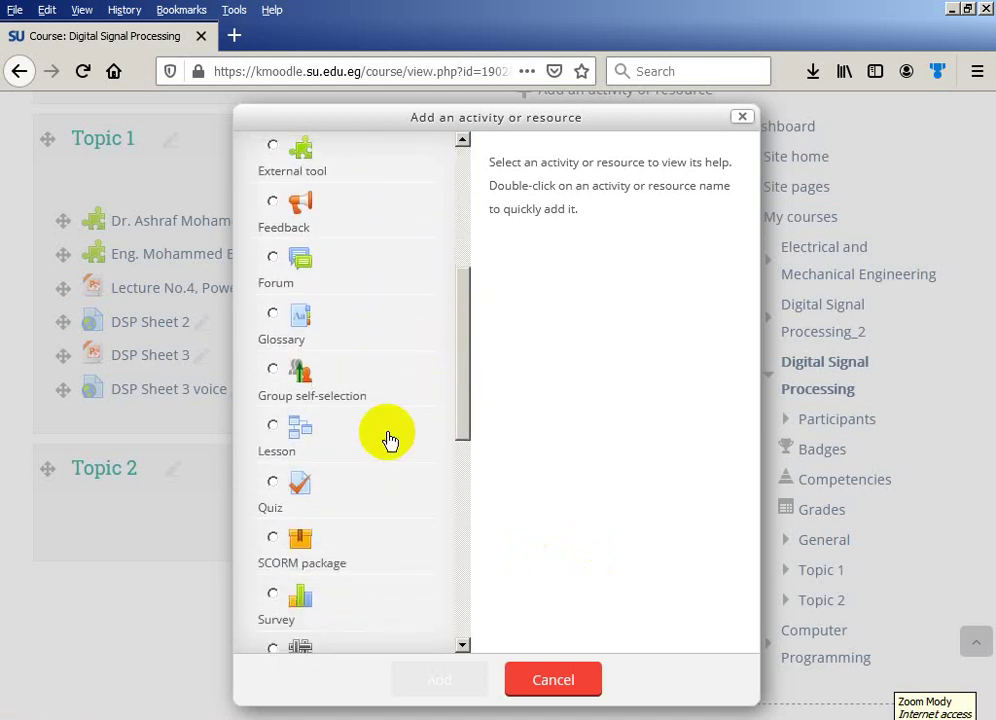
{"action": "left_click", "coordinate": [274, 485]}
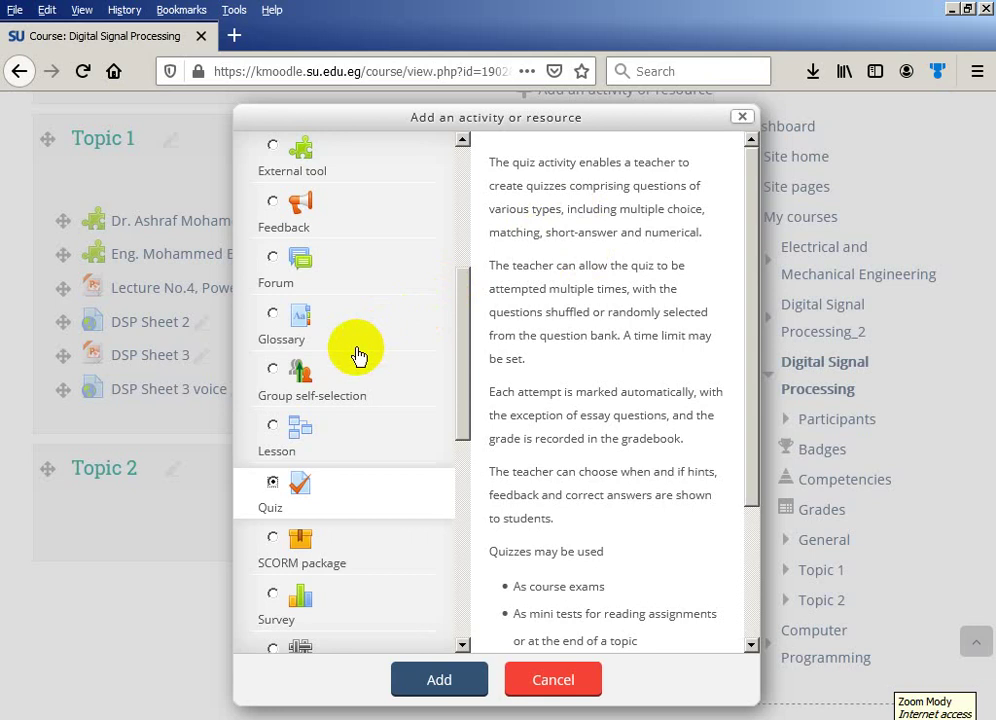
{"action": "scroll", "coordinate": [373, 400], "scroll_direction": "down", "scroll_amount": 3}
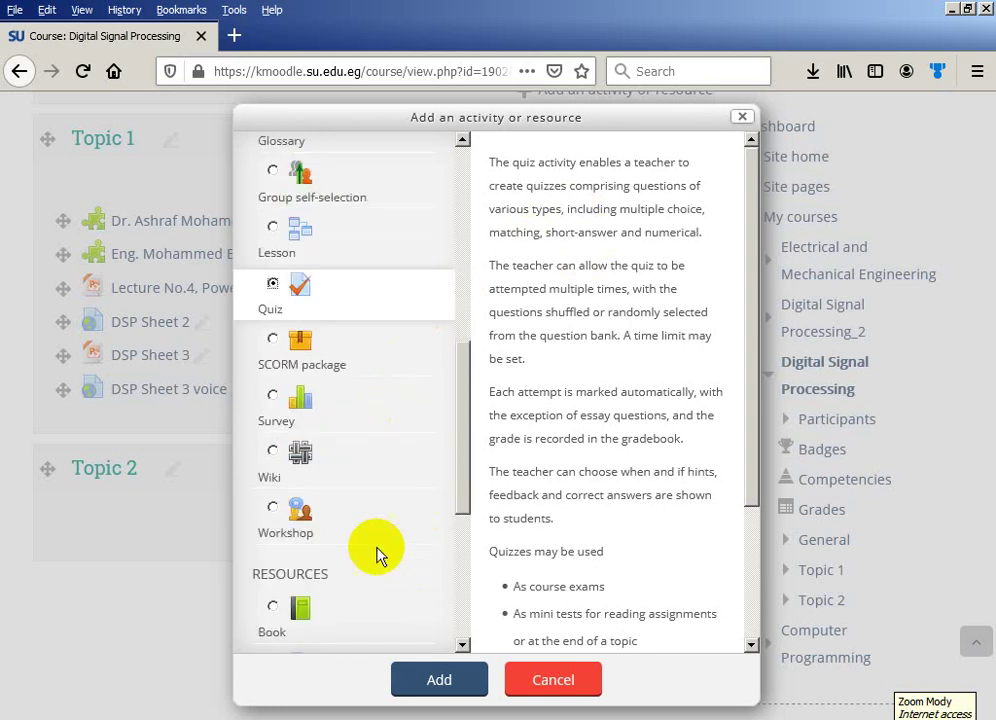
{"action": "left_click", "coordinate": [445, 685]}
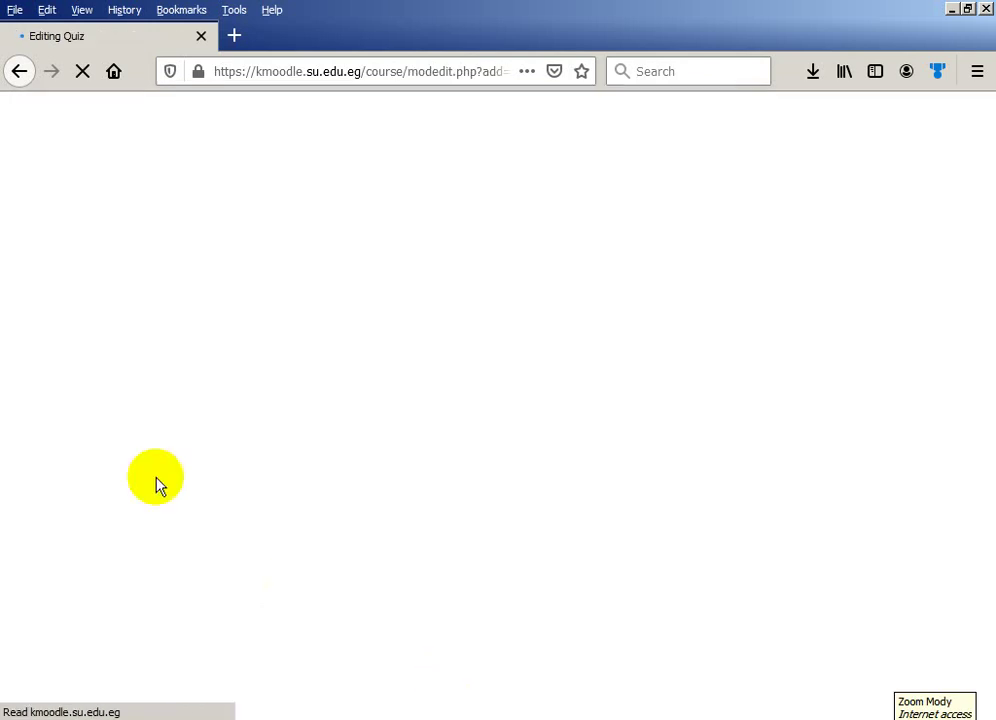
Step: Name the new quiz "Quiz 1"
{"action": "scroll", "coordinate": [238, 390], "scroll_direction": "down", "scroll_amount": 2}
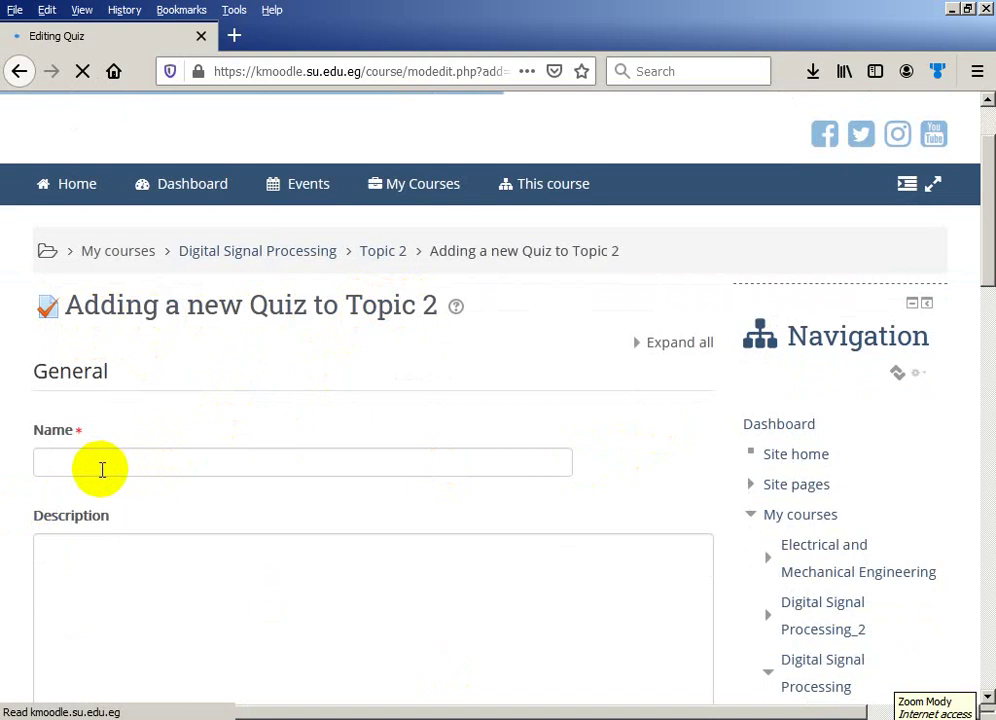
{"action": "left_click", "coordinate": [60, 463]}
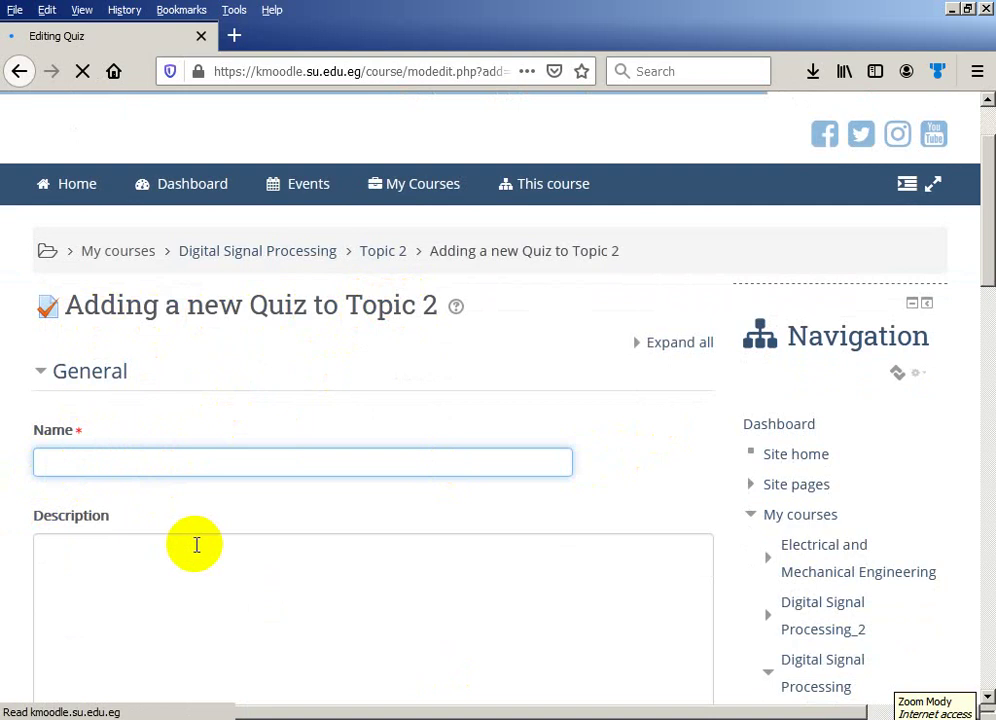
{"action": "left_click", "coordinate": [80, 466]}
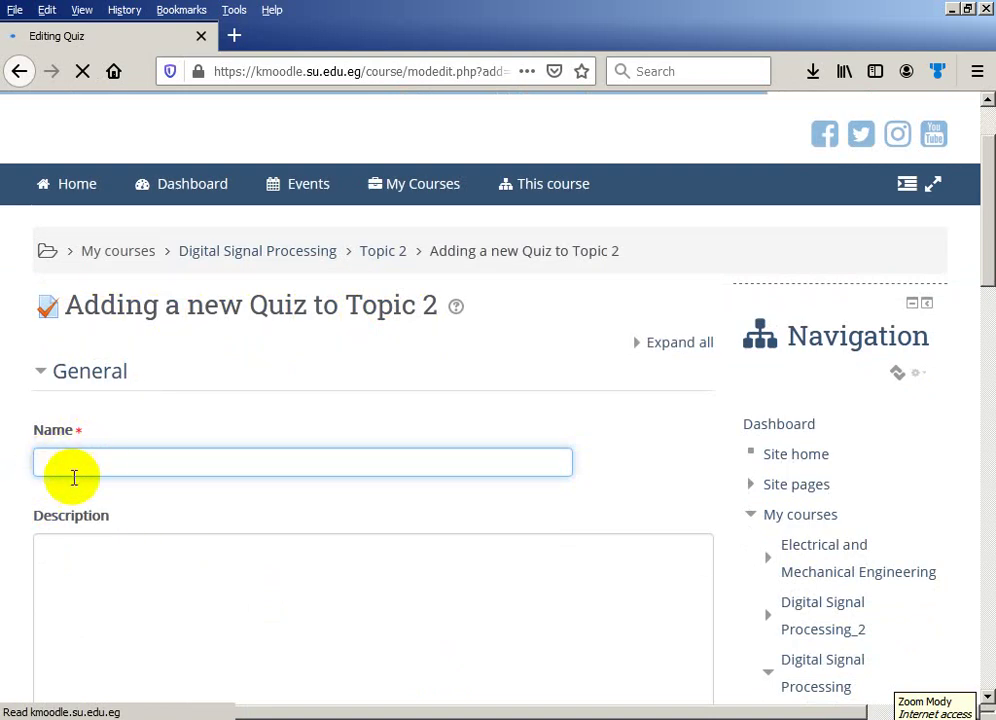
{"action": "left_click", "coordinate": [50, 466]}
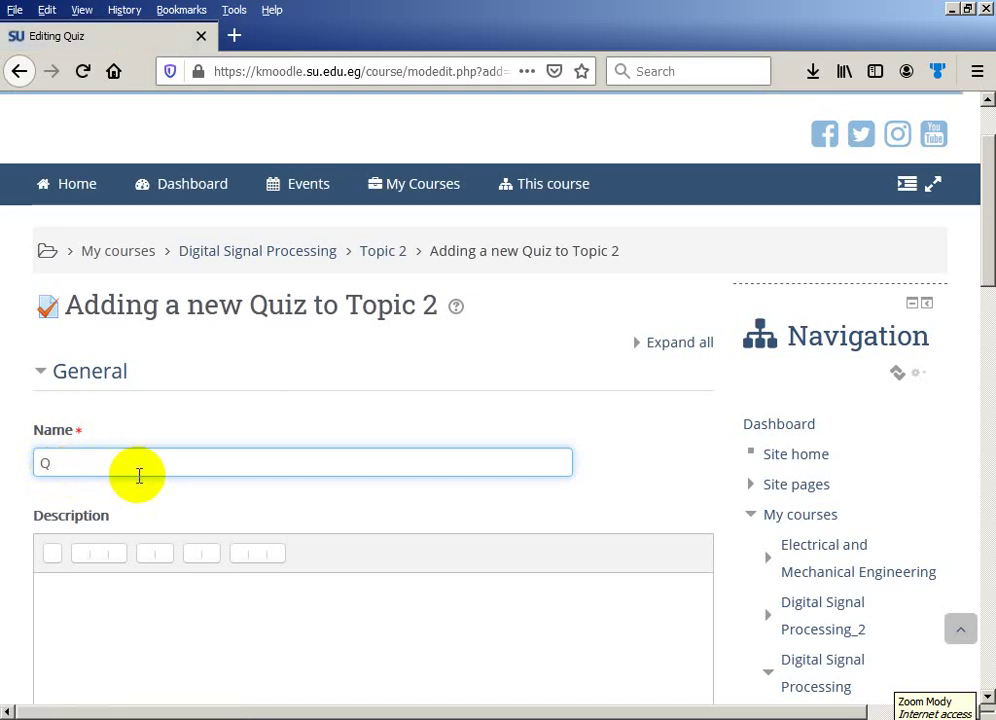
{"action": "type", "text": "U"}
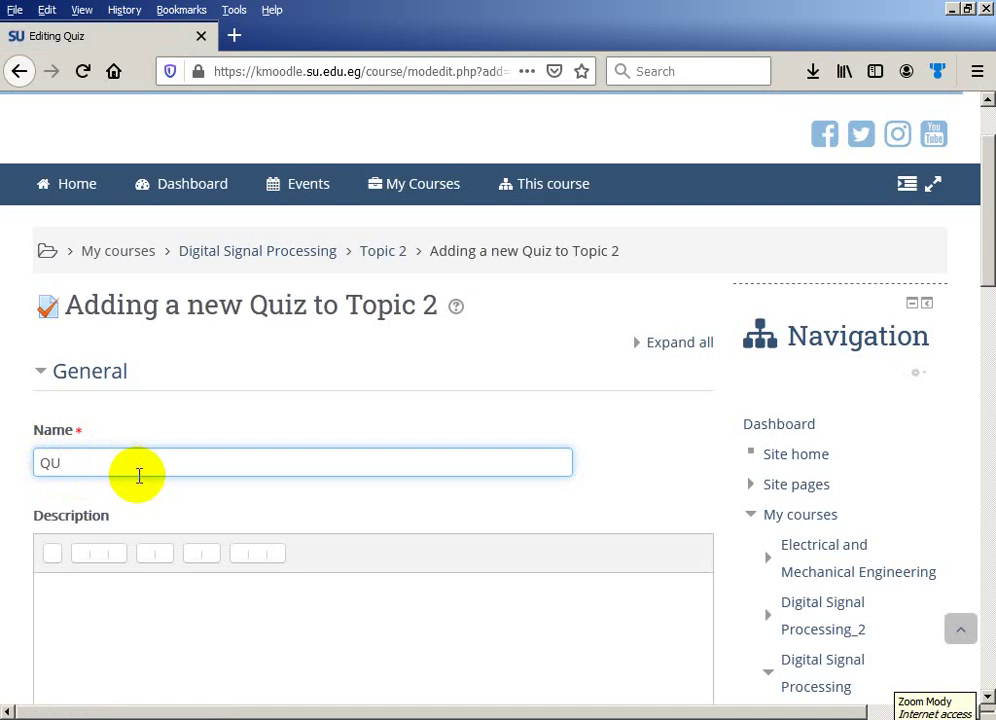
{"action": "key", "text": "BackSpace"}
{"action": "type", "text": "uiz 1"}
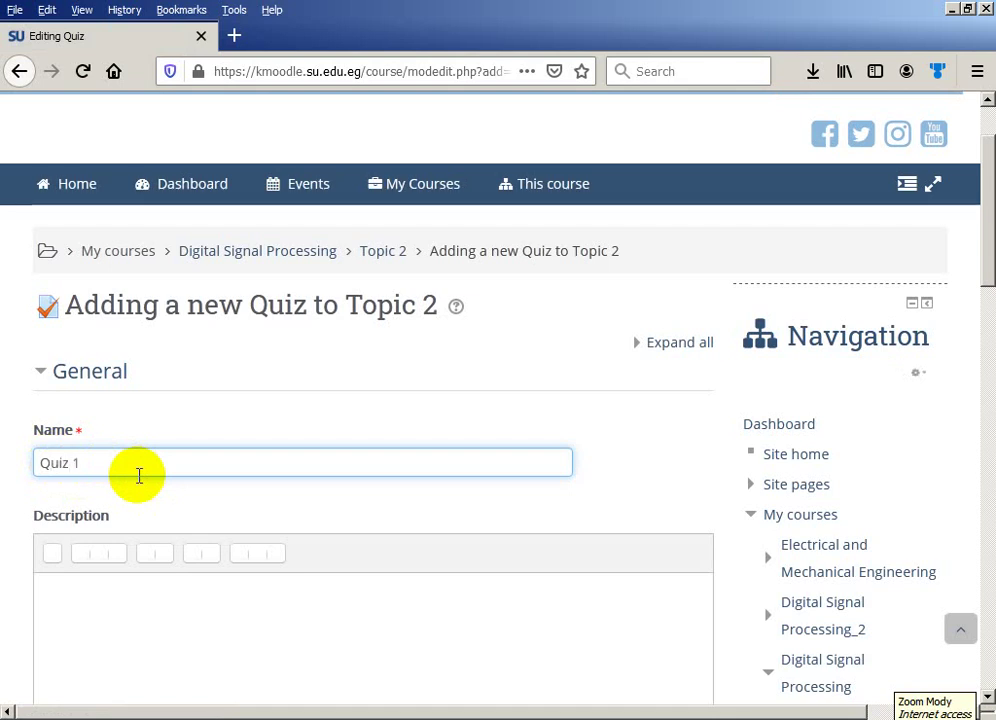
Step: Enable the quiz's opening date in the Timing settings and set it to 19 September 2020
{"action": "scroll", "coordinate": [129, 520], "scroll_direction": "down", "scroll_amount": 3}
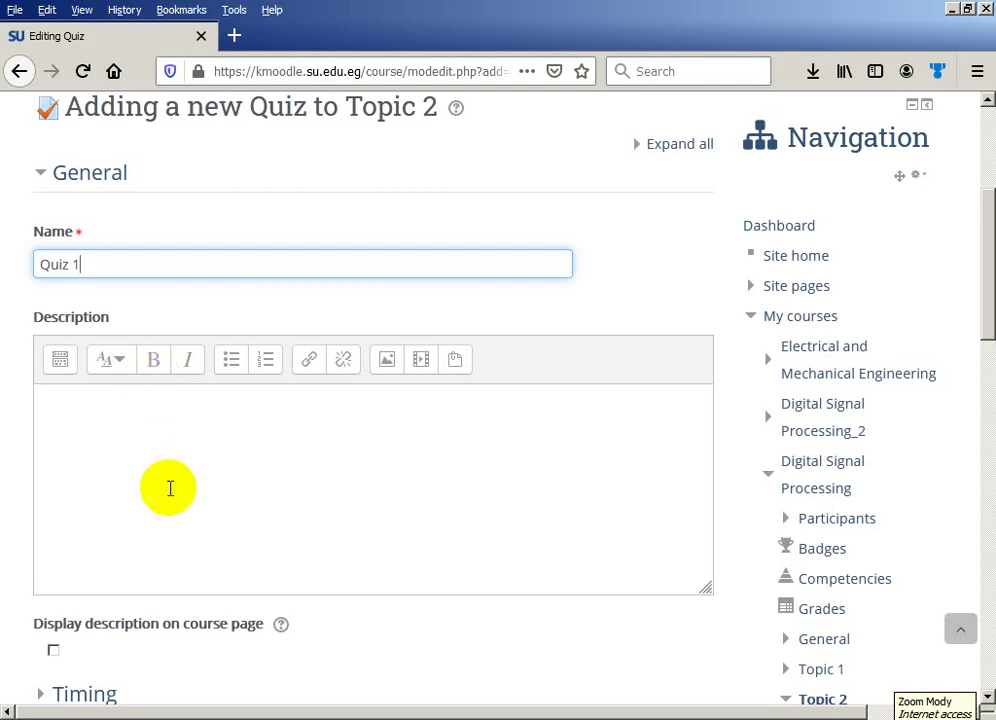
{"action": "scroll", "coordinate": [170, 488], "scroll_direction": "down", "scroll_amount": 1}
{"action": "scroll", "coordinate": [170, 488], "scroll_direction": "down", "scroll_amount": 4}
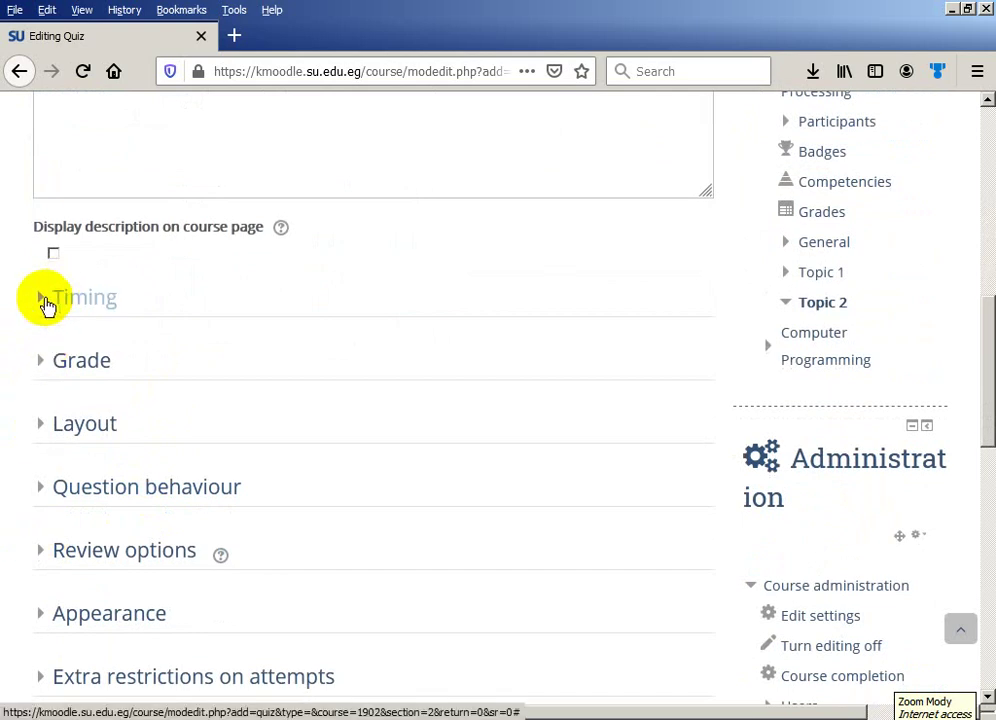
{"action": "left_click", "coordinate": [46, 301]}
{"action": "left_click", "coordinate": [46, 301]}
{"action": "left_click", "coordinate": [46, 301]}
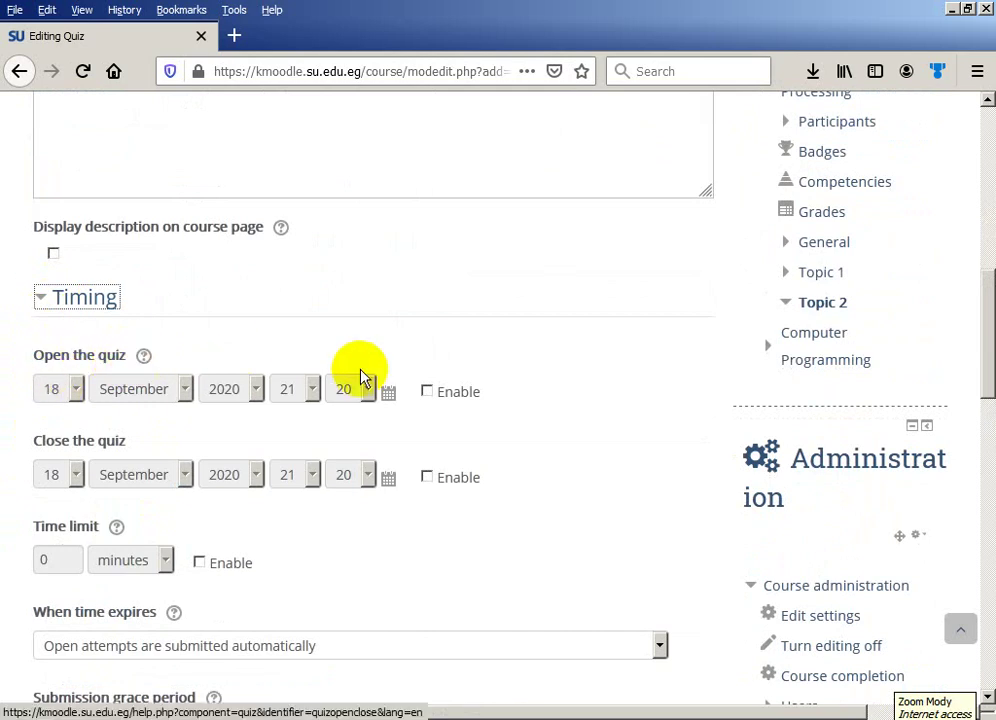
{"action": "left_click", "coordinate": [428, 395]}
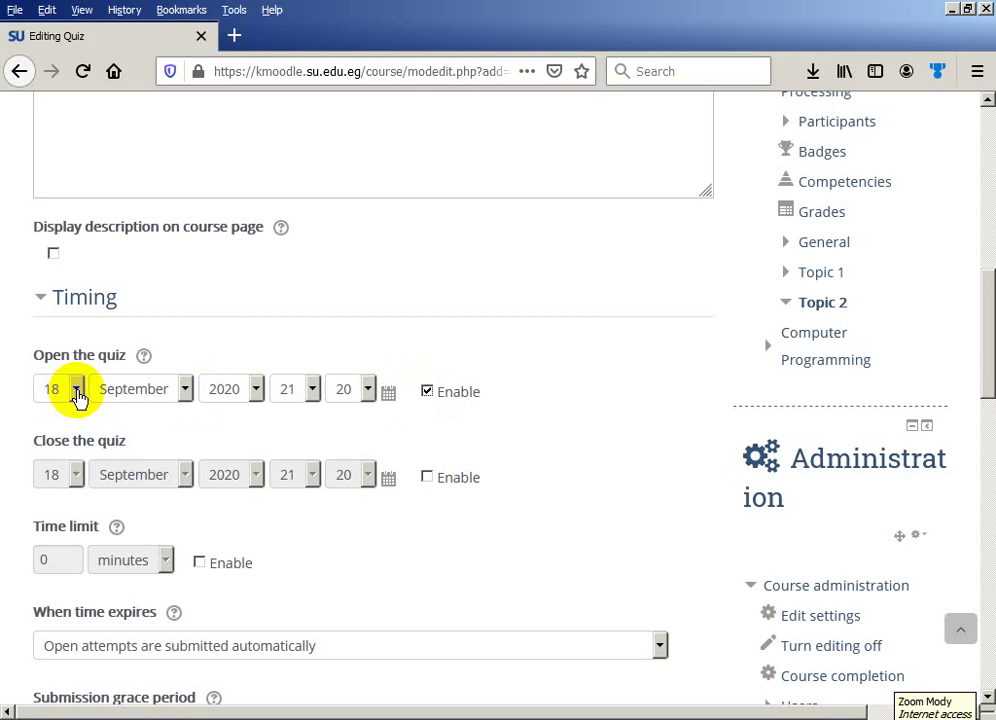
{"action": "left_click", "coordinate": [76, 389]}
{"action": "left_click_drag", "start_coordinate": [80, 489], "coordinate": [73, 540]}
{"action": "left_click", "coordinate": [47, 656]}
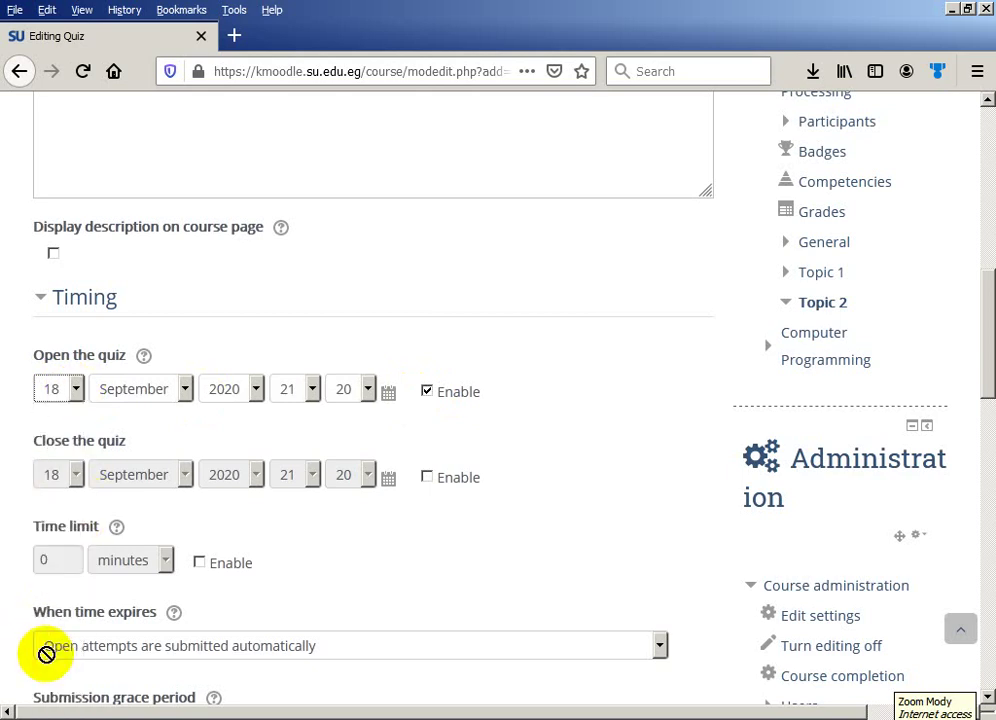
Step: Set the quiz's opening time to 13:00
{"action": "left_click", "coordinate": [313, 390]}
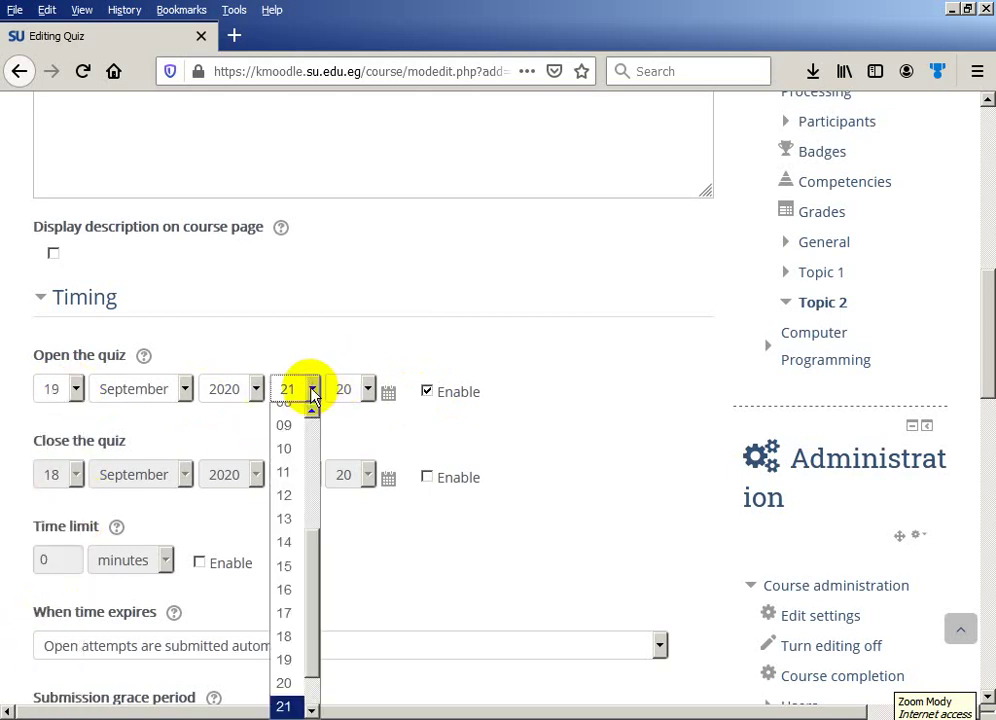
{"action": "left_click", "coordinate": [286, 522]}
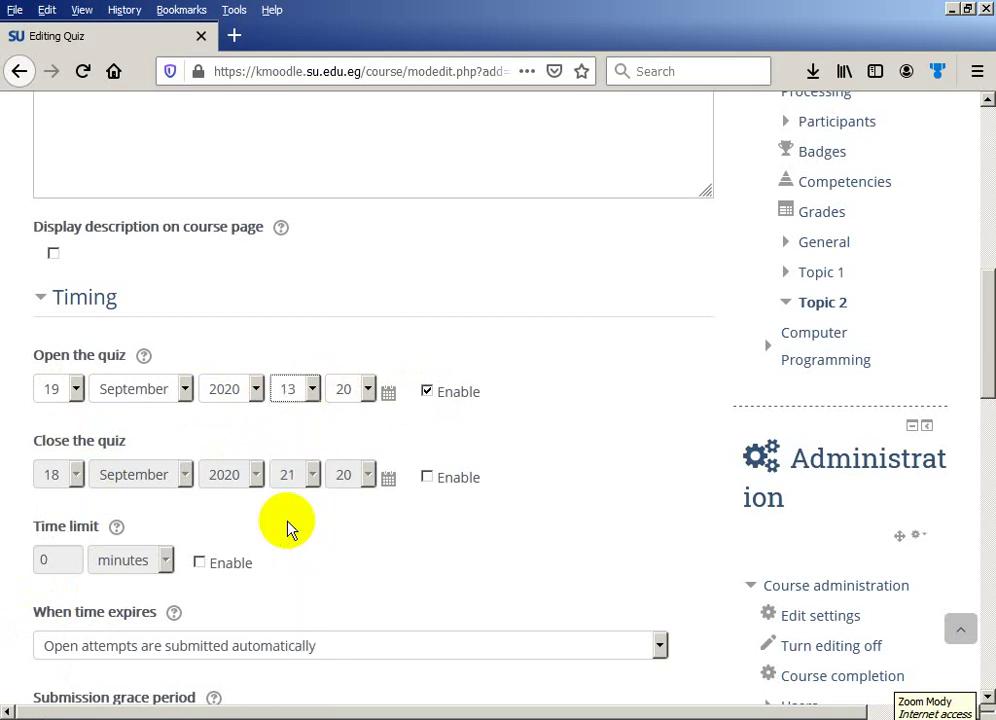
{"action": "left_click", "coordinate": [366, 392]}
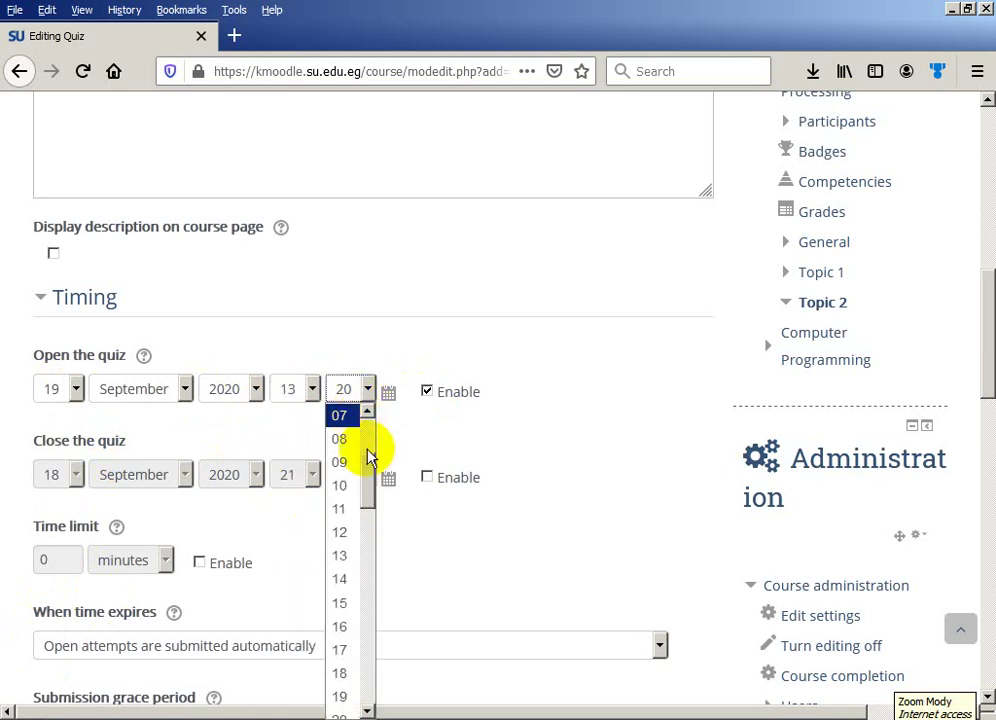
{"action": "left_click_drag", "start_coordinate": [369, 467], "coordinate": [366, 432]}
{"action": "left_click", "coordinate": [340, 413]}
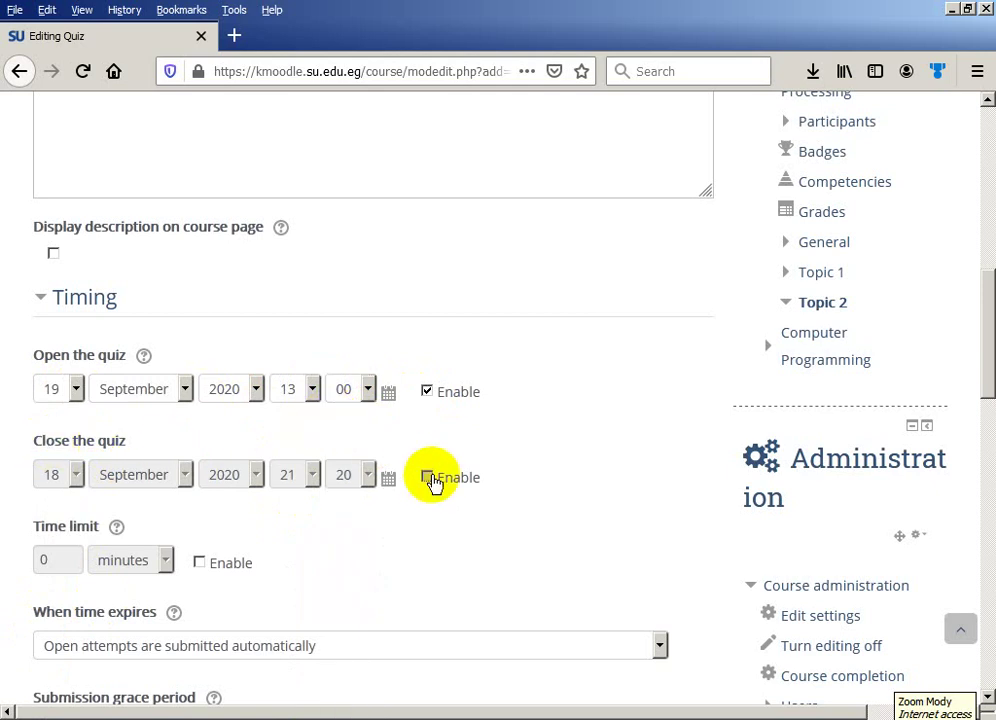
Step: Enable the quiz's closing date and set it to 19 September 2020
{"action": "left_click", "coordinate": [429, 479]}
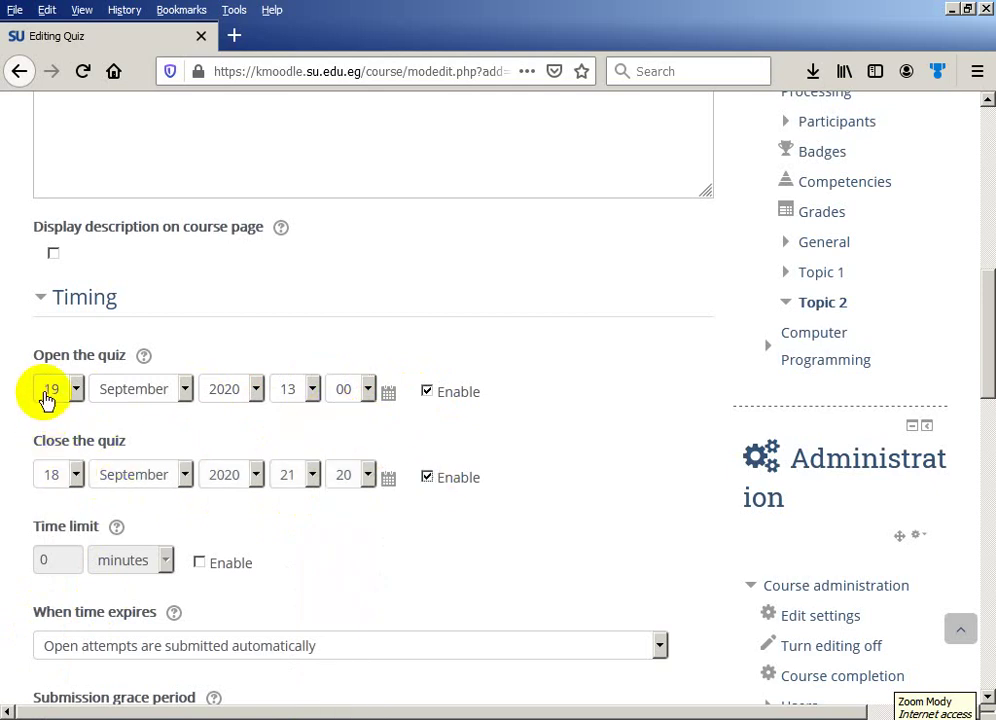
{"action": "left_click", "coordinate": [76, 474]}
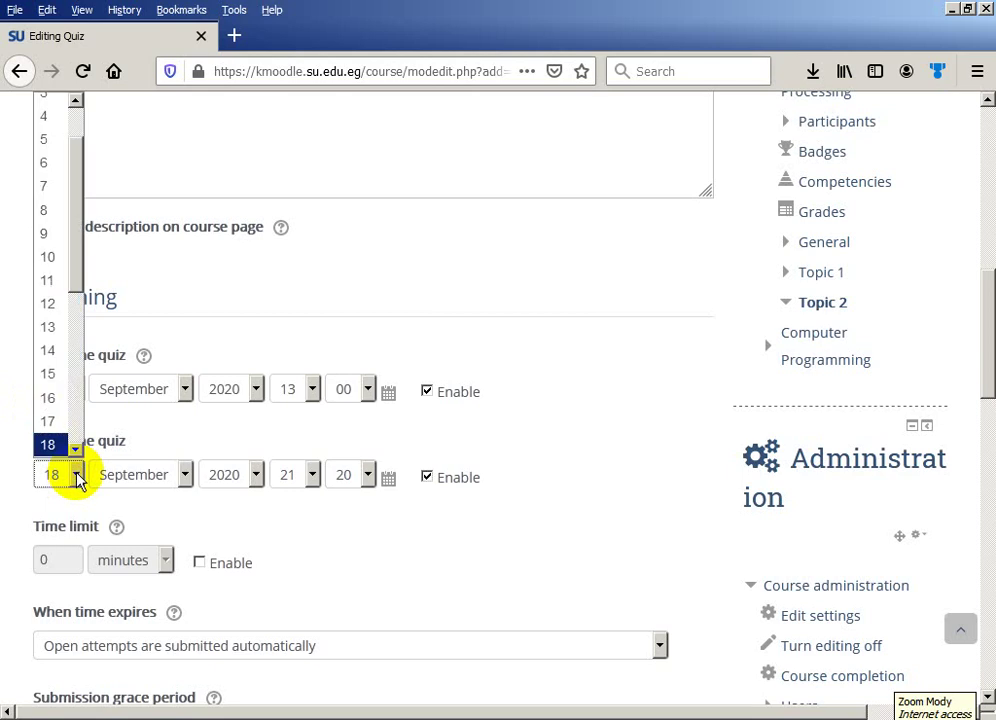
{"action": "scroll", "coordinate": [74, 447], "scroll_direction": "down", "scroll_amount": 2}
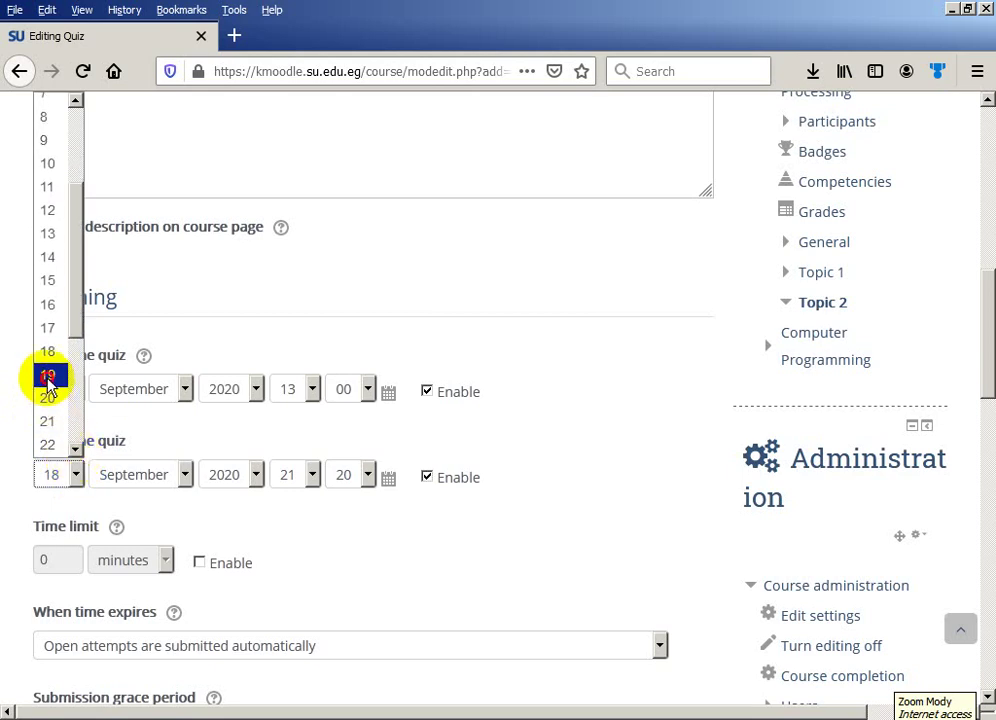
{"action": "left_click", "coordinate": [49, 371]}
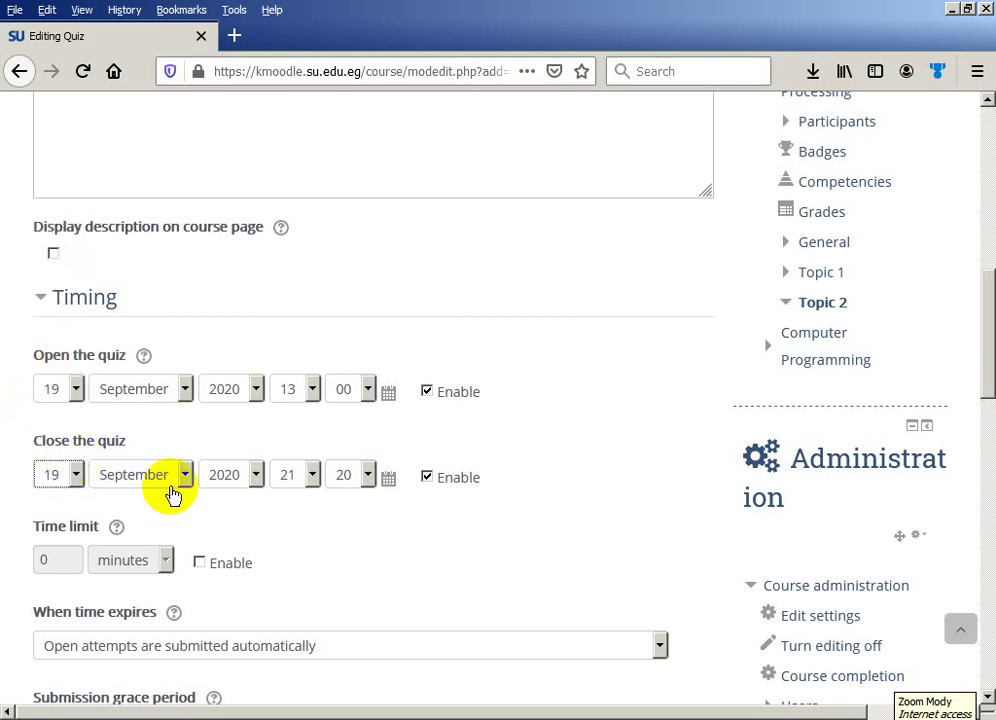
Step: Set the quiz's closing hour to 14 and choose the closing minutes
{"action": "left_click", "coordinate": [310, 477]}
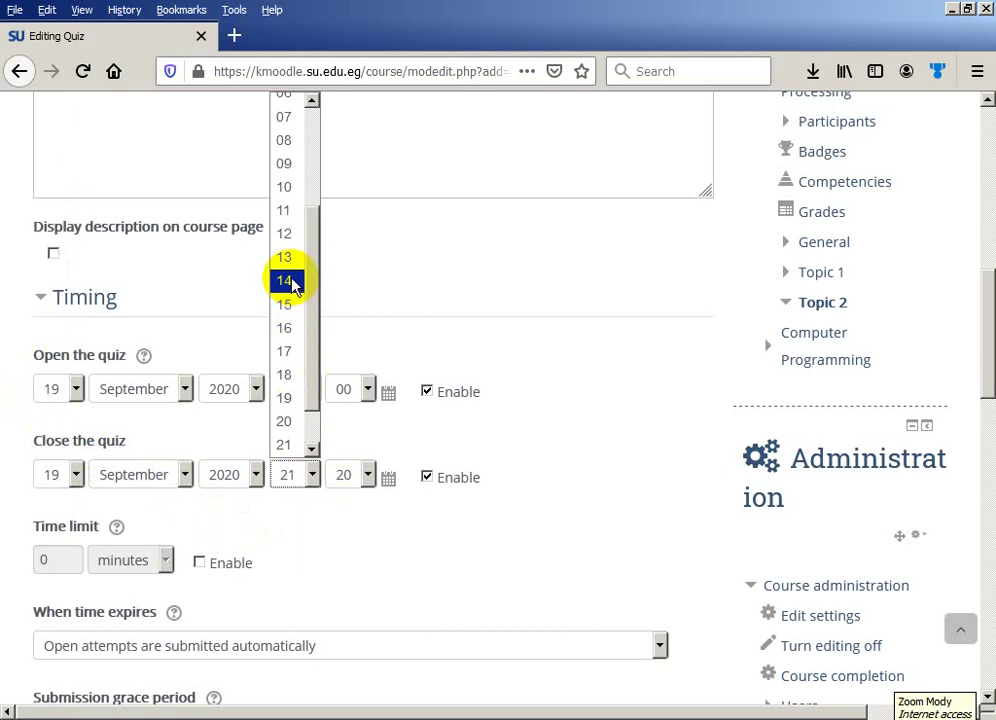
{"action": "key", "text": "Escape"}
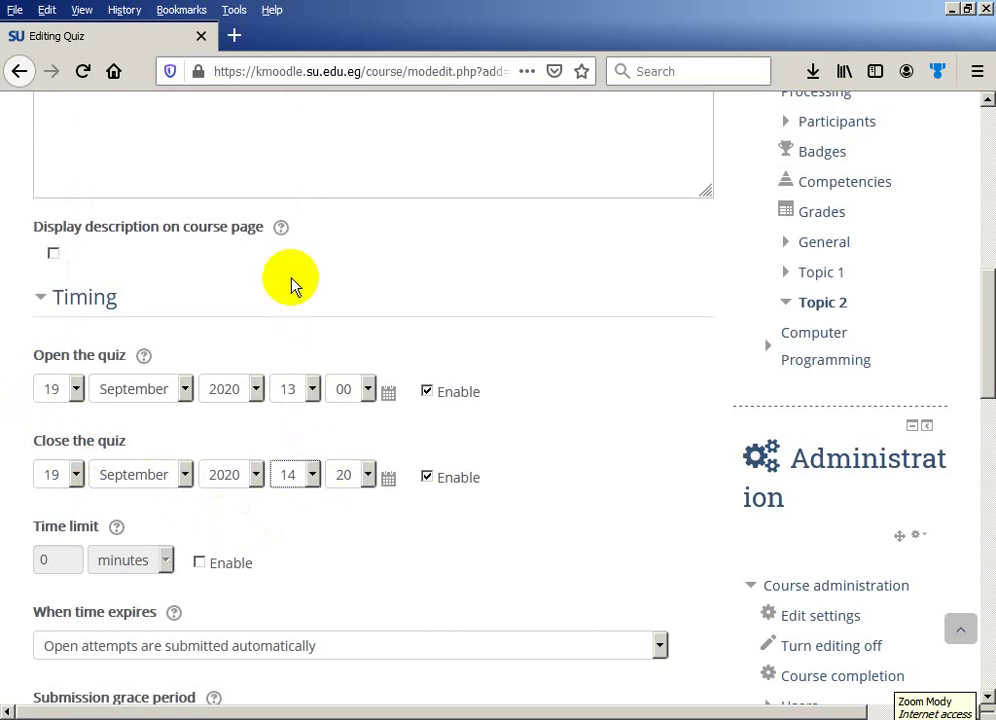
{"action": "left_click", "coordinate": [367, 474]}
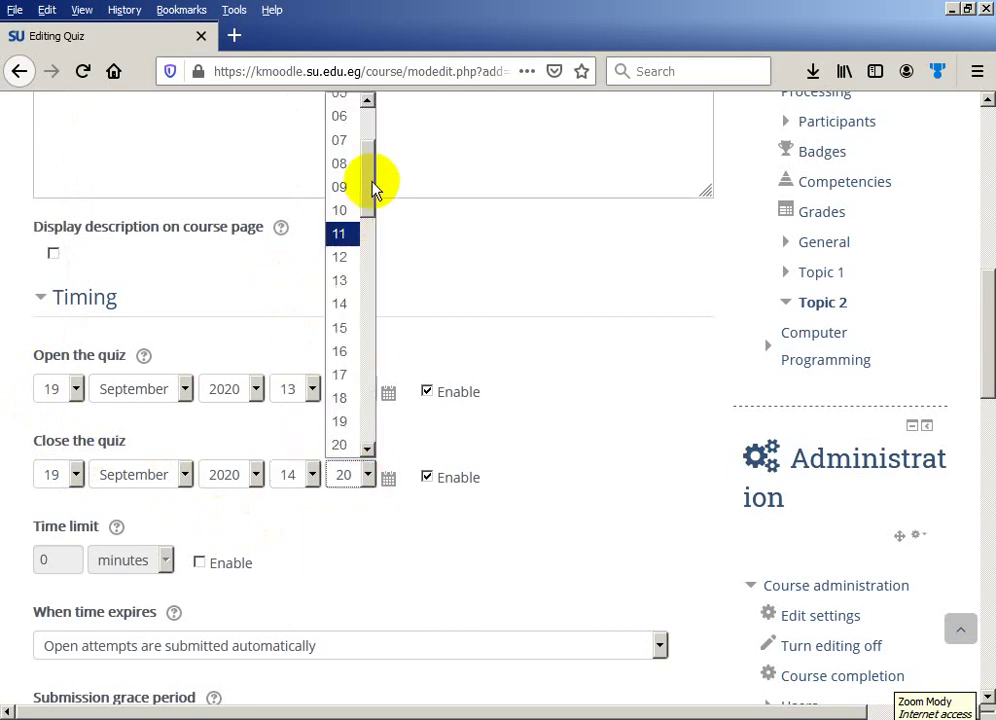
{"action": "left_click_drag", "start_coordinate": [373, 189], "coordinate": [369, 138]}
{"action": "left_click", "coordinate": [350, 116]}
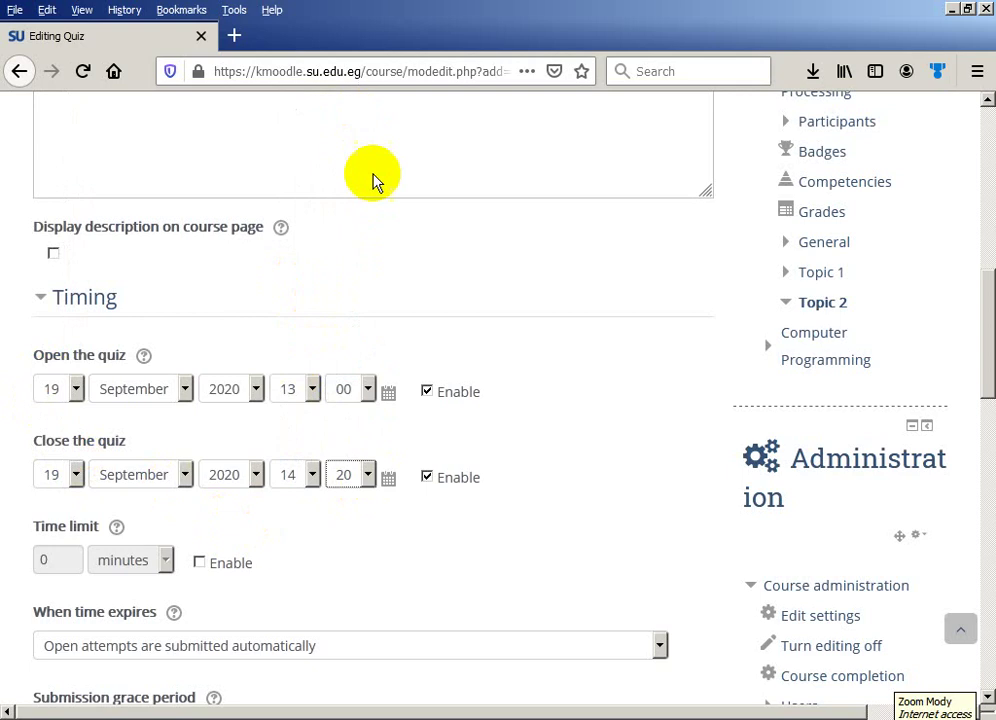
{"action": "scroll", "coordinate": [407, 238], "scroll_direction": "down", "scroll_amount": 3}
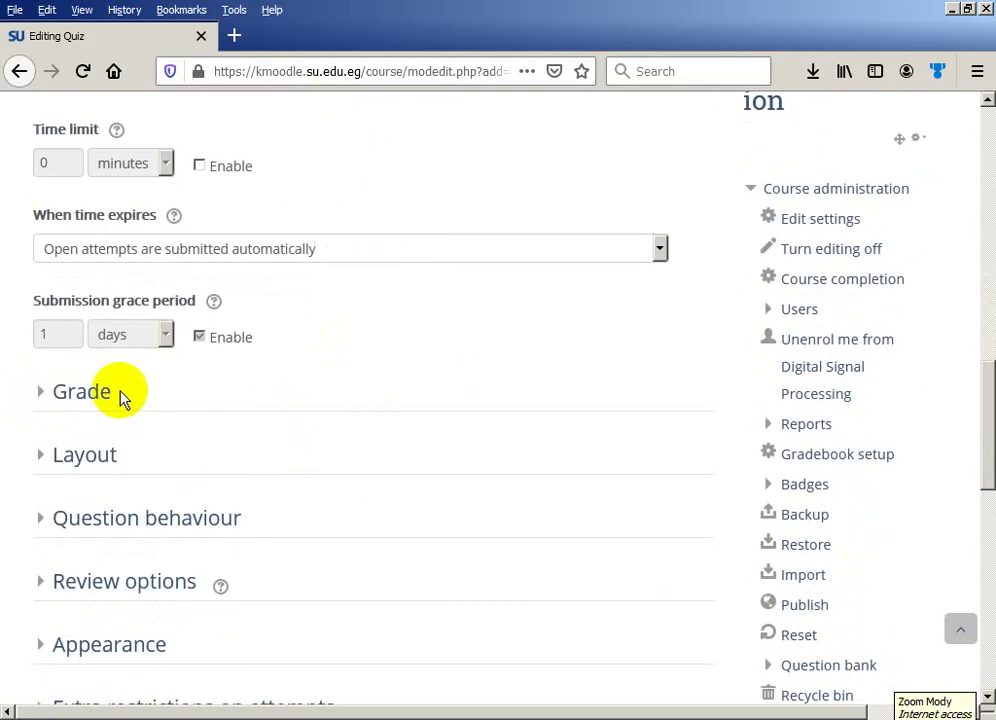
Step: Expand the quiz's Grade settings and set the attempts allowed to 1
{"action": "scroll", "coordinate": [130, 420], "scroll_direction": "down", "scroll_amount": 2}
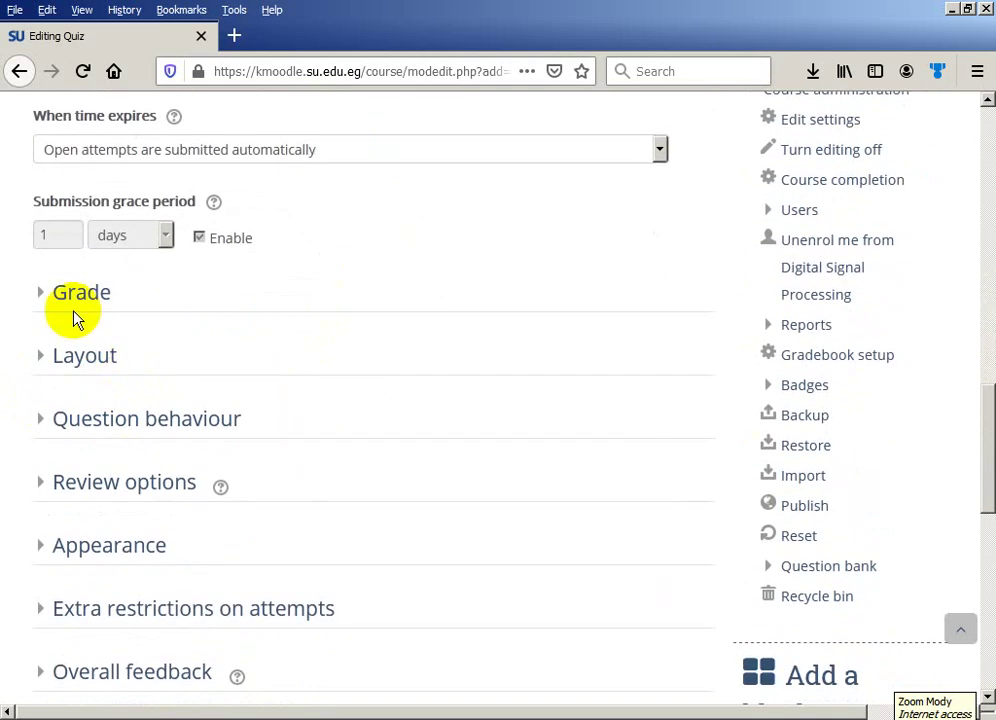
{"action": "left_click", "coordinate": [63, 305]}
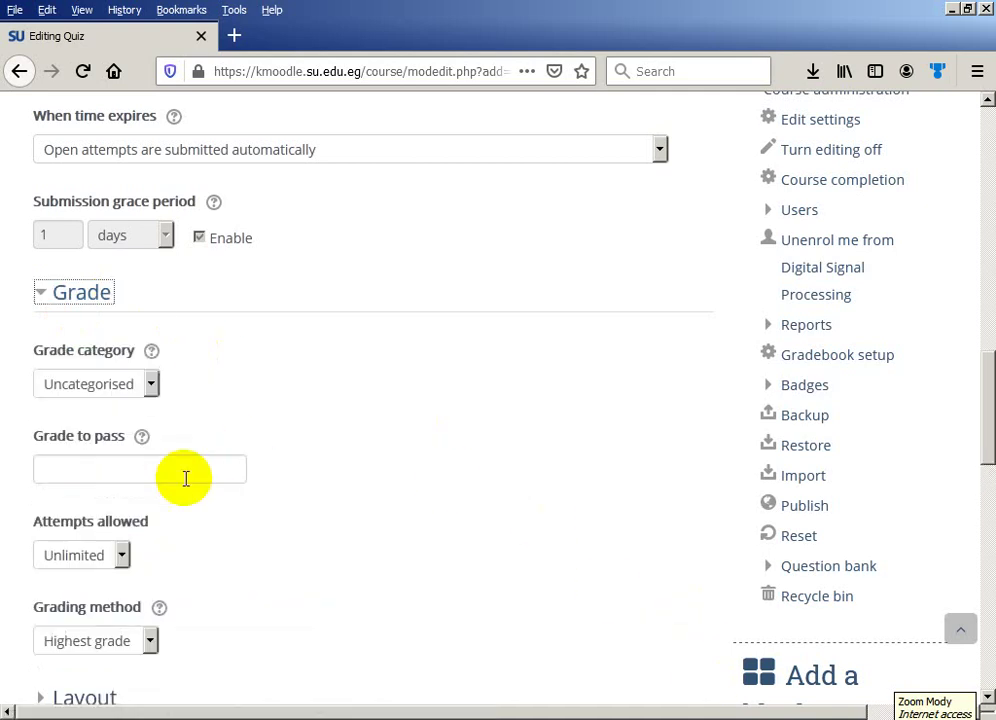
{"action": "scroll", "coordinate": [170, 510], "scroll_direction": "down", "scroll_amount": 2}
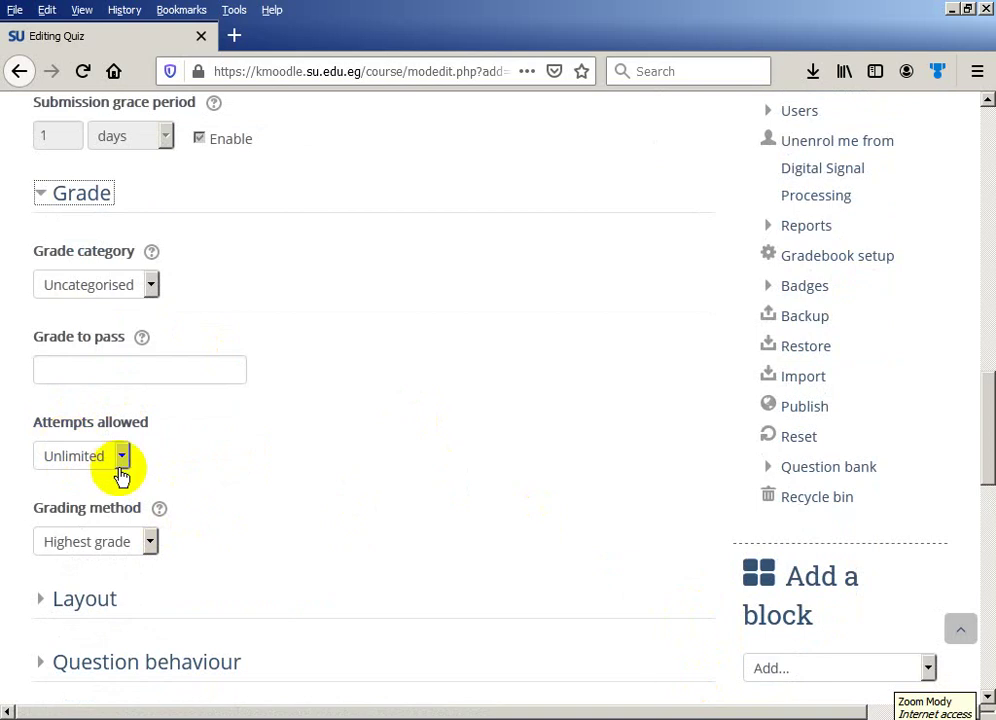
{"action": "left_click", "coordinate": [120, 457]}
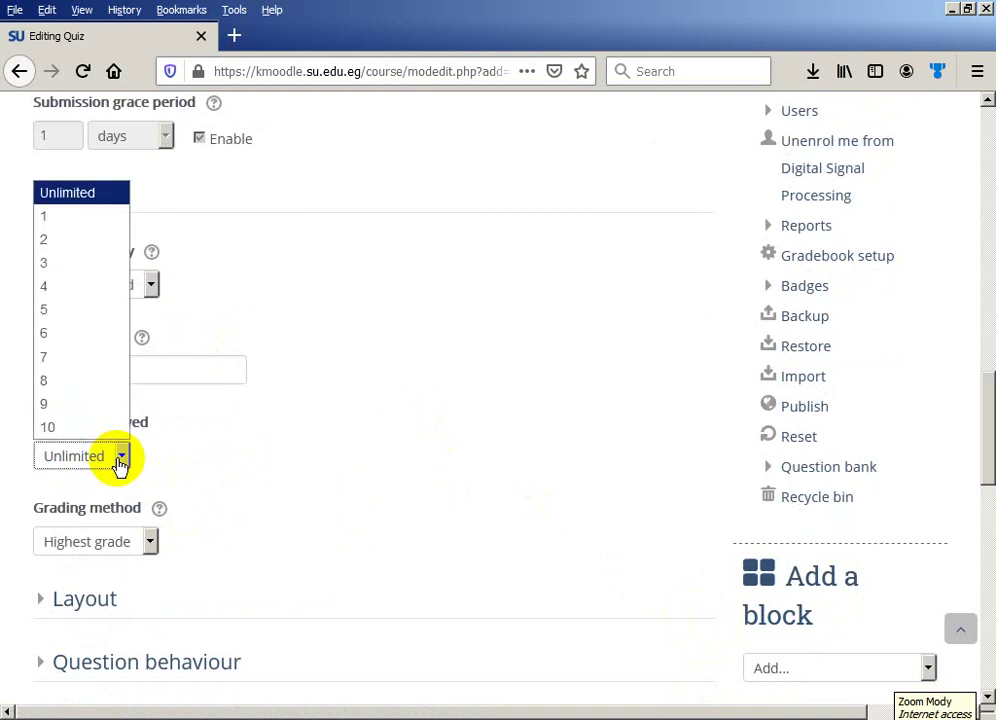
{"action": "key", "text": "Escape"}
{"action": "key", "text": "Down"}
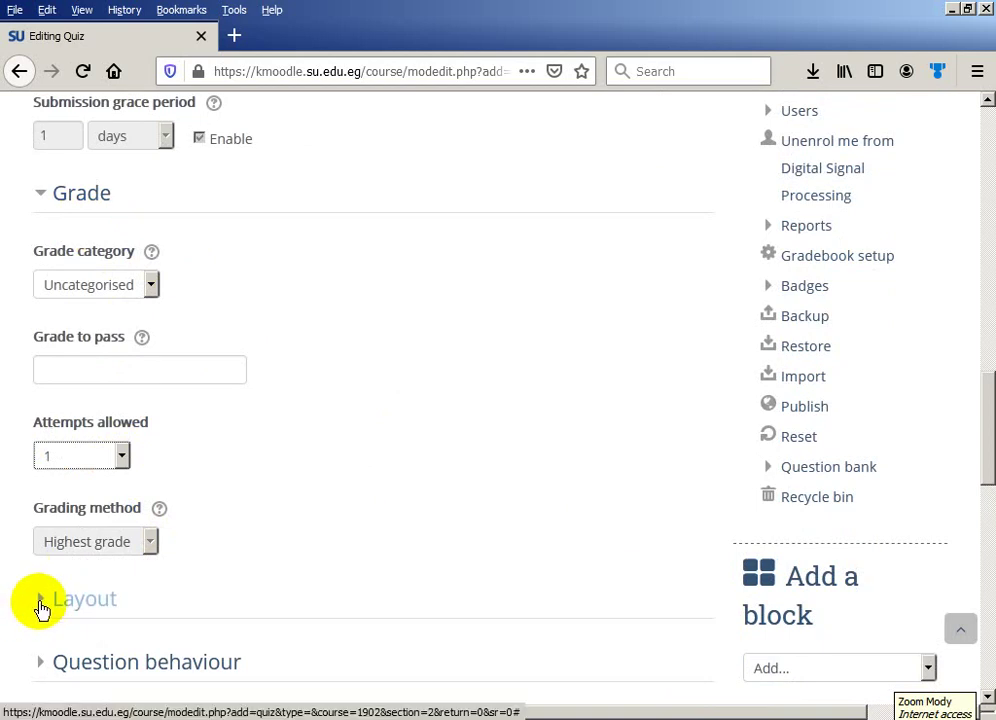
Step: Expand the quiz's Layout settings and choose a new page for every question
{"action": "left_click", "coordinate": [40, 603]}
{"action": "scroll", "coordinate": [326, 577], "scroll_direction": "down", "scroll_amount": 5}
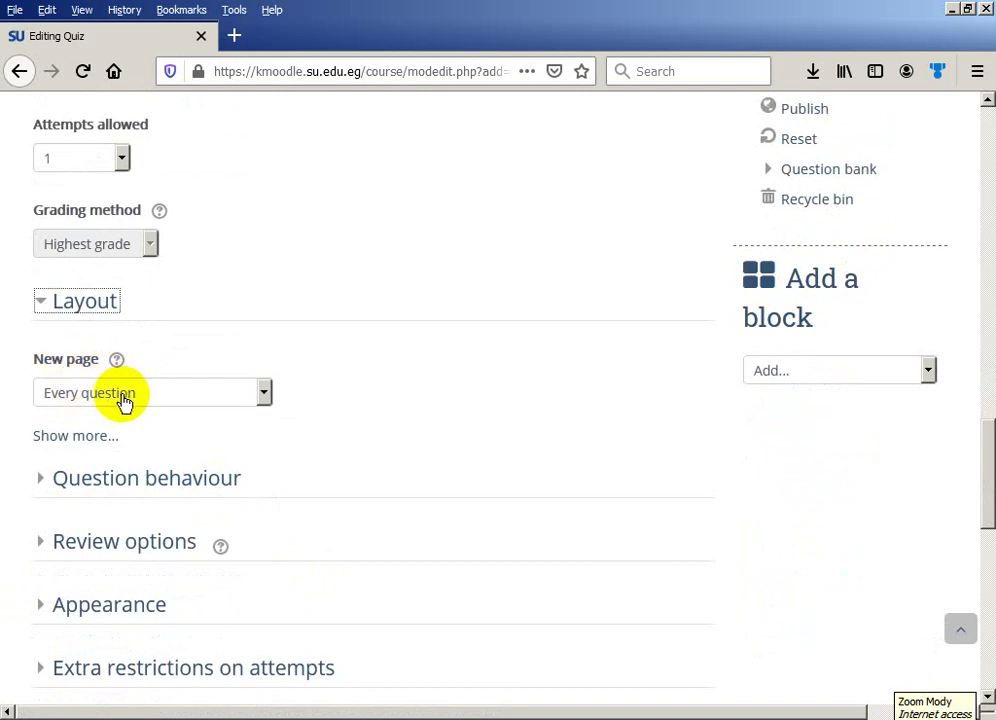
{"action": "left_click", "coordinate": [259, 390]}
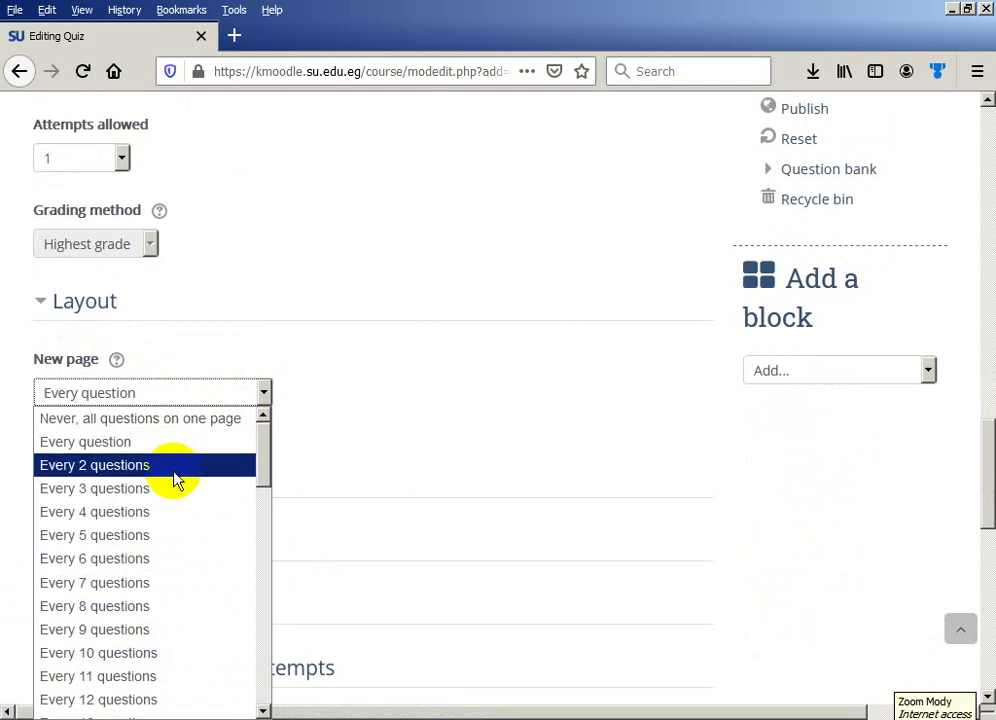
{"action": "left_click", "coordinate": [224, 446]}
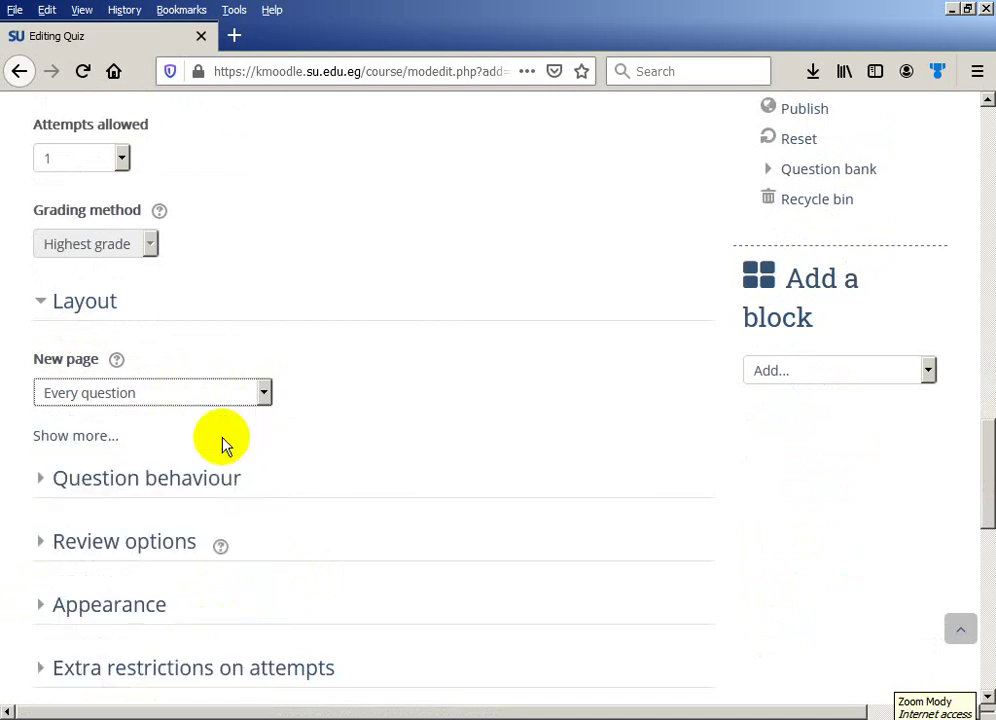
Step: Review the quiz's timing, grade and layout settings and the remaining setting sections of the form
{"action": "scroll", "coordinate": [360, 445], "scroll_direction": "down", "scroll_amount": 5}
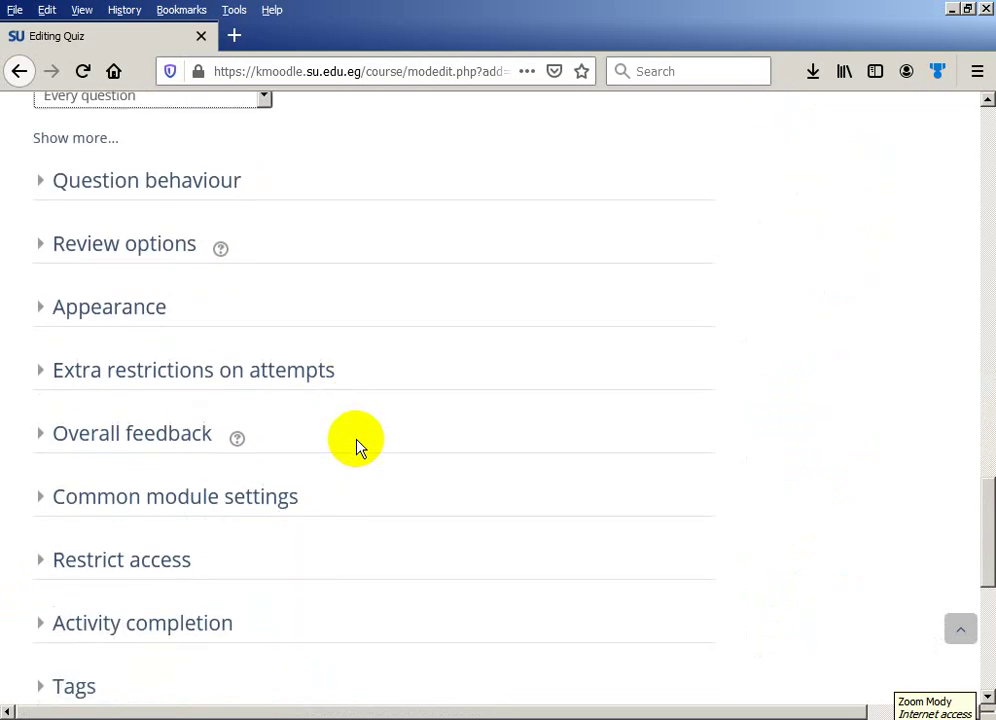
{"action": "scroll", "coordinate": [358, 446], "scroll_direction": "down", "scroll_amount": 2}
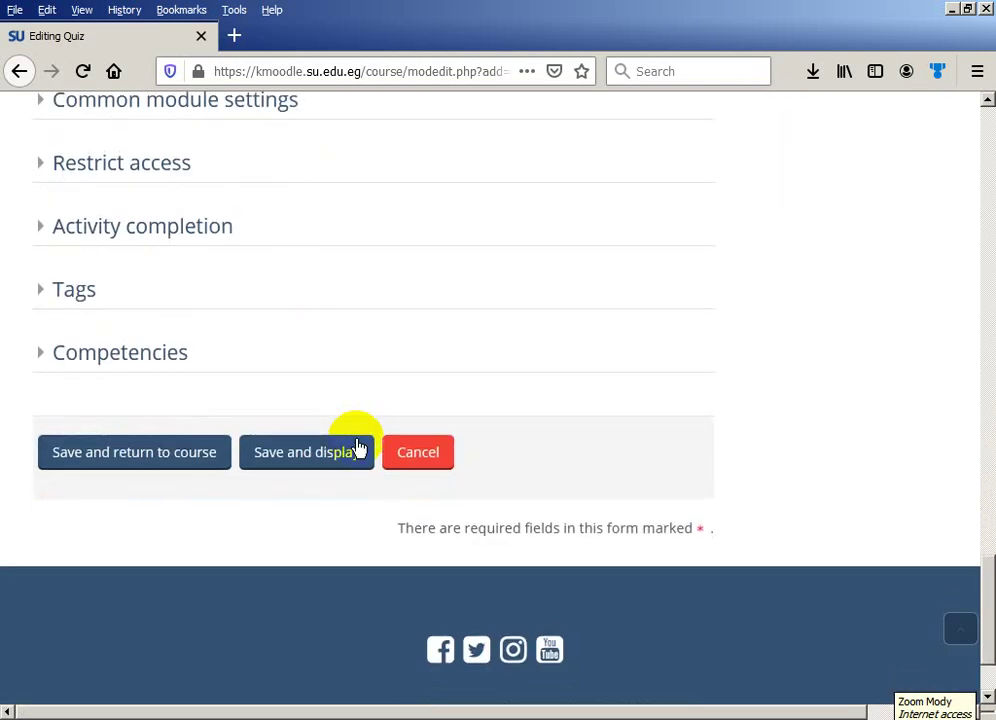
{"action": "scroll", "coordinate": [358, 446], "scroll_direction": "up", "scroll_amount": 12}
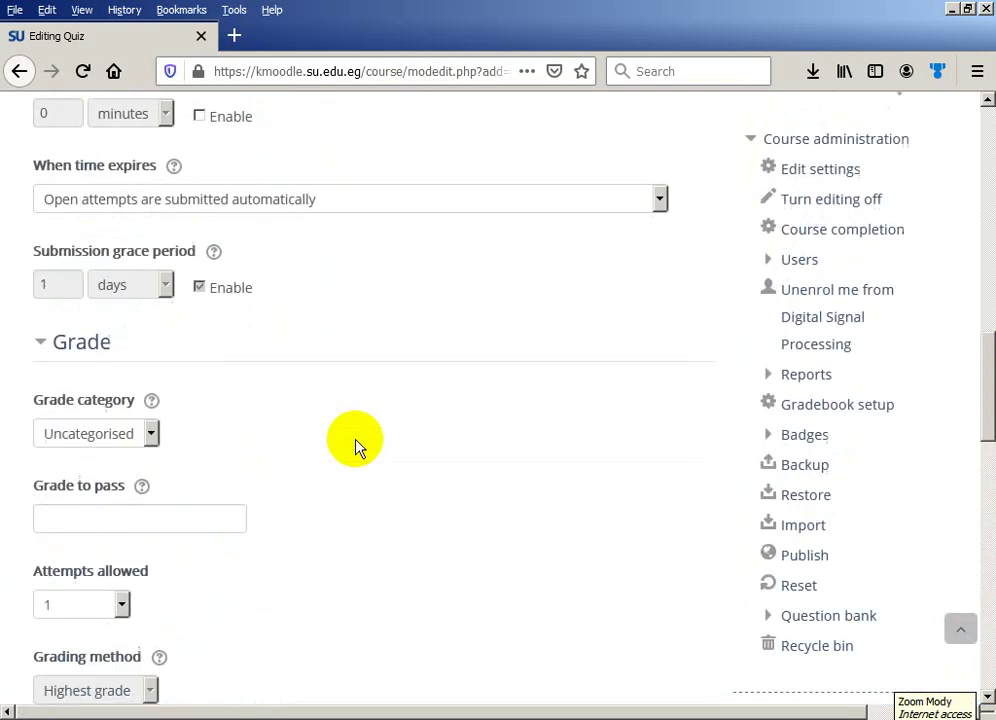
{"action": "scroll", "coordinate": [358, 446], "scroll_direction": "up", "scroll_amount": 4}
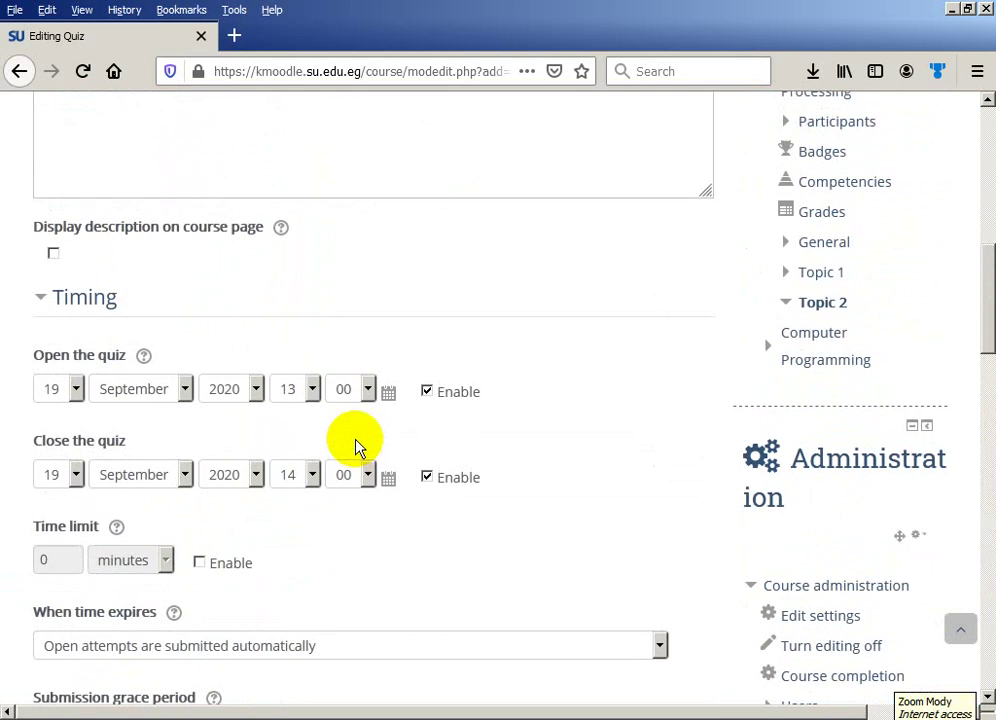
{"action": "scroll", "coordinate": [358, 446], "scroll_direction": "down", "scroll_amount": 4}
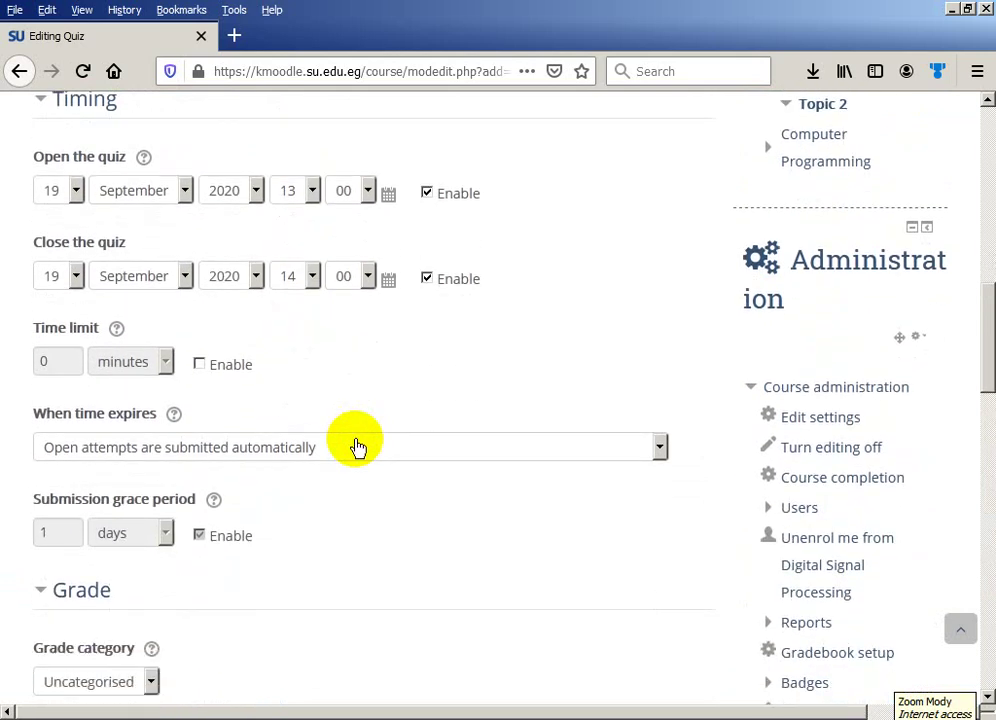
{"action": "scroll", "coordinate": [358, 446], "scroll_direction": "down", "scroll_amount": 2}
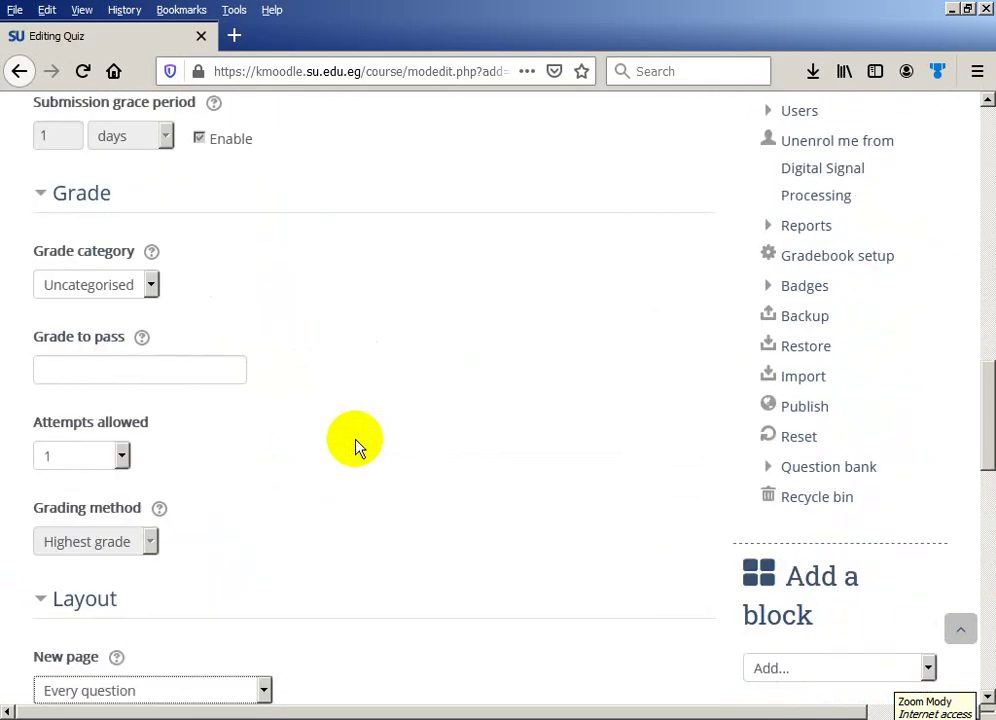
{"action": "scroll", "coordinate": [358, 446], "scroll_direction": "down", "scroll_amount": 2}
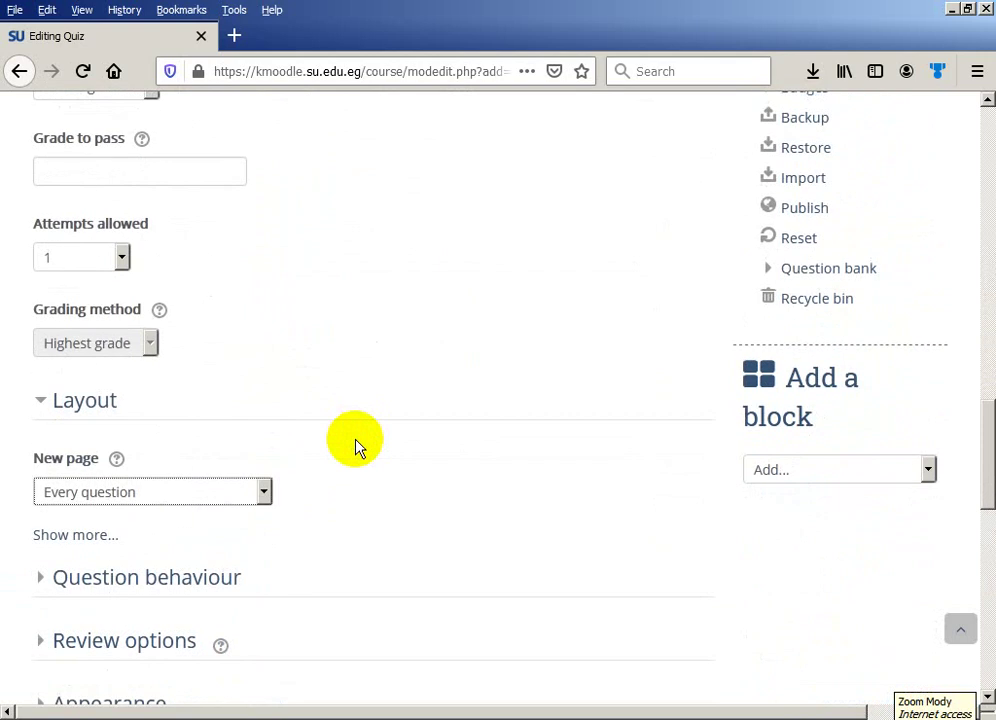
{"action": "scroll", "coordinate": [358, 446], "scroll_direction": "down", "scroll_amount": 1}
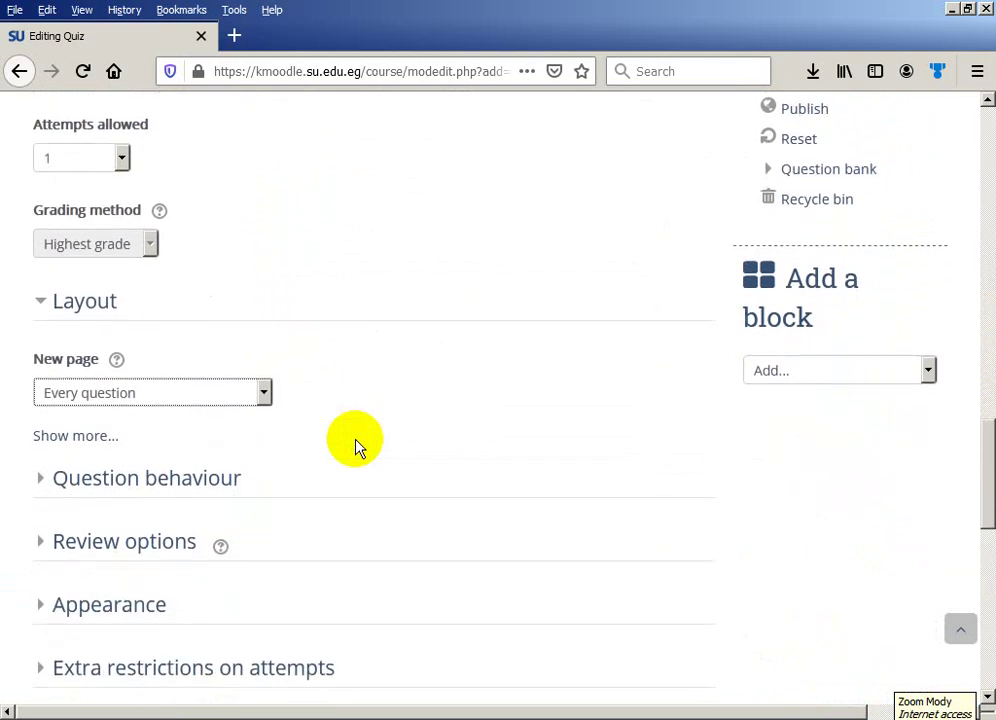
{"action": "scroll", "coordinate": [358, 446], "scroll_direction": "down", "scroll_amount": 2}
{"action": "scroll", "coordinate": [358, 446], "scroll_direction": "down", "scroll_amount": 5}
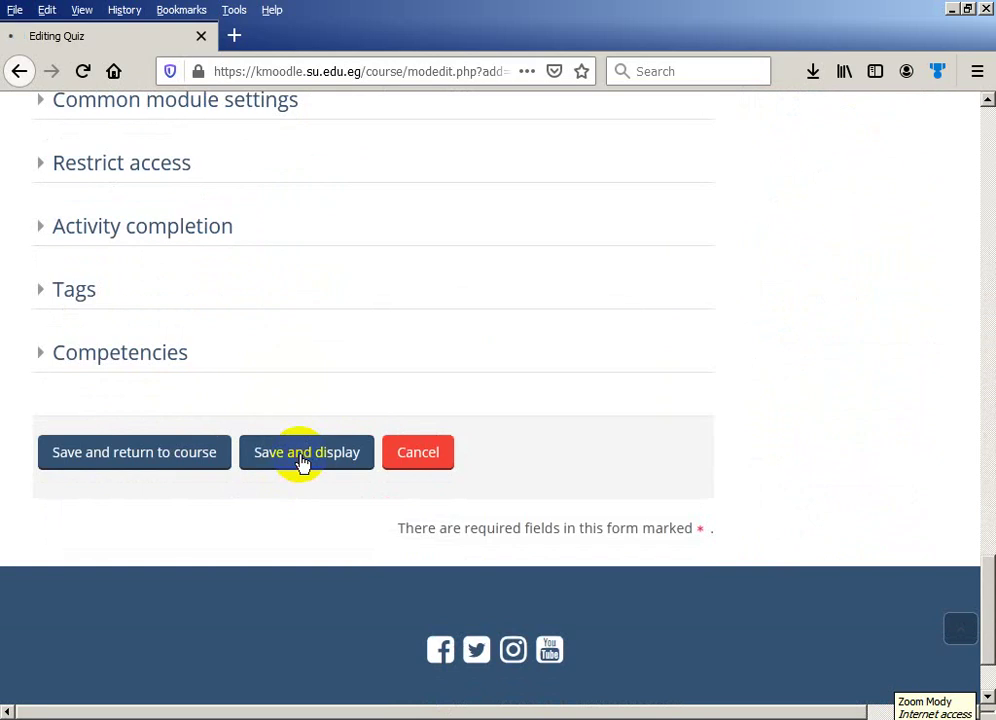
Step: Save and display the quiz, and open it for editing its questions
{"action": "left_click", "coordinate": [302, 462]}
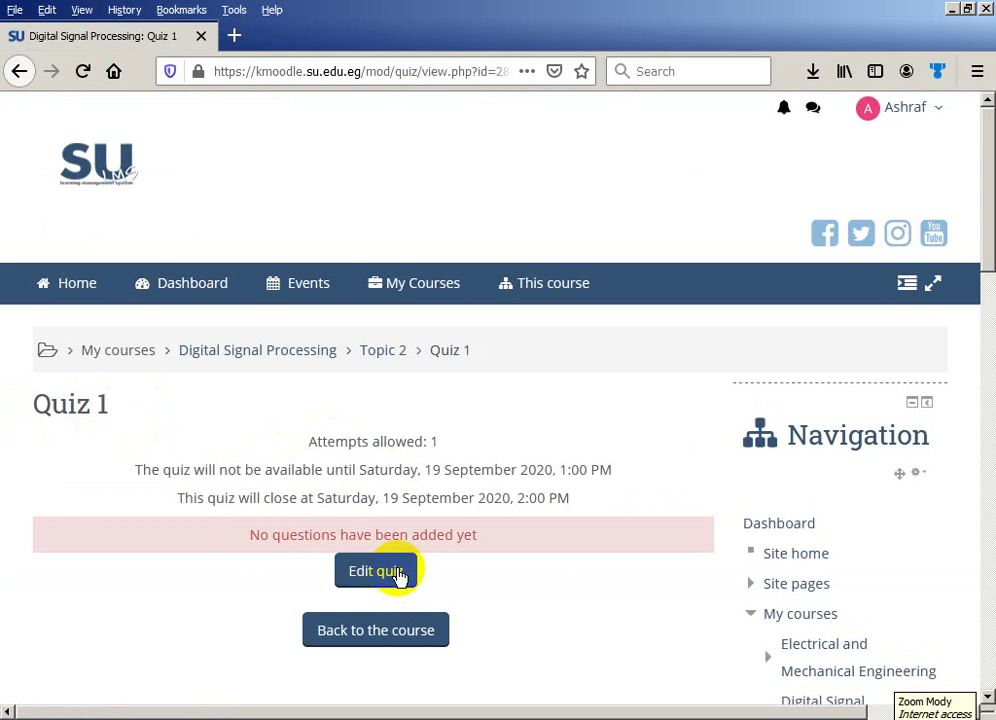
{"action": "left_click", "coordinate": [399, 577]}
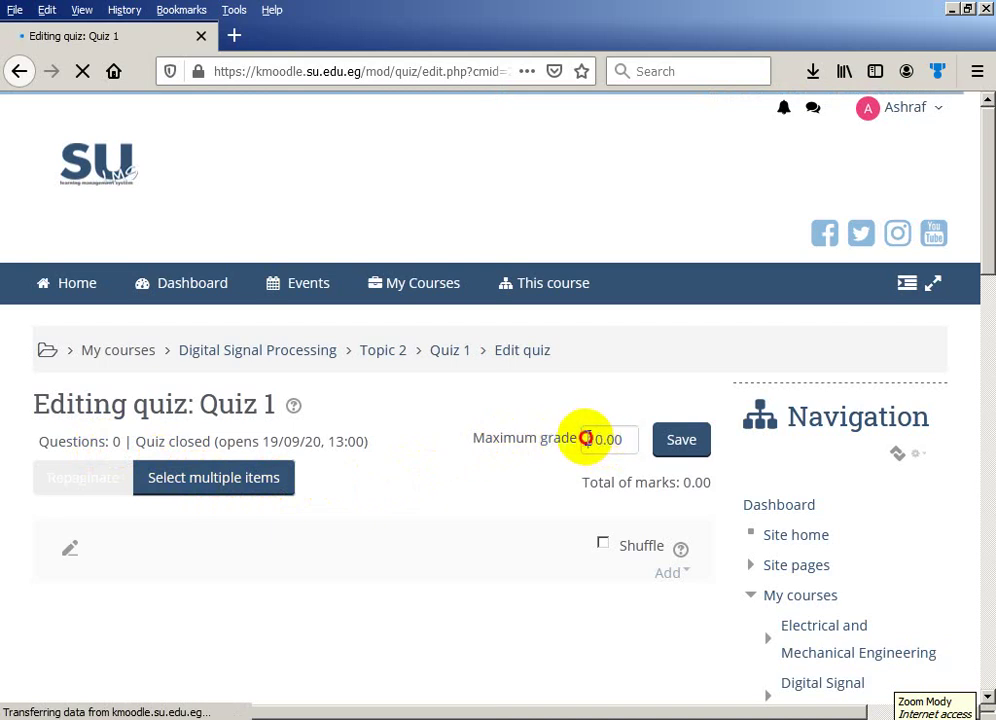
Step: Try a maximum grade of 15 for the quiz and put it back to 10
{"action": "left_click_drag", "start_coordinate": [586, 438], "coordinate": [601, 438]}
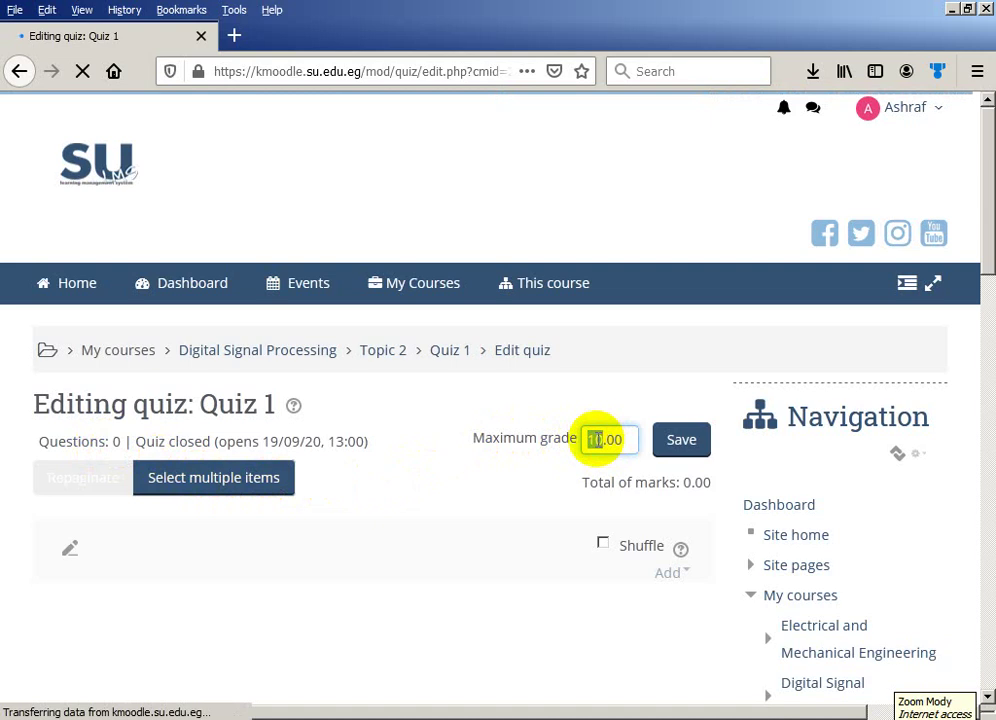
{"action": "type", "text": "15"}
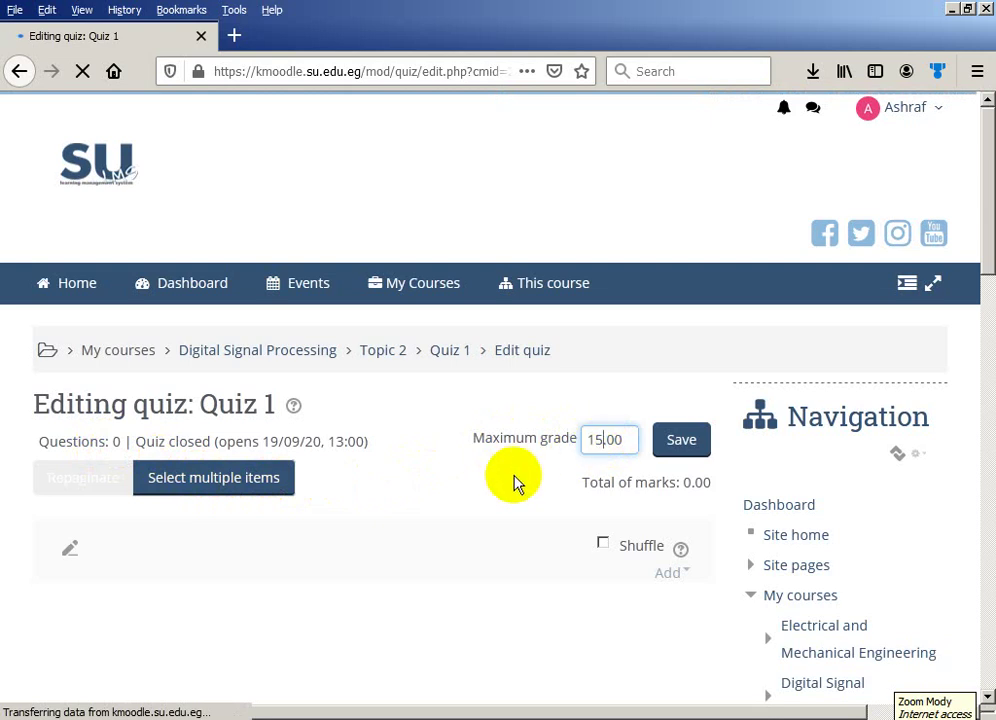
{"action": "left_click_drag", "start_coordinate": [589, 440], "coordinate": [601, 440]}
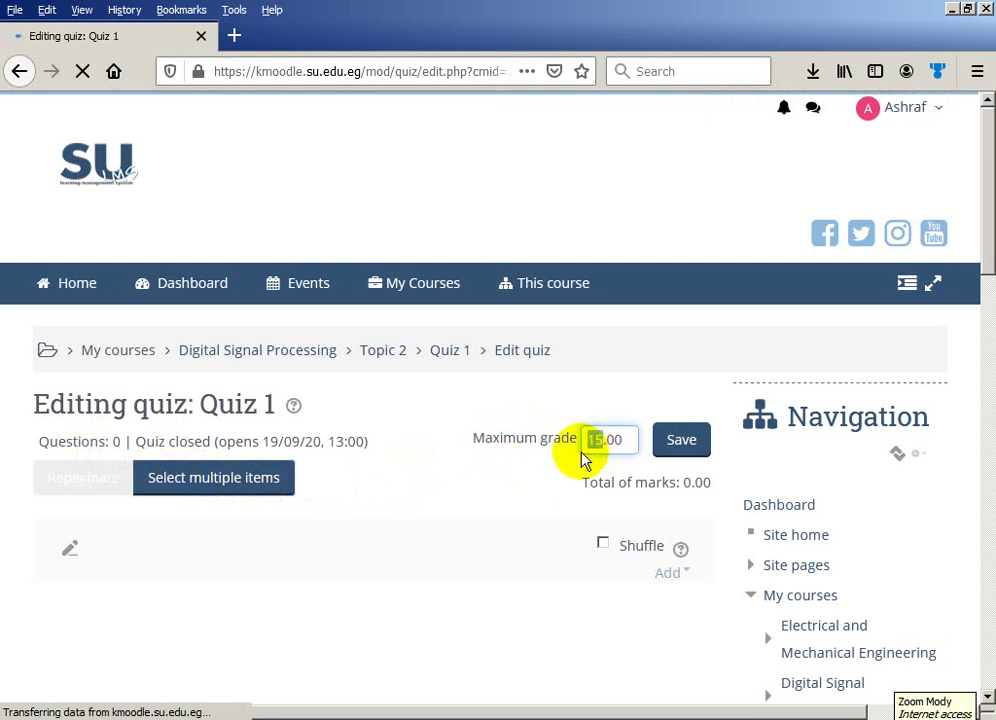
{"action": "type", "text": "1"}
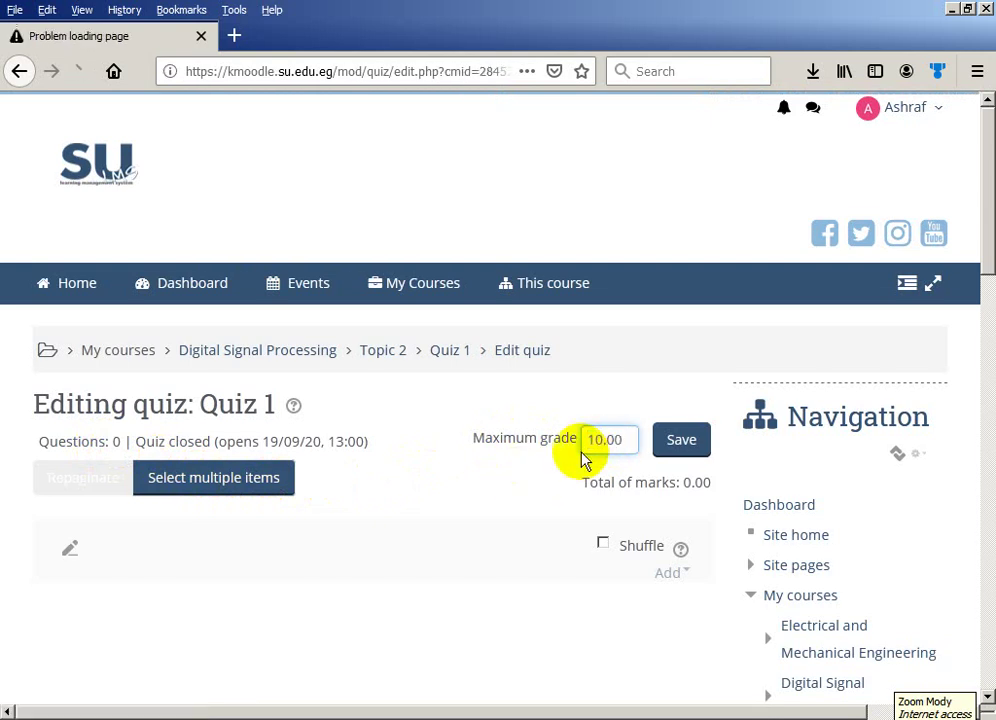
Step: Reopen Quiz 1 for editing from its overview page and add a new question of the Multiple choice type
{"action": "left_click", "coordinate": [22, 72]}
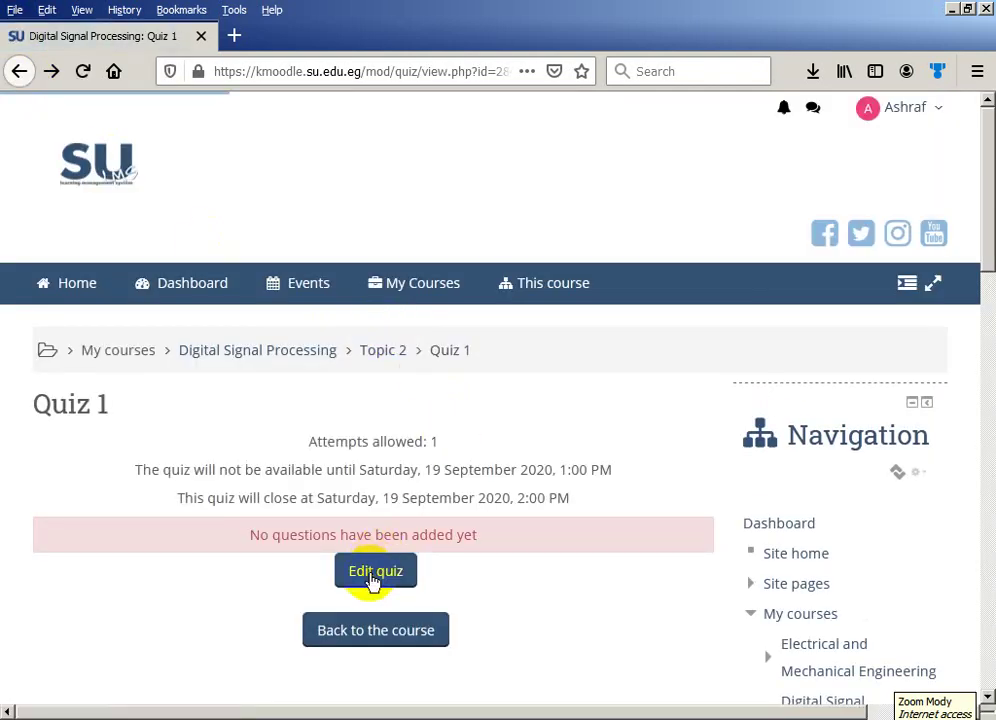
{"action": "left_click", "coordinate": [371, 578]}
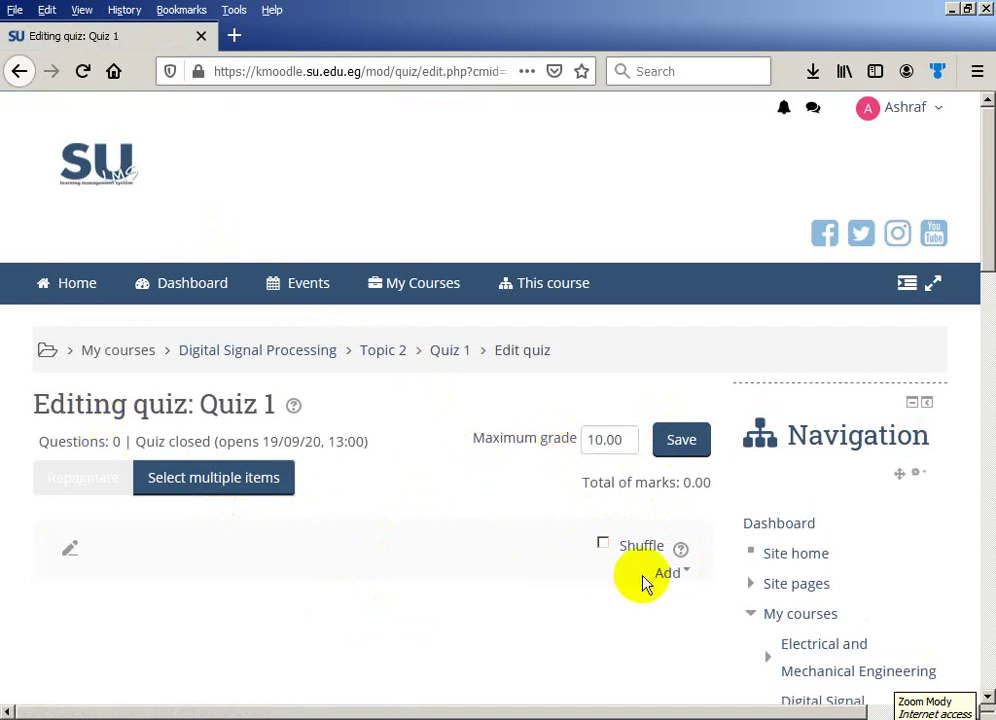
{"action": "left_click", "coordinate": [669, 576]}
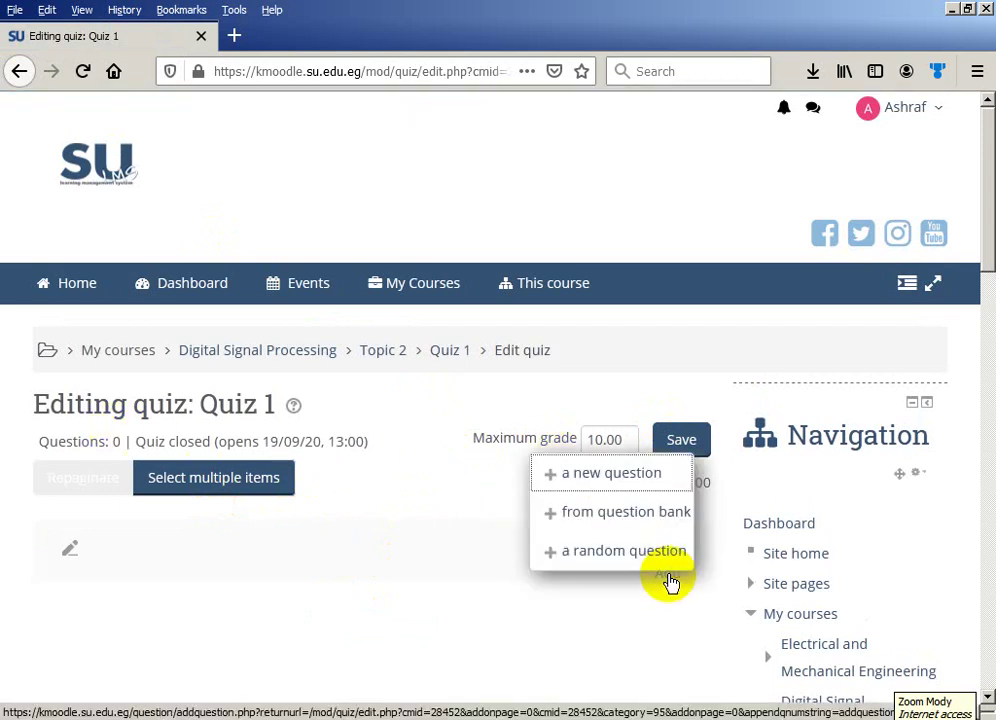
{"action": "left_click", "coordinate": [612, 477]}
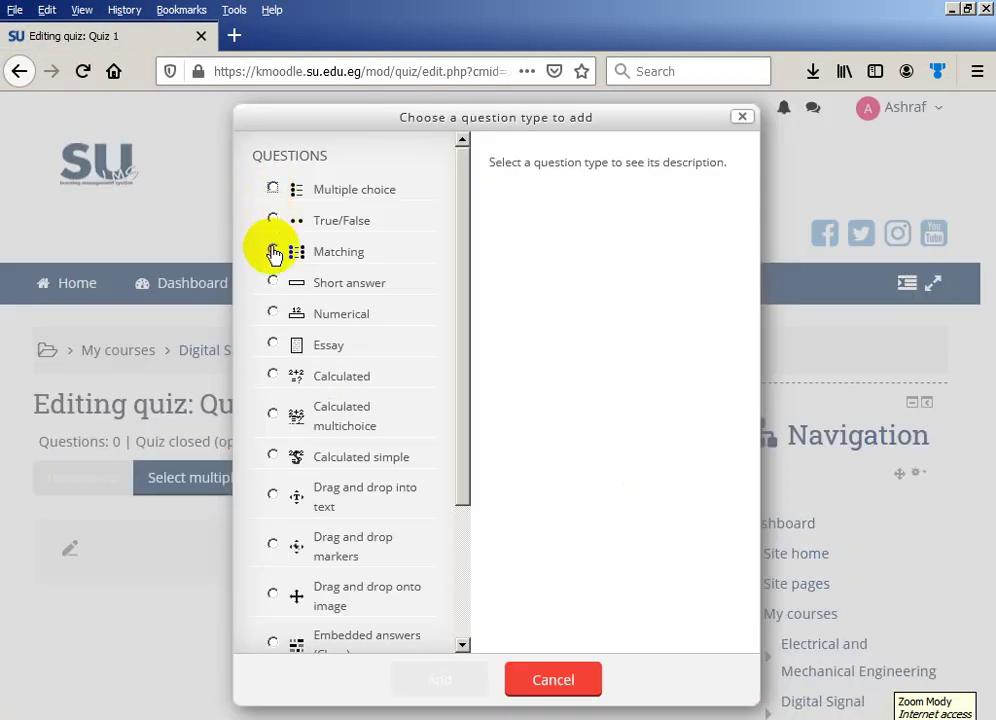
{"action": "left_click", "coordinate": [274, 190]}
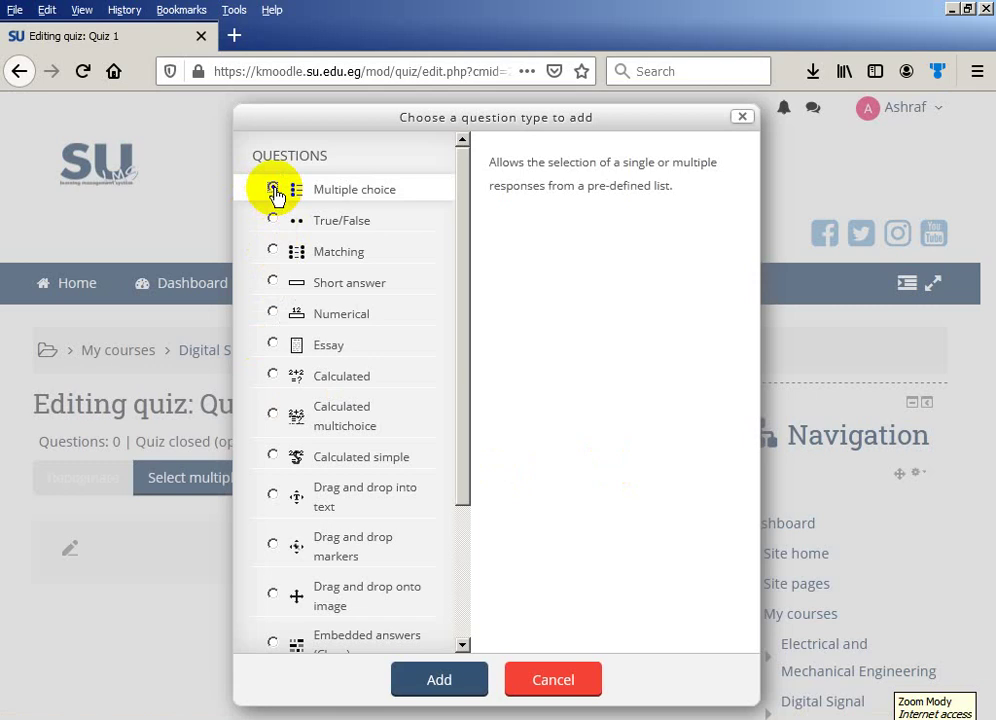
{"action": "left_click", "coordinate": [439, 681]}
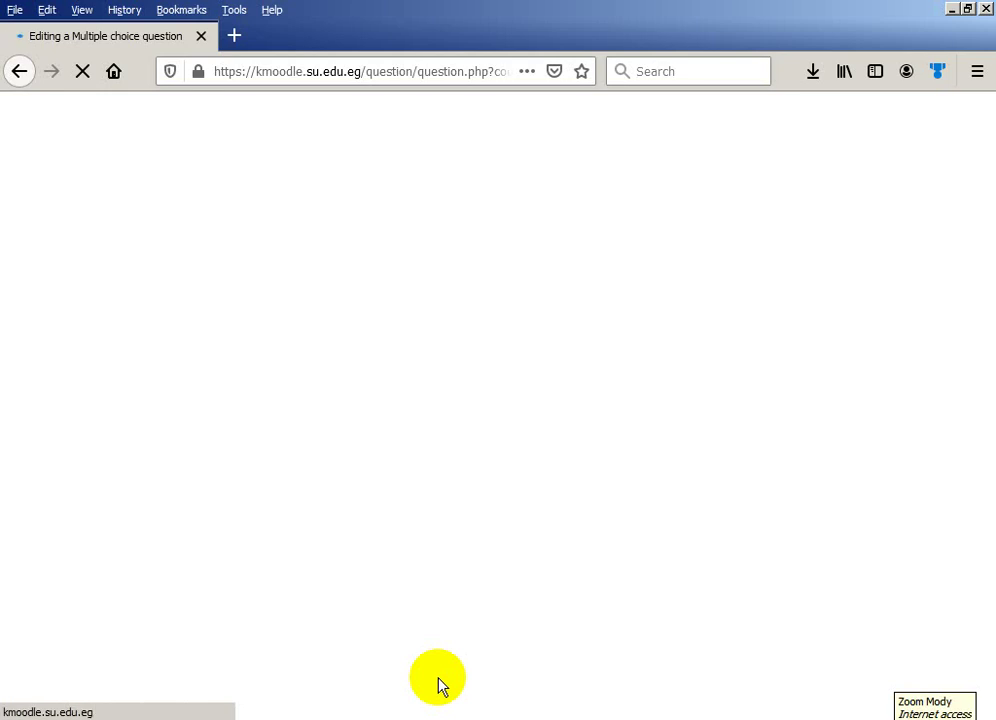
Step: Name the new multiple choice question Q1
{"action": "scroll", "coordinate": [196, 438], "scroll_direction": "down", "scroll_amount": 3}
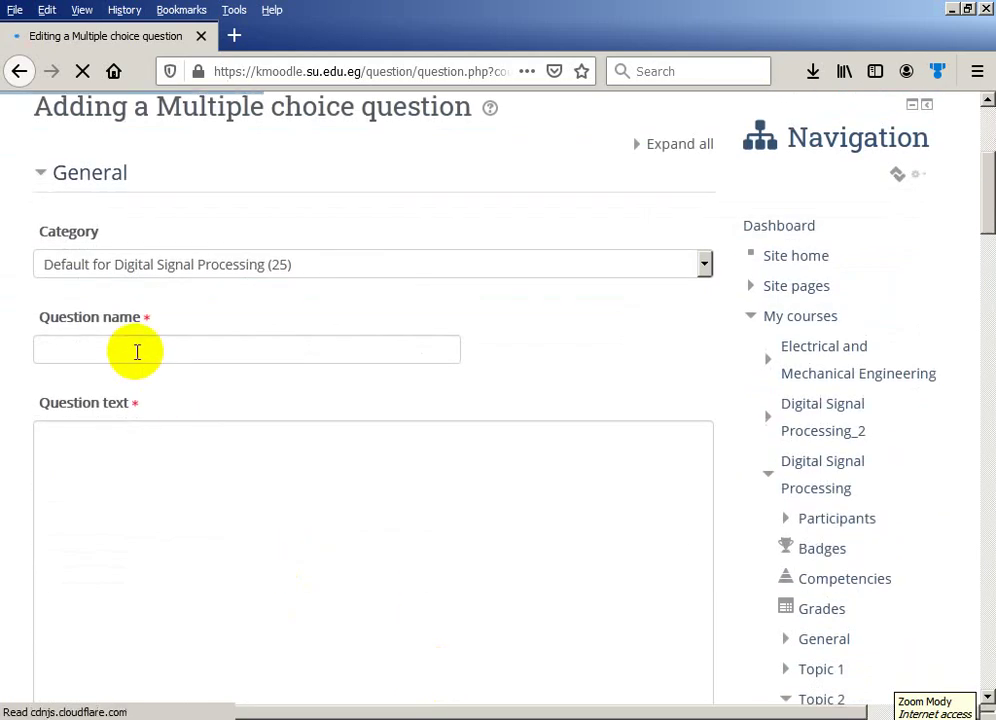
{"action": "left_click", "coordinate": [139, 349]}
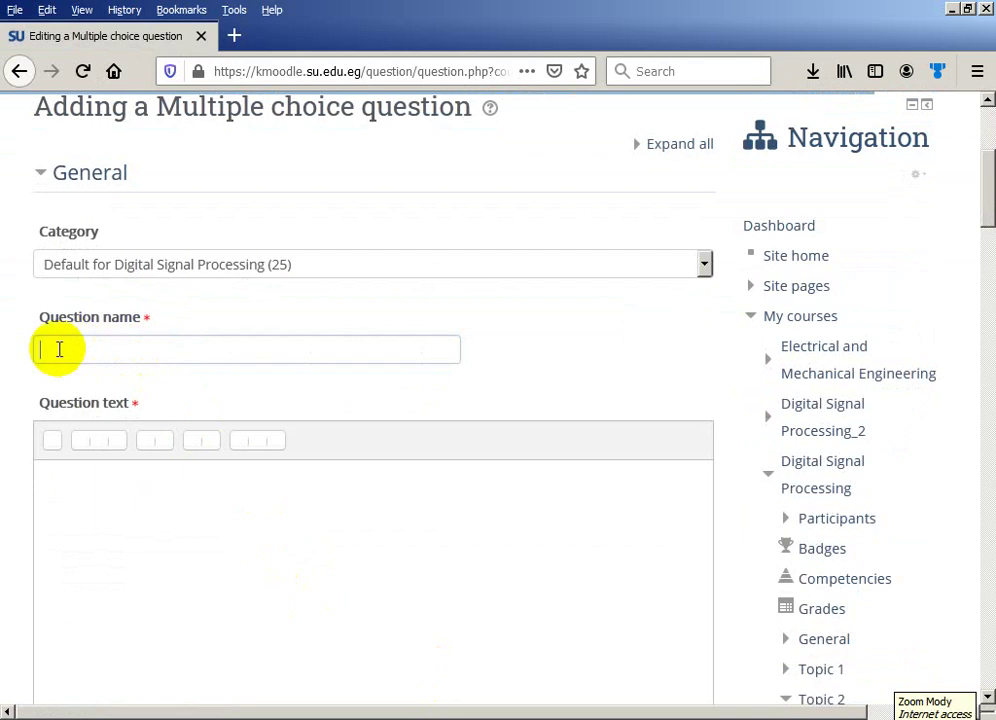
{"action": "left_click", "coordinate": [74, 355]}
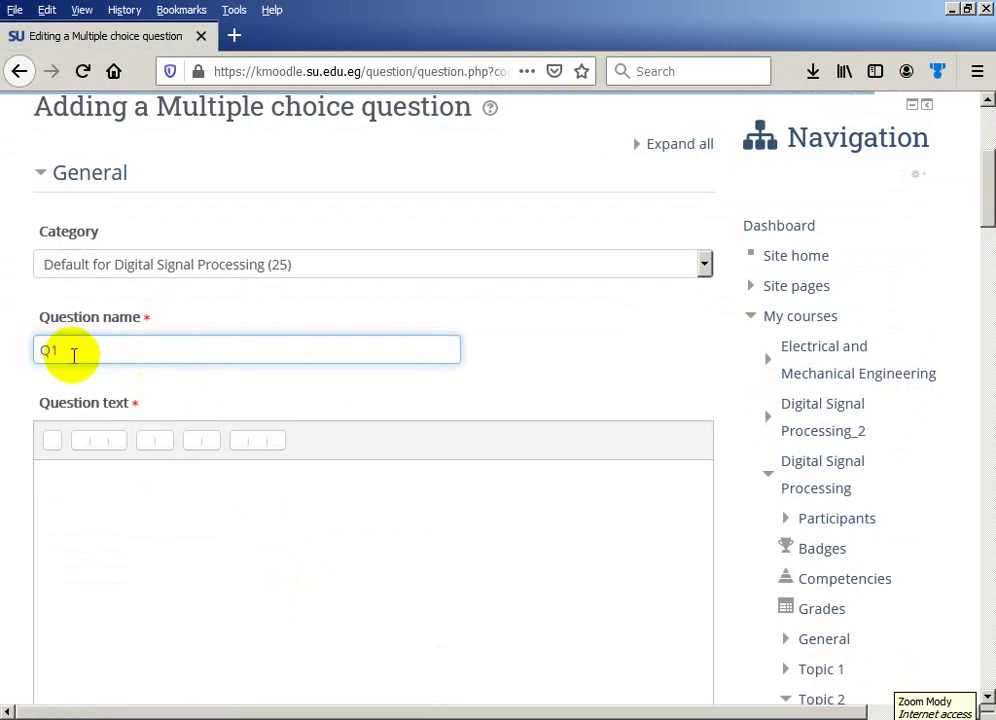
{"action": "type", "text": "Q1"}
Step: Copy "Example of causal system is" from question 1 of the Quiz2 Word document into the Moodle question text
{"action": "scroll", "coordinate": [111, 462], "scroll_direction": "down", "scroll_amount": 2}
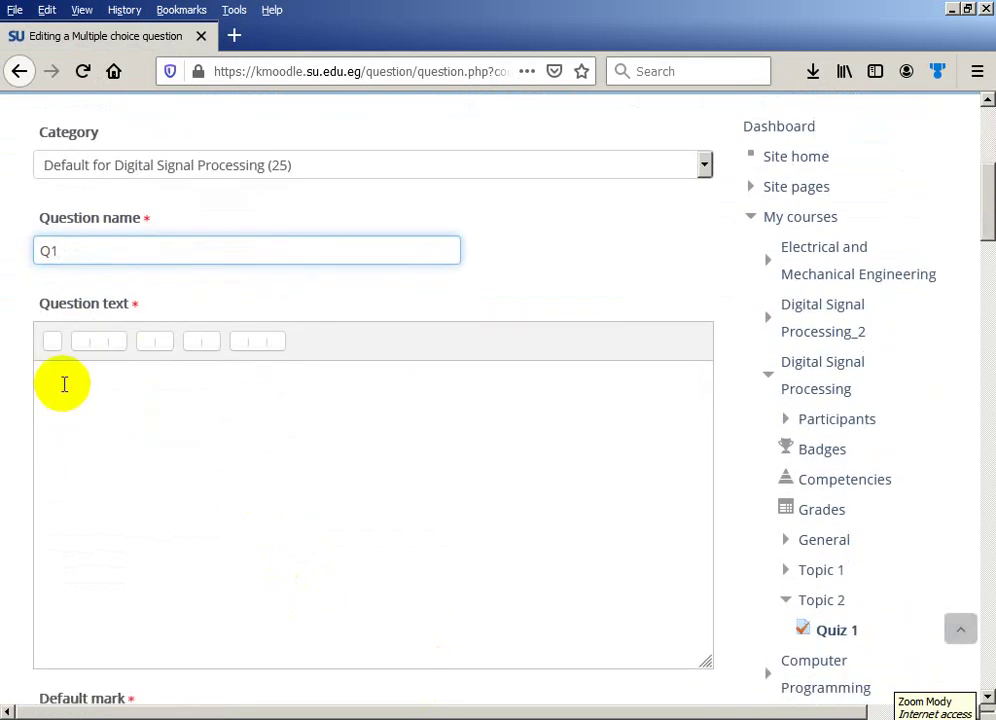
{"action": "left_click", "coordinate": [290, 716]}
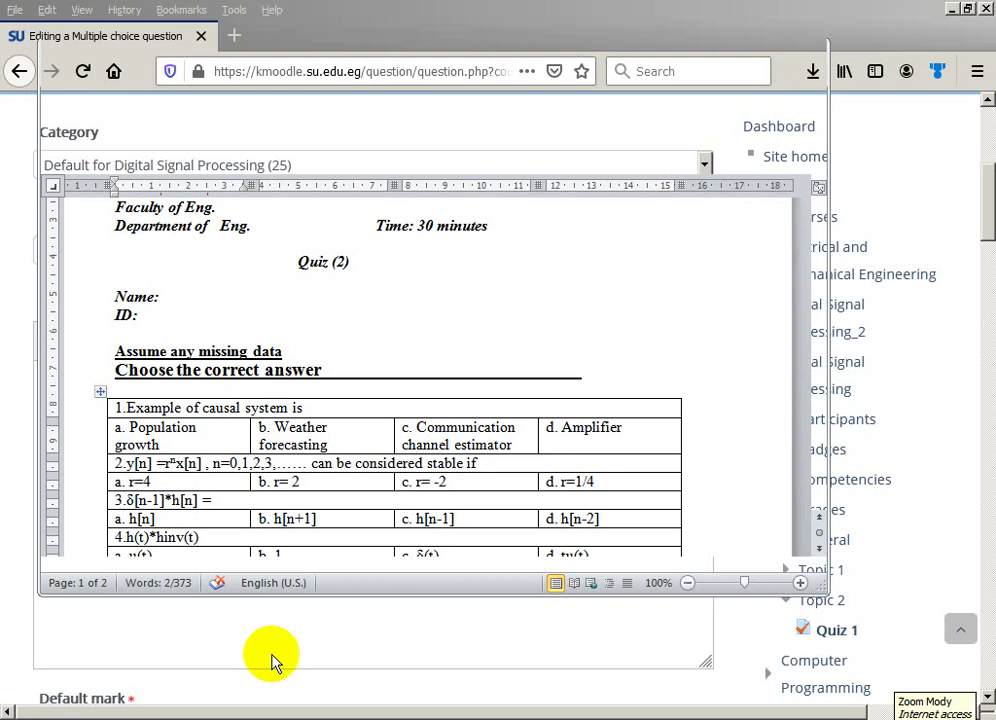
{"action": "scroll", "coordinate": [198, 395], "scroll_direction": "down", "scroll_amount": 1}
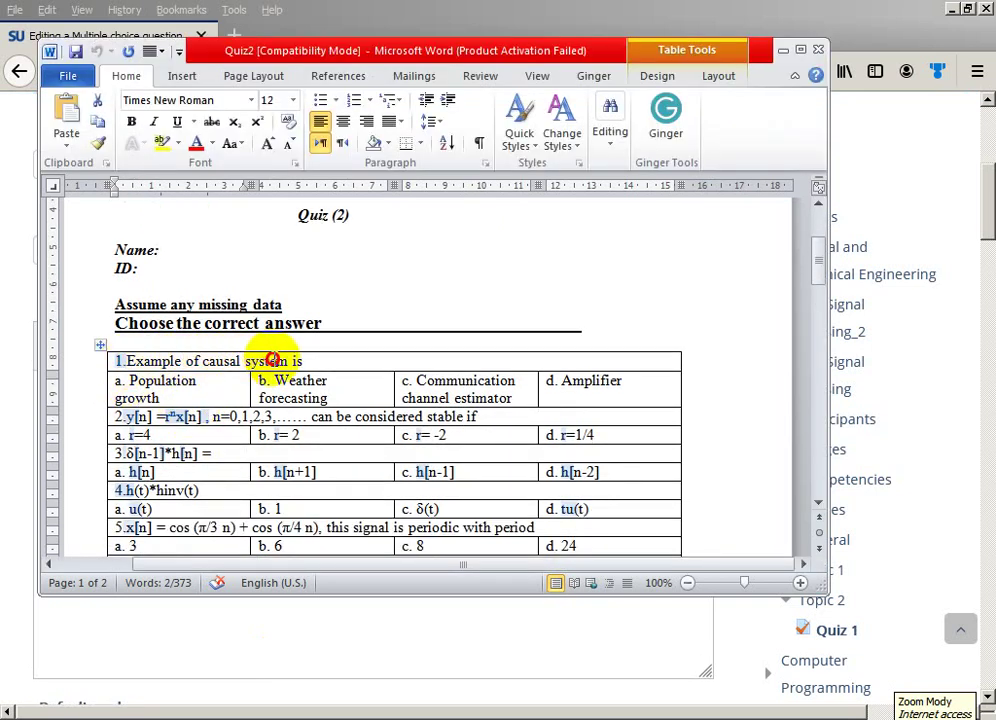
{"action": "left_click_drag", "start_coordinate": [311, 361], "coordinate": [150, 361]}
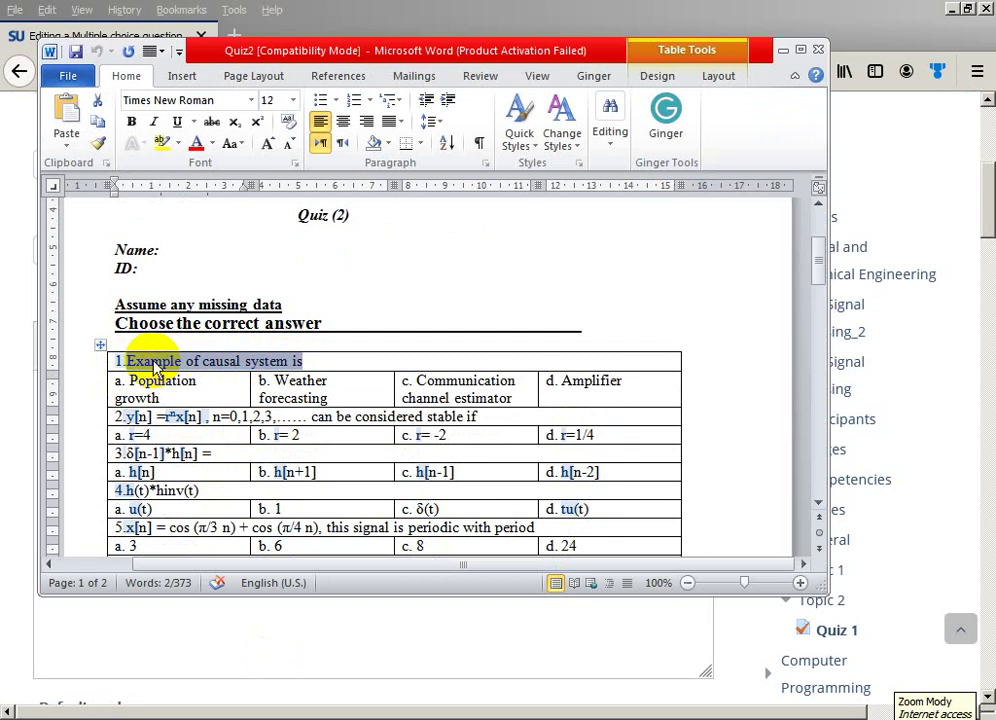
{"action": "right_click", "coordinate": [155, 367]}
{"action": "left_click", "coordinate": [200, 289]}
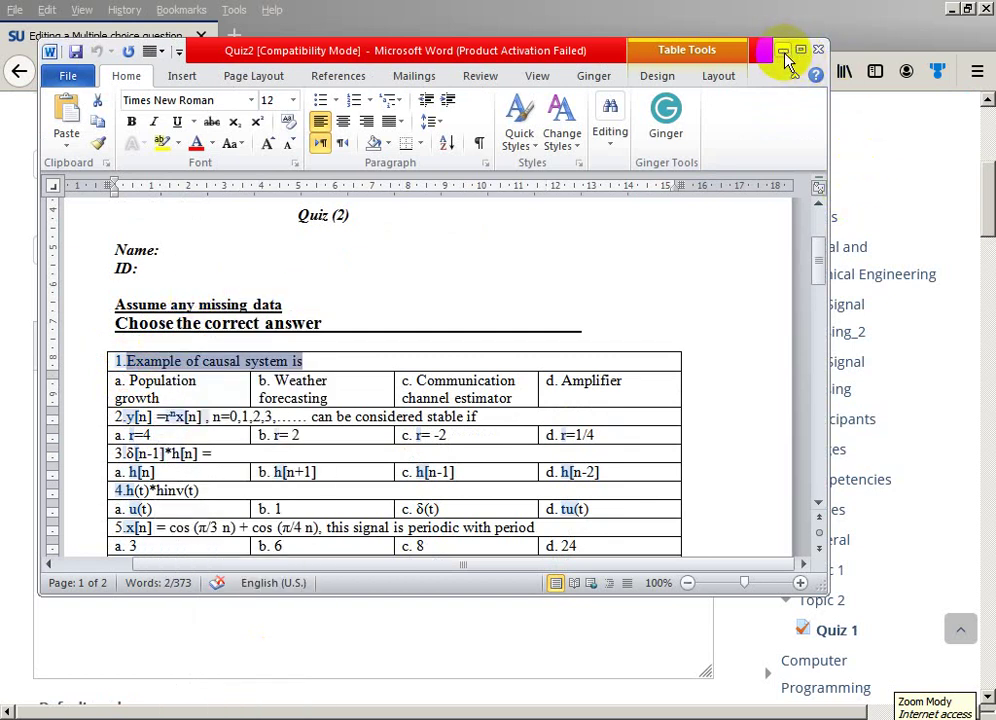
{"action": "left_click", "coordinate": [786, 58]}
{"action": "left_click", "coordinate": [140, 411]}
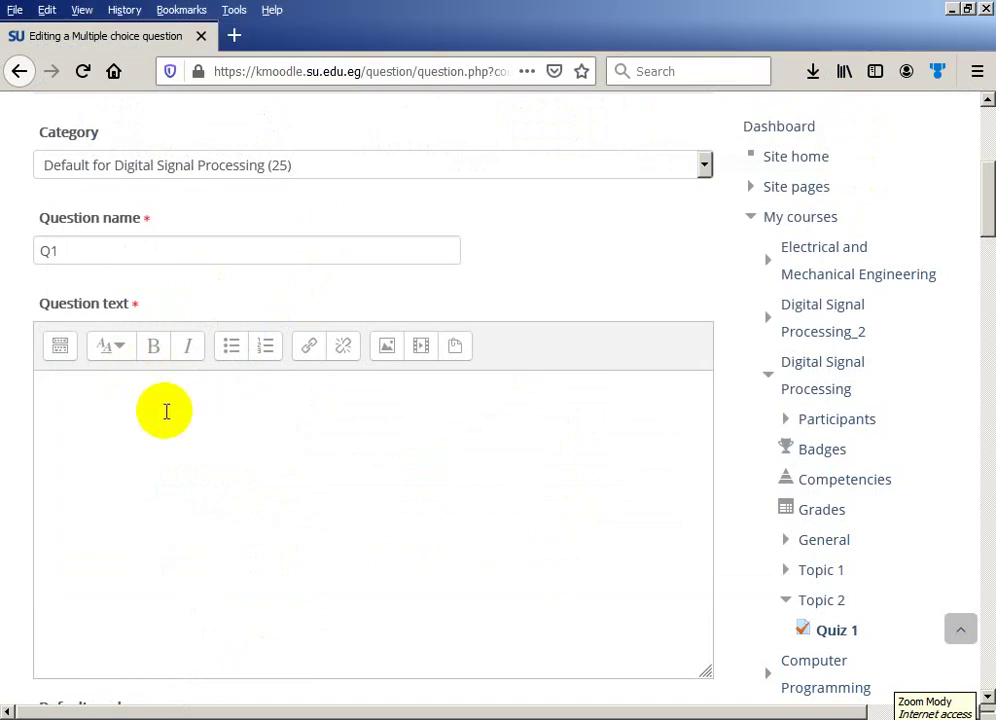
{"action": "key", "text": "ctrl+v"}
Step: Copy answer a, "Population growth", from the Quiz2 Word document into Choice 1 of the Moodle question
{"action": "scroll", "coordinate": [135, 431], "scroll_direction": "down", "scroll_amount": 5}
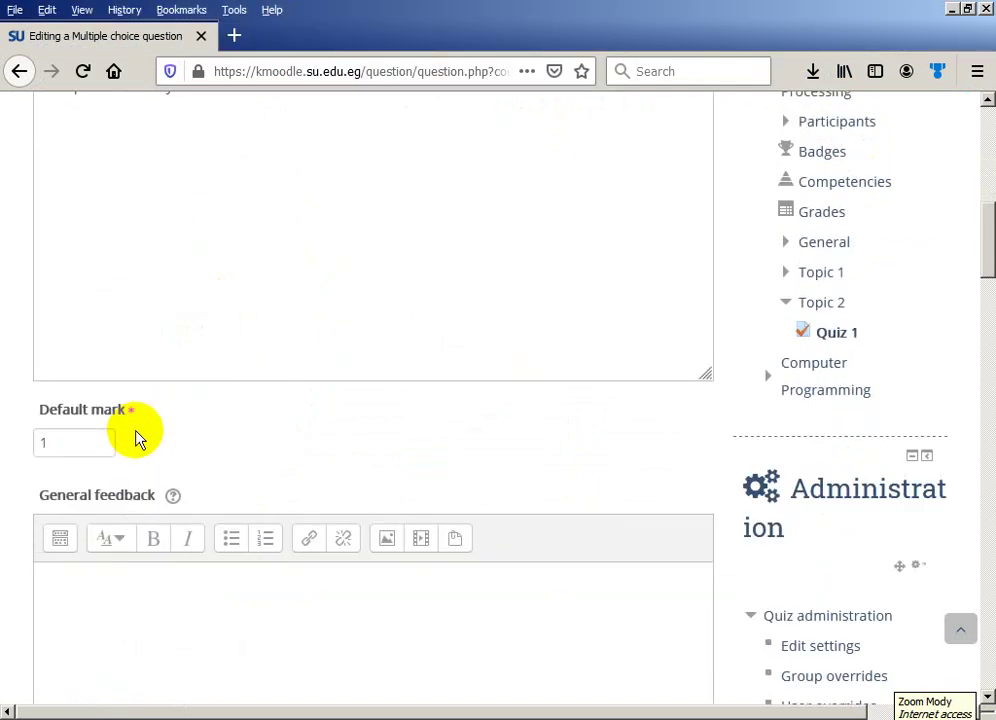
{"action": "scroll", "coordinate": [137, 437], "scroll_direction": "down", "scroll_amount": 4}
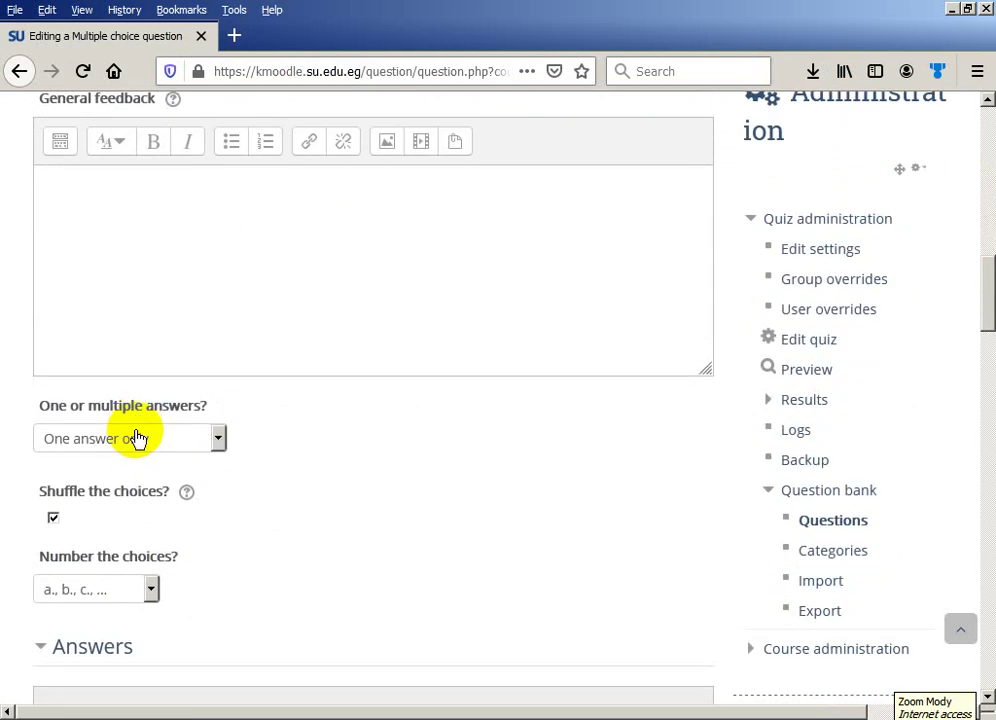
{"action": "scroll", "coordinate": [137, 437], "scroll_direction": "down", "scroll_amount": 4}
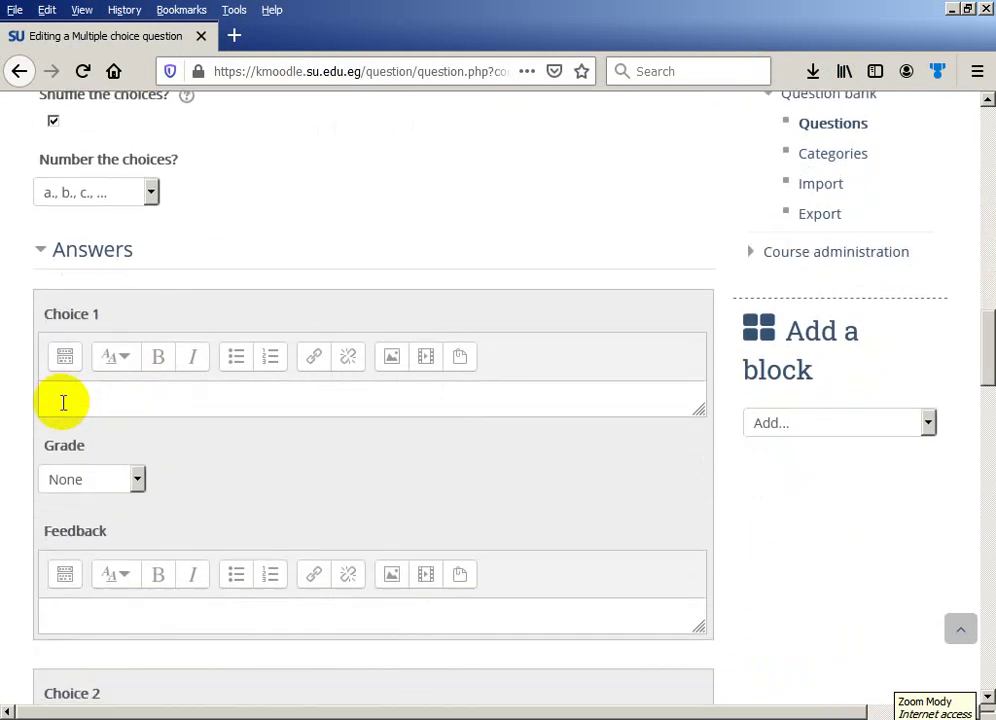
{"action": "left_click", "coordinate": [63, 402]}
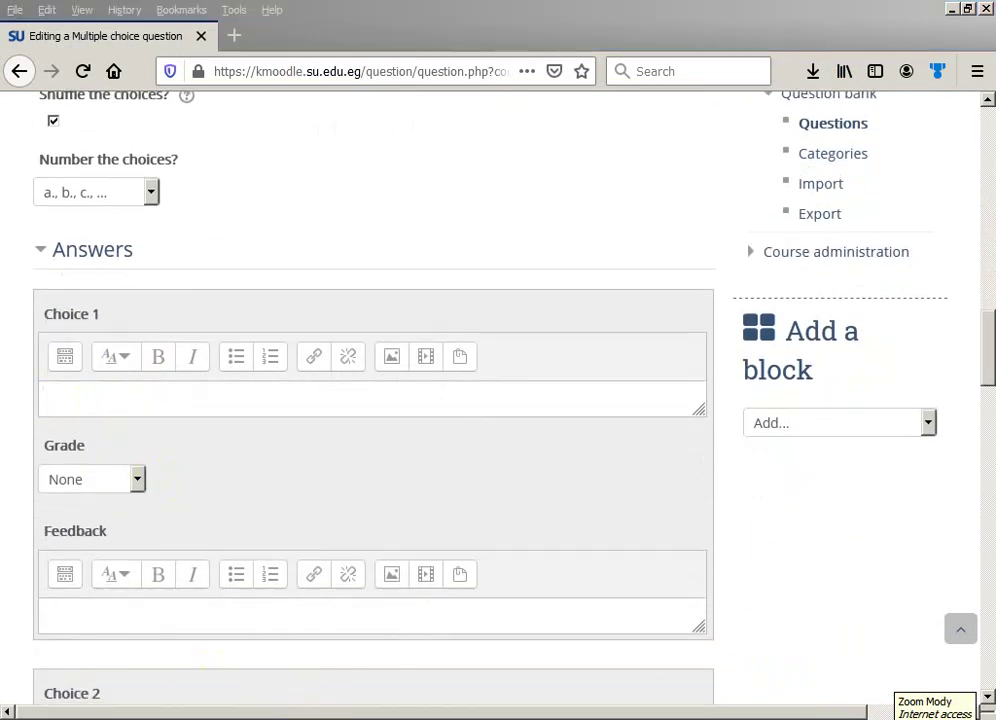
{"action": "left_click", "coordinate": [130, 381]}
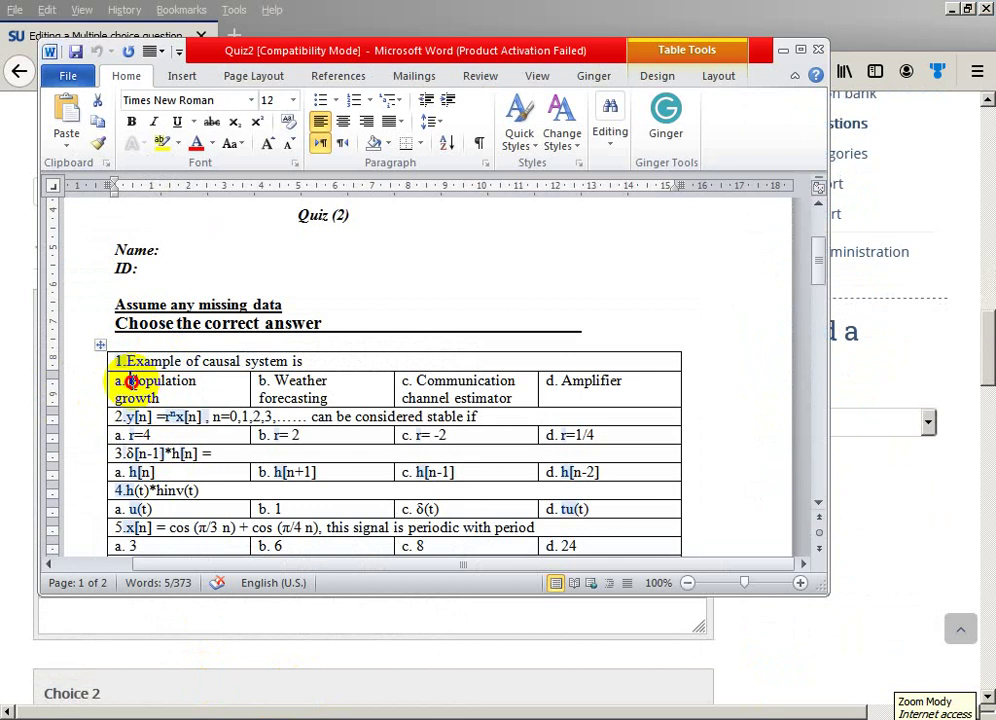
{"action": "triple_click", "coordinate": [130, 381]}
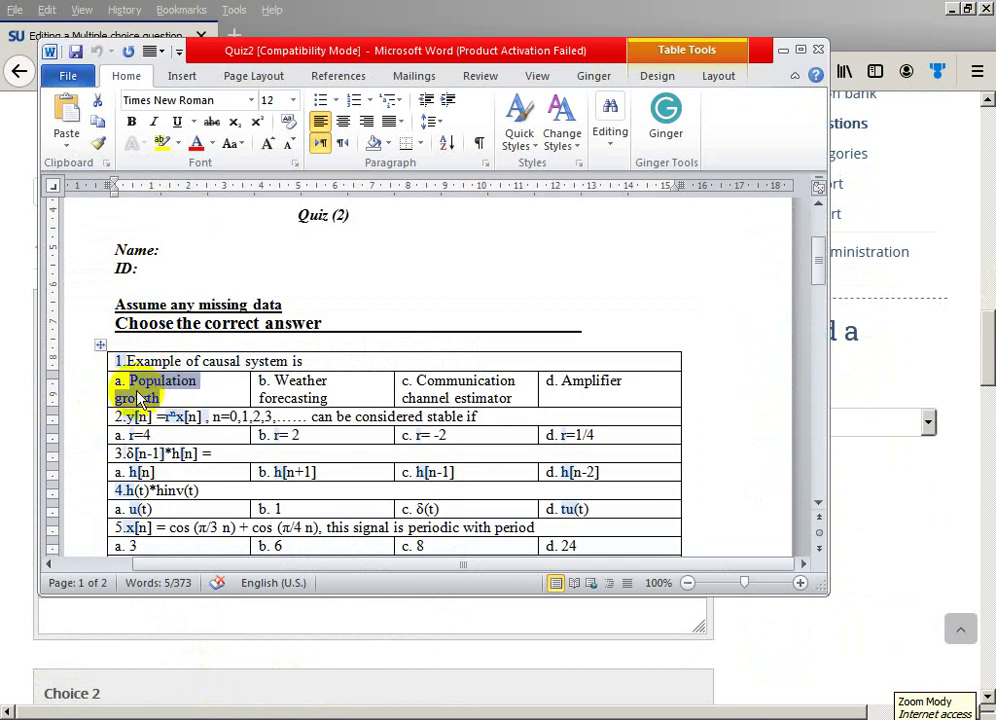
{"action": "right_click", "coordinate": [140, 395]}
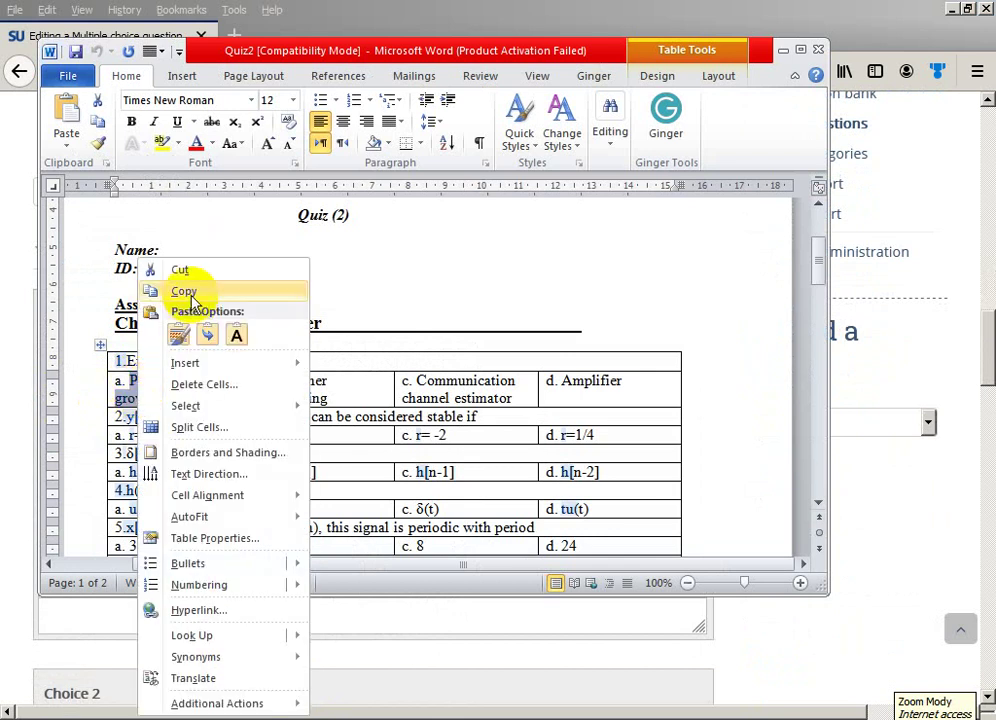
{"action": "left_click", "coordinate": [186, 292]}
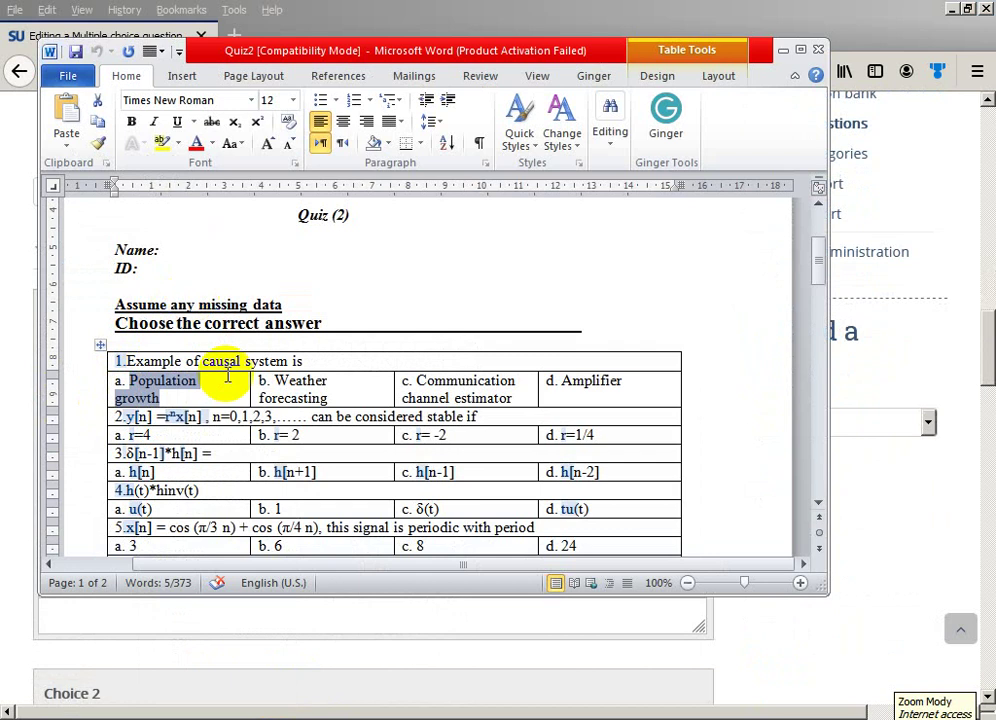
{"action": "key", "text": "alt+Tab"}
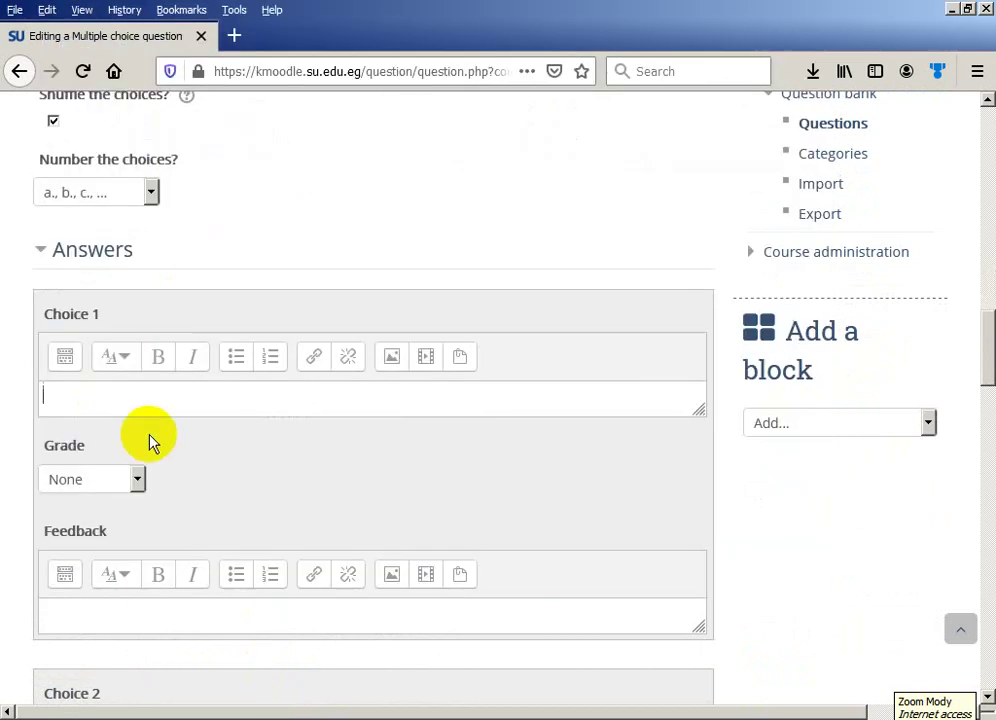
{"action": "key", "text": "ctrl+v"}
Step: Copy answer b, "Weather forecasting", from the Quiz2 Word document into Choice 2 of the Moodle question
{"action": "scroll", "coordinate": [180, 370], "scroll_direction": "down", "scroll_amount": 5}
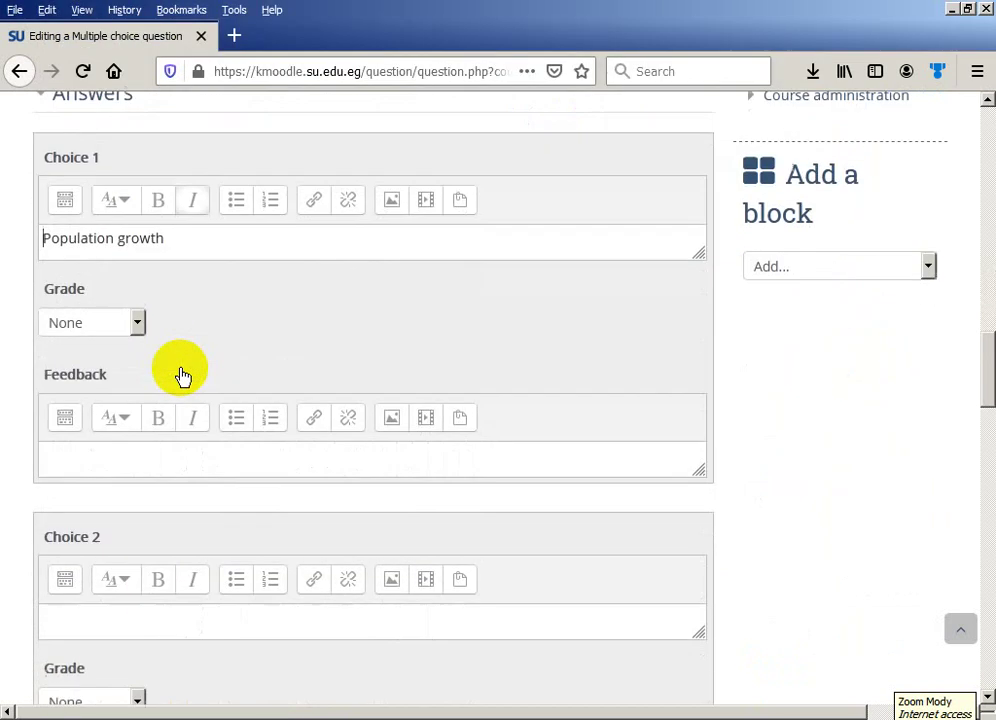
{"action": "scroll", "coordinate": [182, 378], "scroll_direction": "down", "scroll_amount": 1}
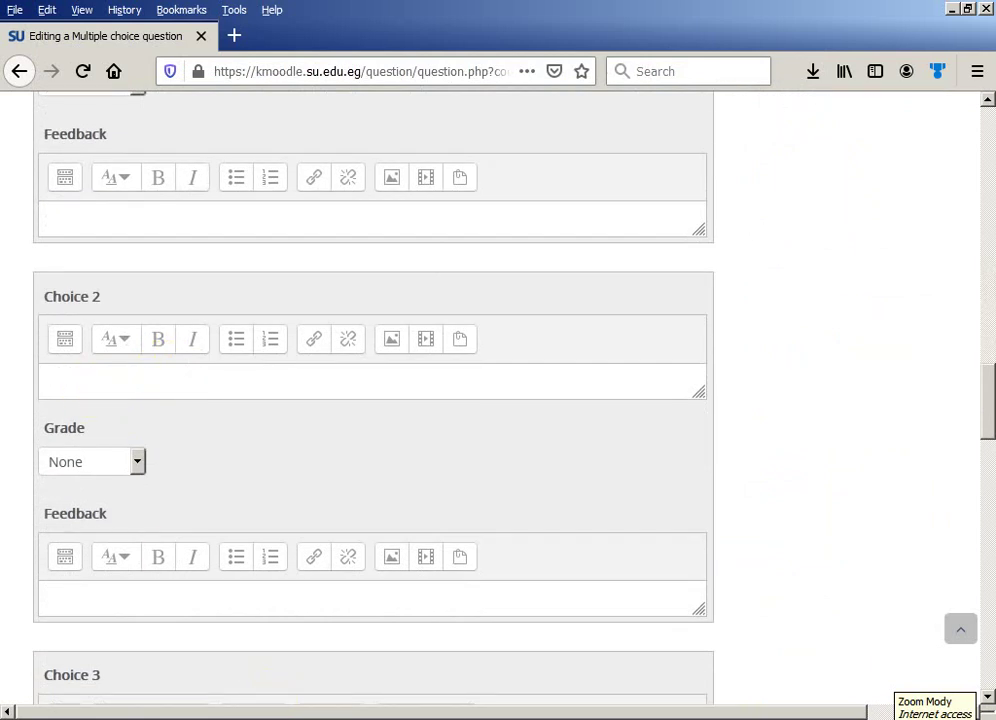
{"action": "key", "text": "alt+Tab"}
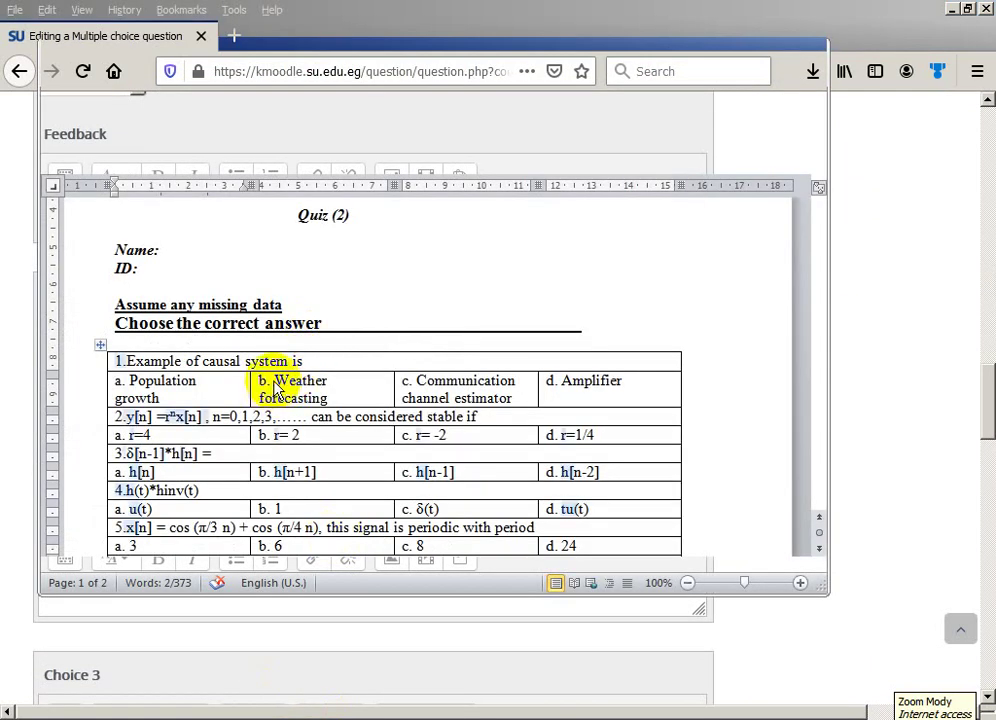
{"action": "mouse_move", "coordinate": [294, 386]}
{"action": "left_mouse_down"}
{"action": "mouse_move", "coordinate": [311, 383]}
{"action": "mouse_move", "coordinate": [325, 398]}
{"action": "mouse_move", "coordinate": [293, 393]}
{"action": "left_mouse_up"}
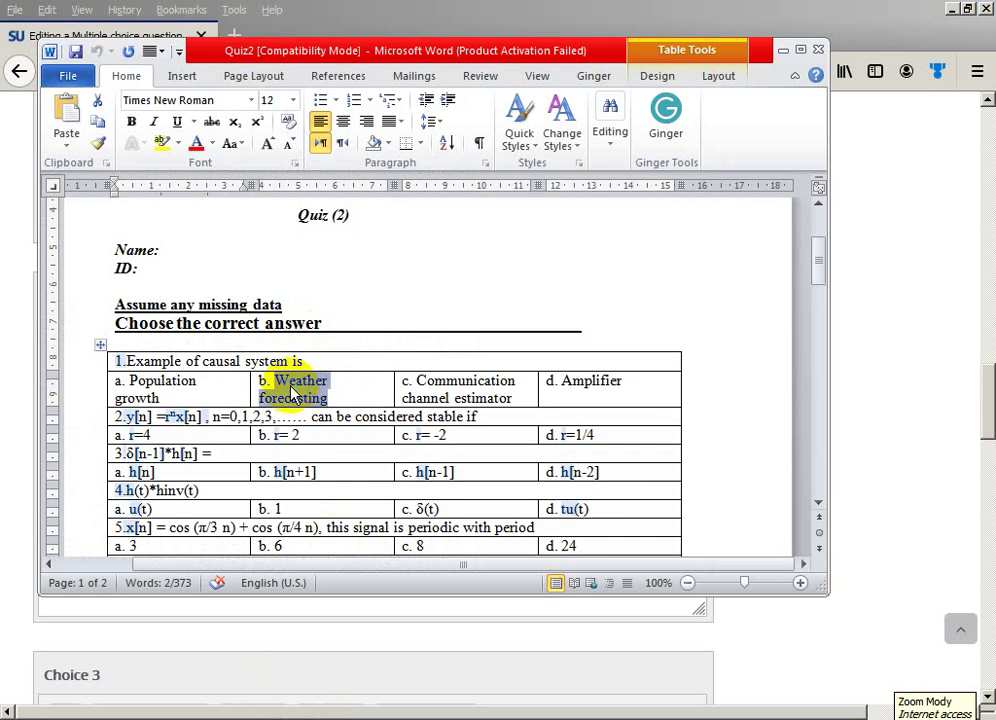
{"action": "right_click", "coordinate": [293, 393]}
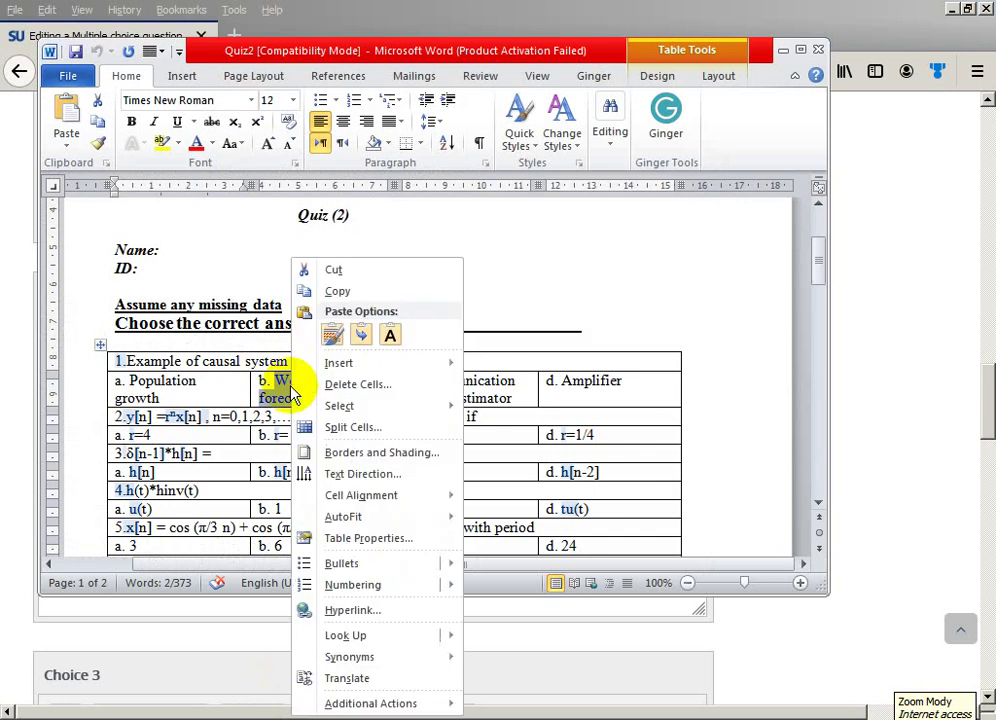
{"action": "left_click", "coordinate": [336, 291]}
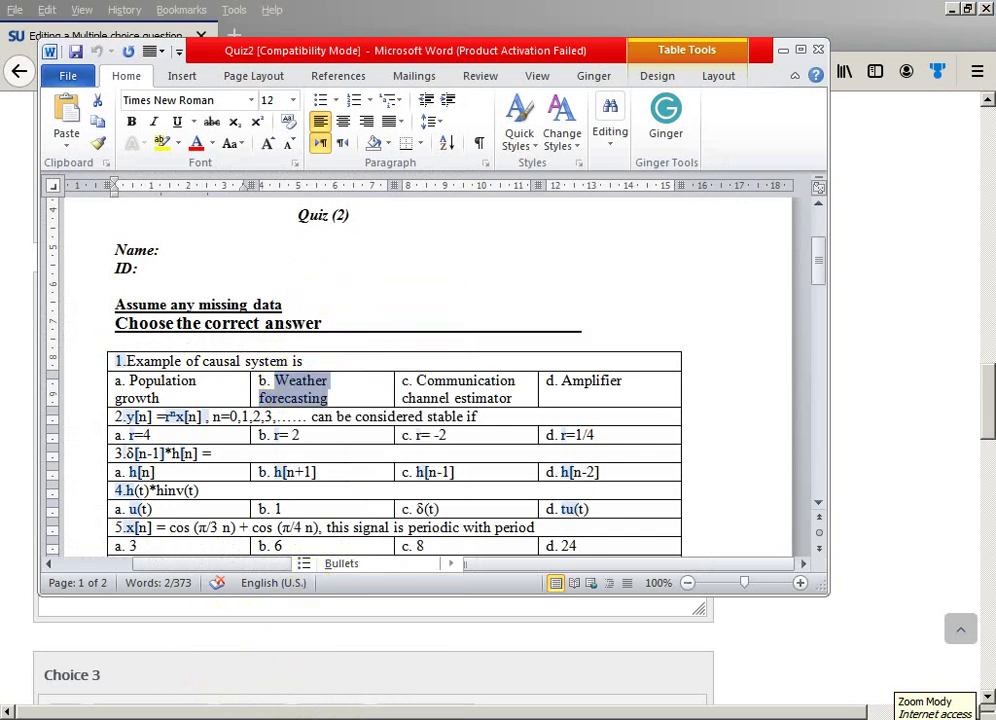
{"action": "key", "text": "alt+Tab"}
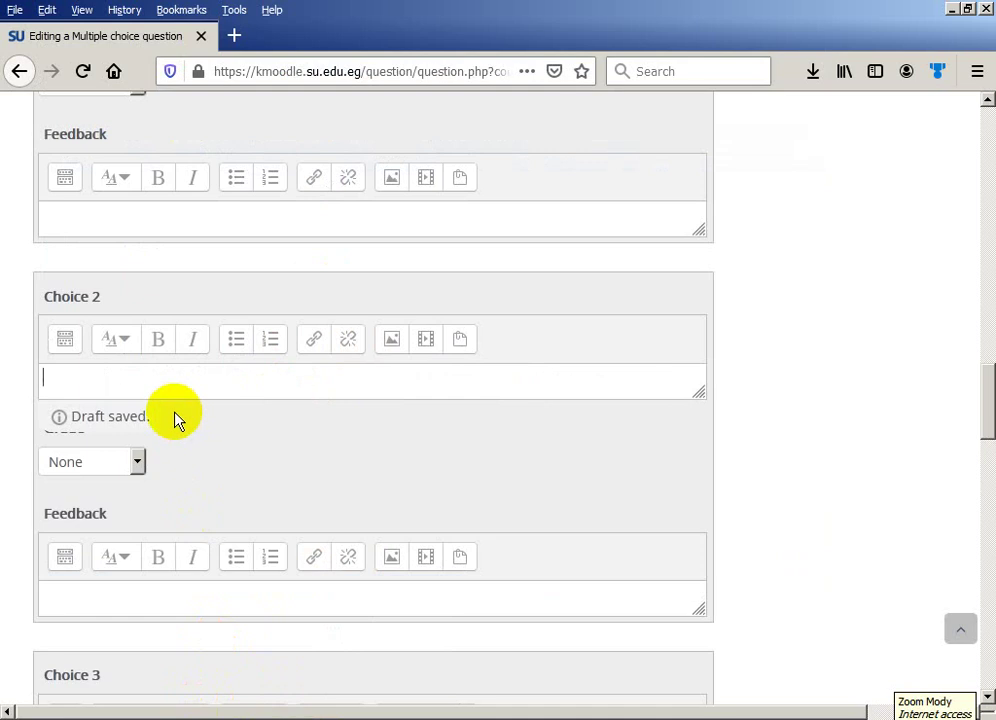
{"action": "key", "text": "ctrl+v"}
Step: Copy answer c, "Communication channel estimator", from the Quiz2 Word document into Choice 3 of the Moodle question
{"action": "scroll", "coordinate": [173, 424], "scroll_direction": "down", "scroll_amount": 3}
{"action": "left_click", "coordinate": [100, 562]}
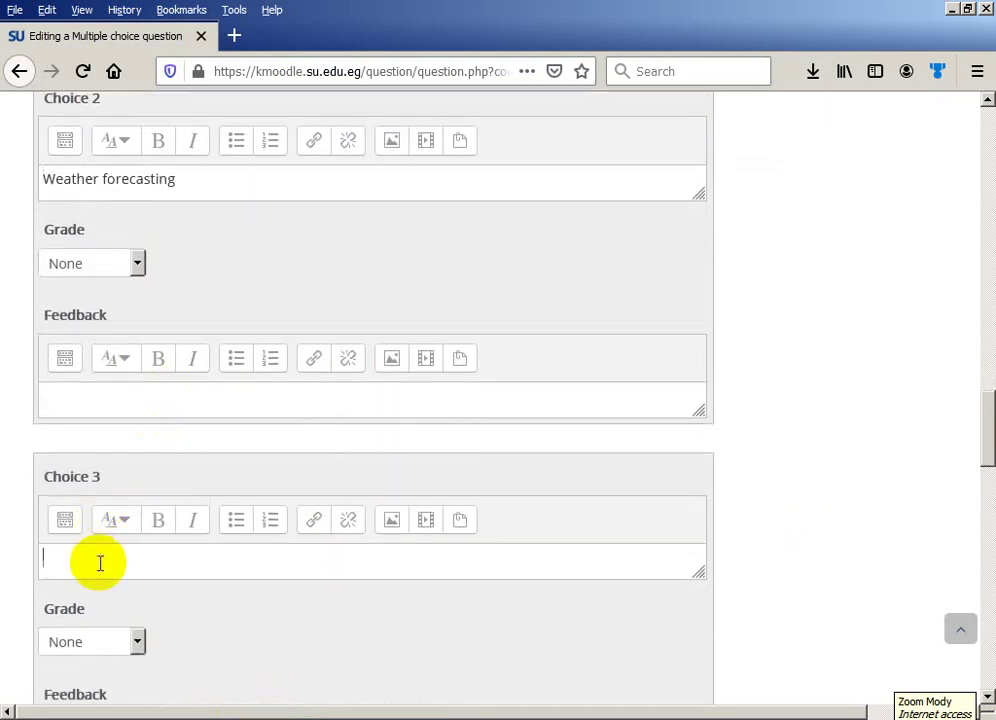
{"action": "key", "text": "alt+Tab"}
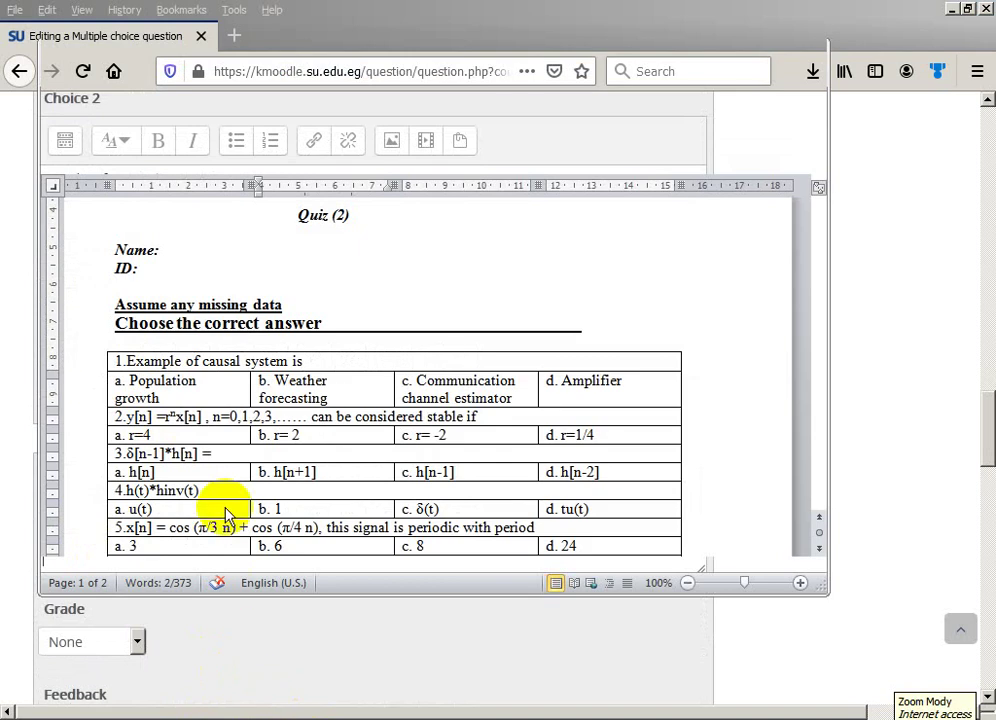
{"action": "left_click_drag", "start_coordinate": [419, 381], "coordinate": [485, 398]}
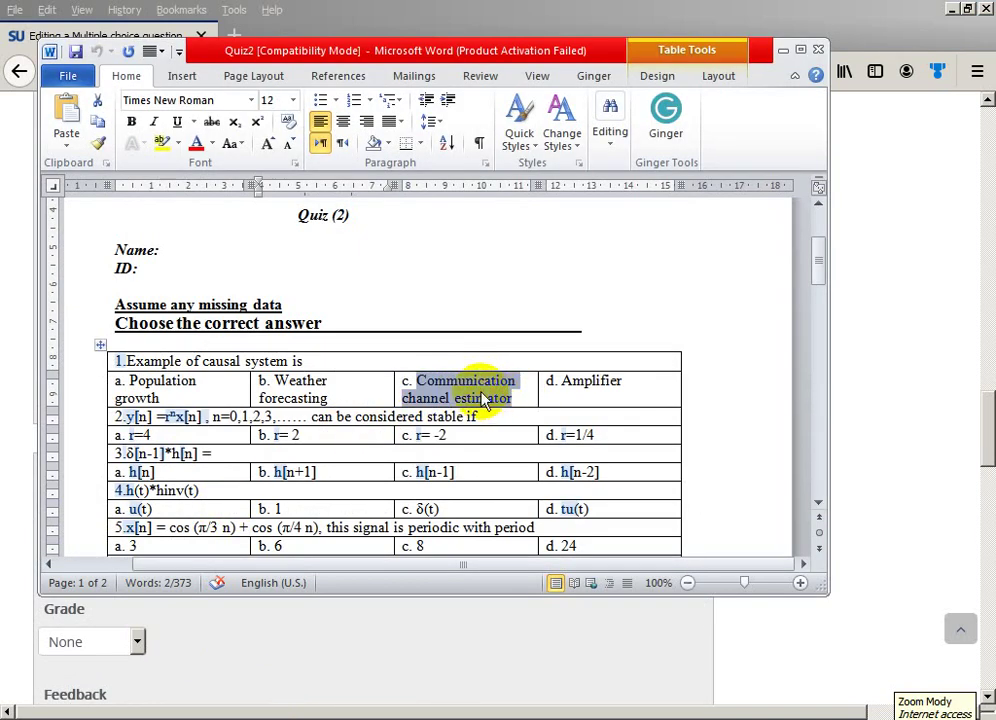
{"action": "right_click", "coordinate": [485, 398]}
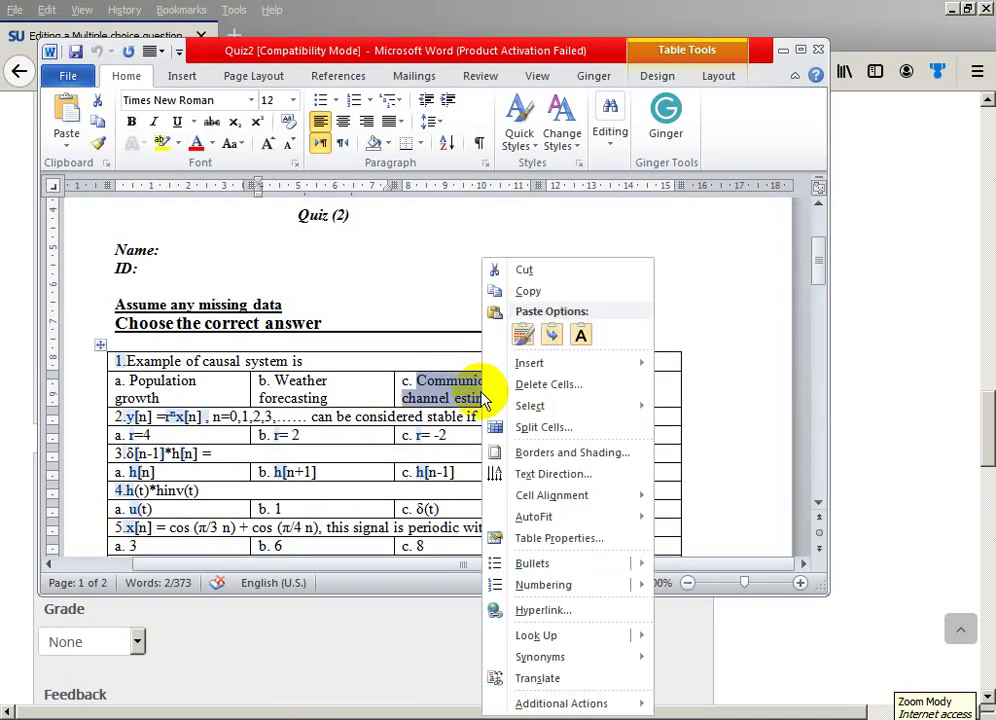
{"action": "left_click", "coordinate": [530, 291]}
{"action": "key", "text": "alt+Tab"}
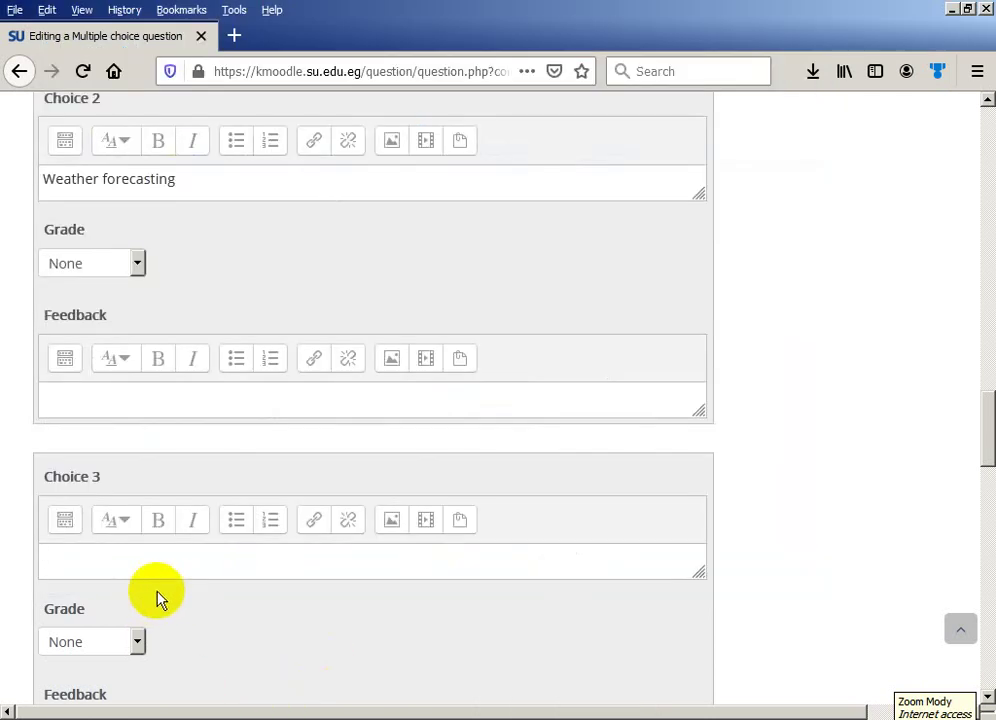
{"action": "key", "text": "ctrl+v"}
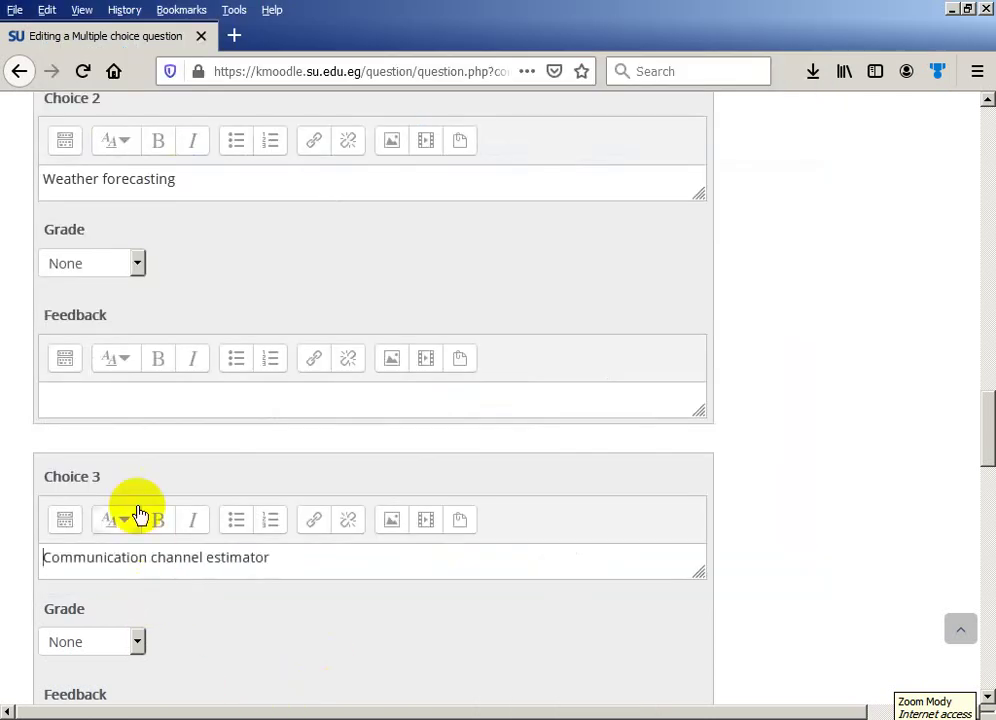
Step: Copy answer d, "Amplifier", from the Quiz2 Word document into Choice 4 of the Moodle question
{"action": "scroll", "coordinate": [138, 516], "scroll_direction": "down", "scroll_amount": 4}
{"action": "scroll", "coordinate": [138, 520], "scroll_direction": "down", "scroll_amount": 1}
{"action": "left_click", "coordinate": [67, 451]}
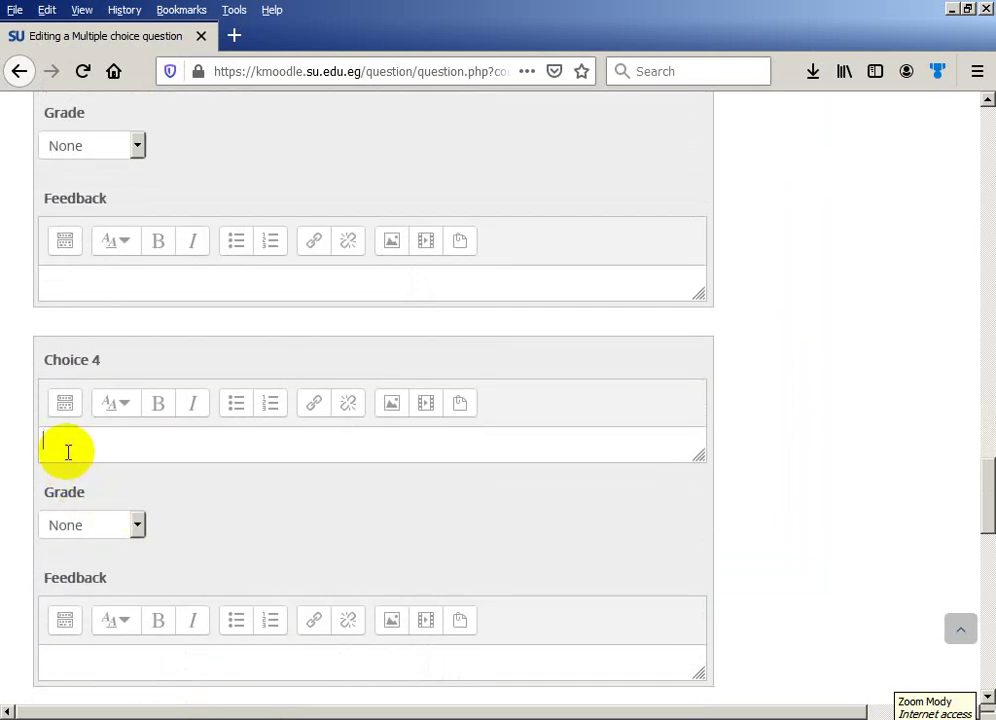
{"action": "key", "text": "alt+Tab"}
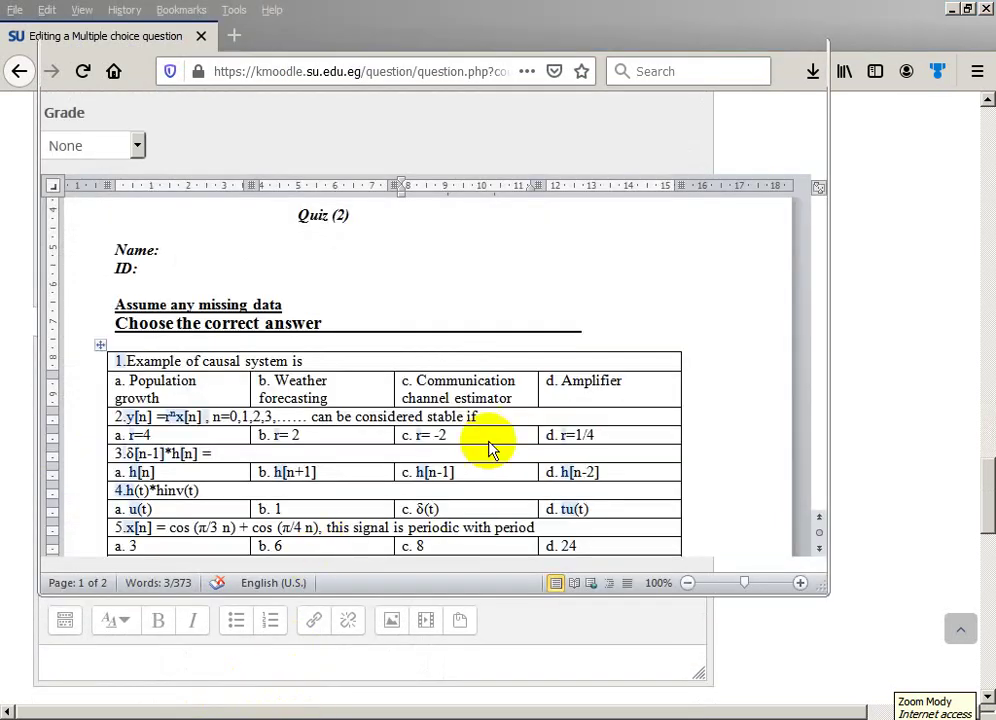
{"action": "left_click_drag", "start_coordinate": [563, 378], "coordinate": [627, 377]}
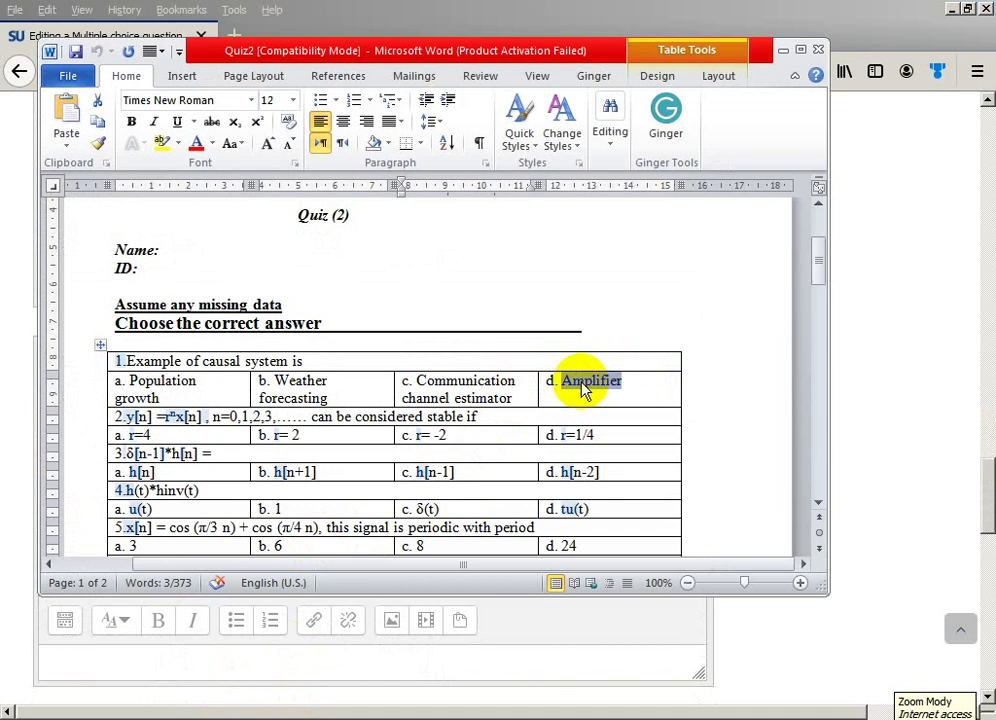
{"action": "right_click", "coordinate": [585, 389]}
{"action": "left_click", "coordinate": [621, 296]}
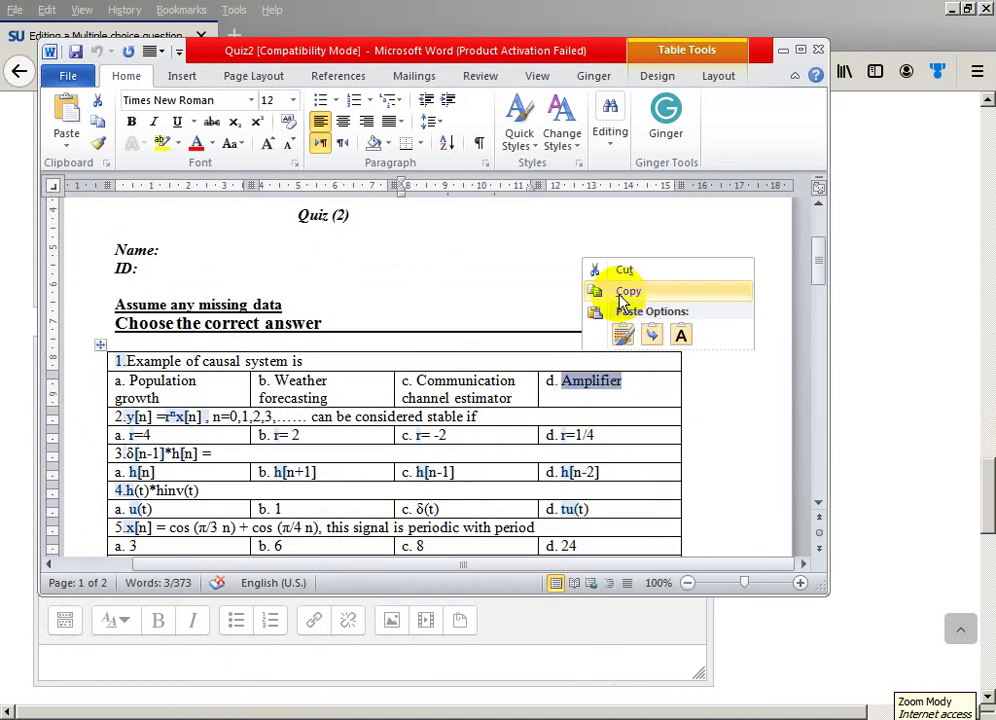
{"action": "key", "text": "alt+Tab"}
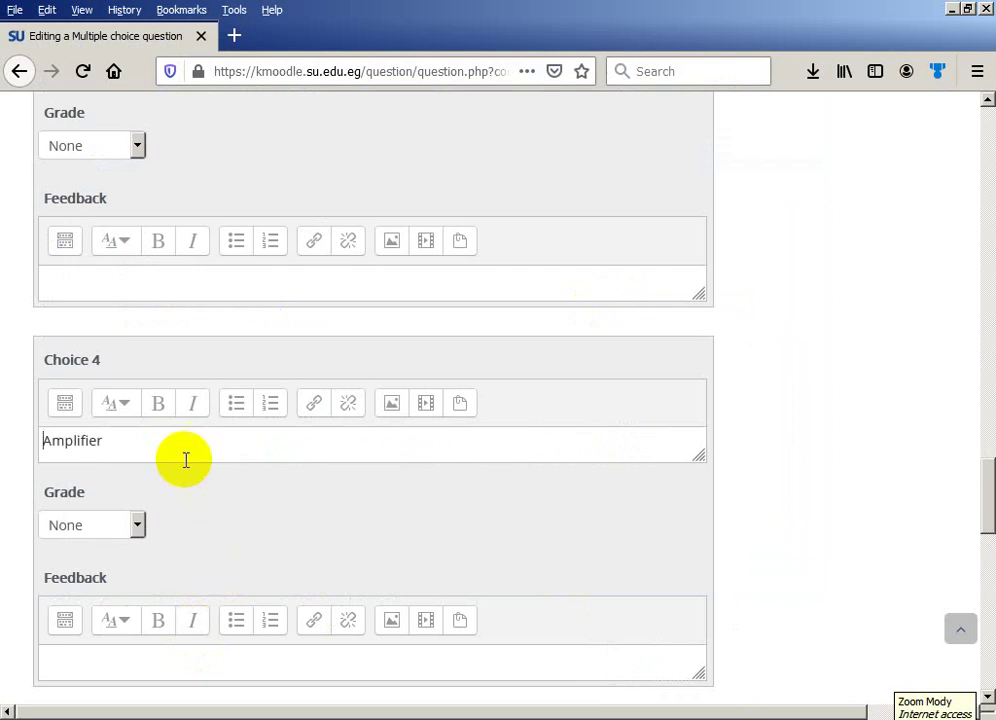
{"action": "scroll", "coordinate": [158, 475], "scroll_direction": "down", "scroll_amount": 3}
{"action": "scroll", "coordinate": [159, 477], "scroll_direction": "up", "scroll_amount": 15}
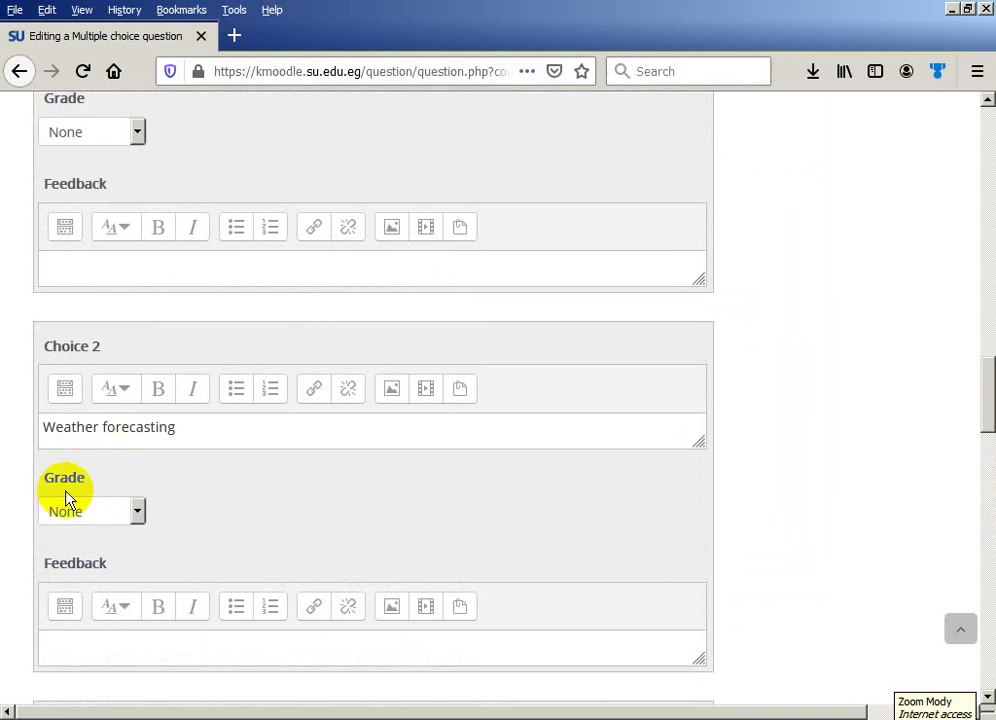
{"action": "scroll", "coordinate": [135, 523], "scroll_direction": "down", "scroll_amount": 7}
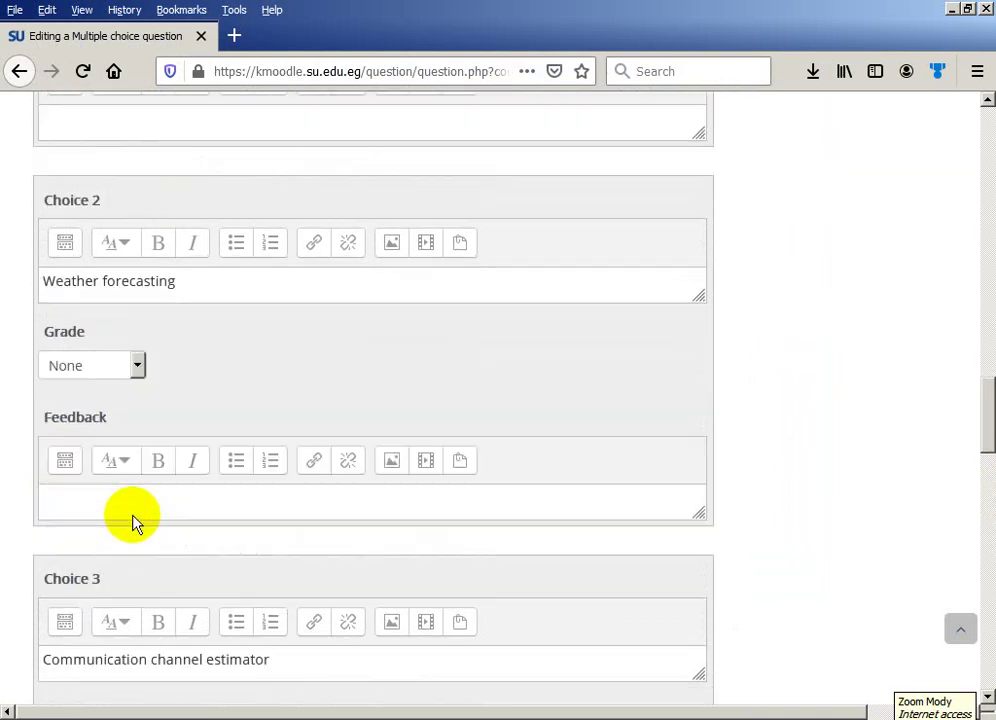
Step: Set the grade of Choice 4, "Amplifier", to 100%
{"action": "scroll", "coordinate": [134, 522], "scroll_direction": "down", "scroll_amount": 7}
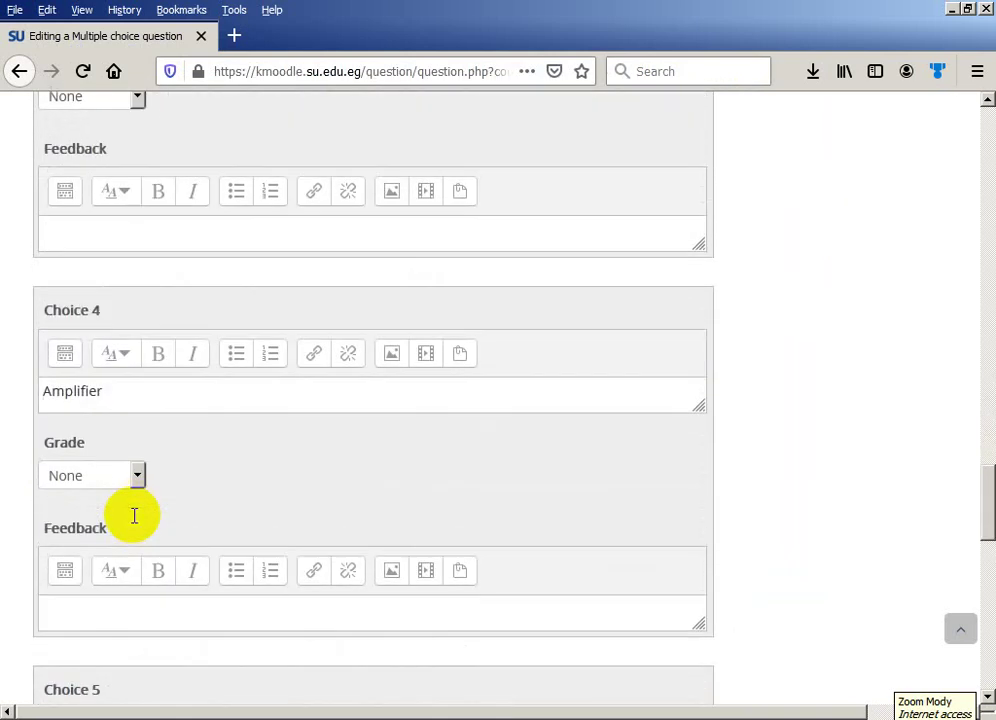
{"action": "left_click", "coordinate": [138, 478]}
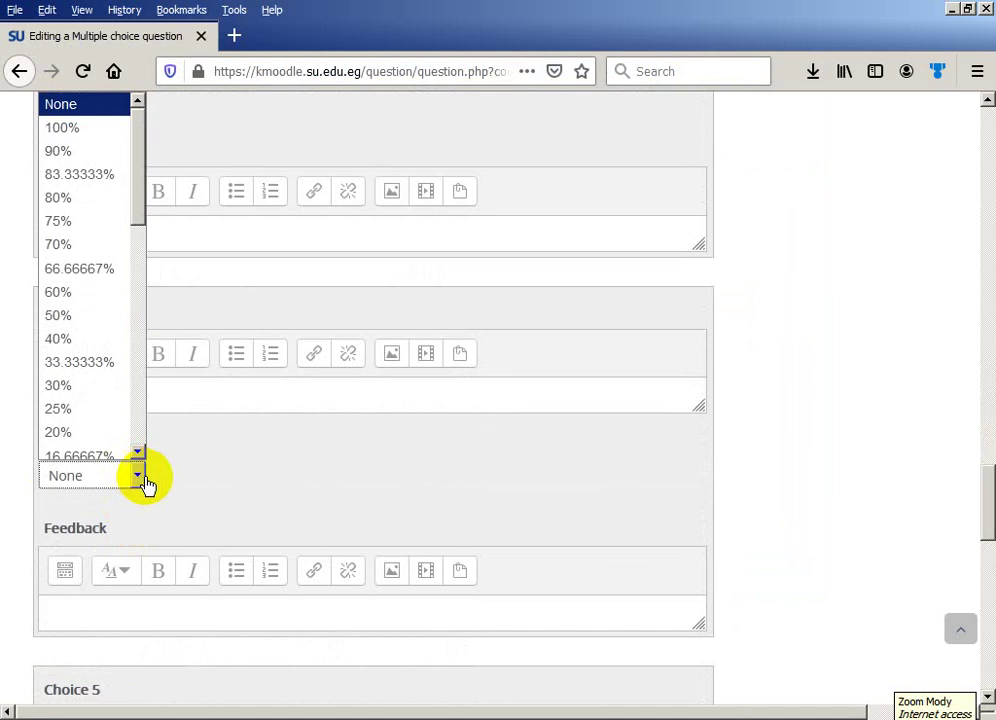
{"action": "left_click", "coordinate": [80, 128]}
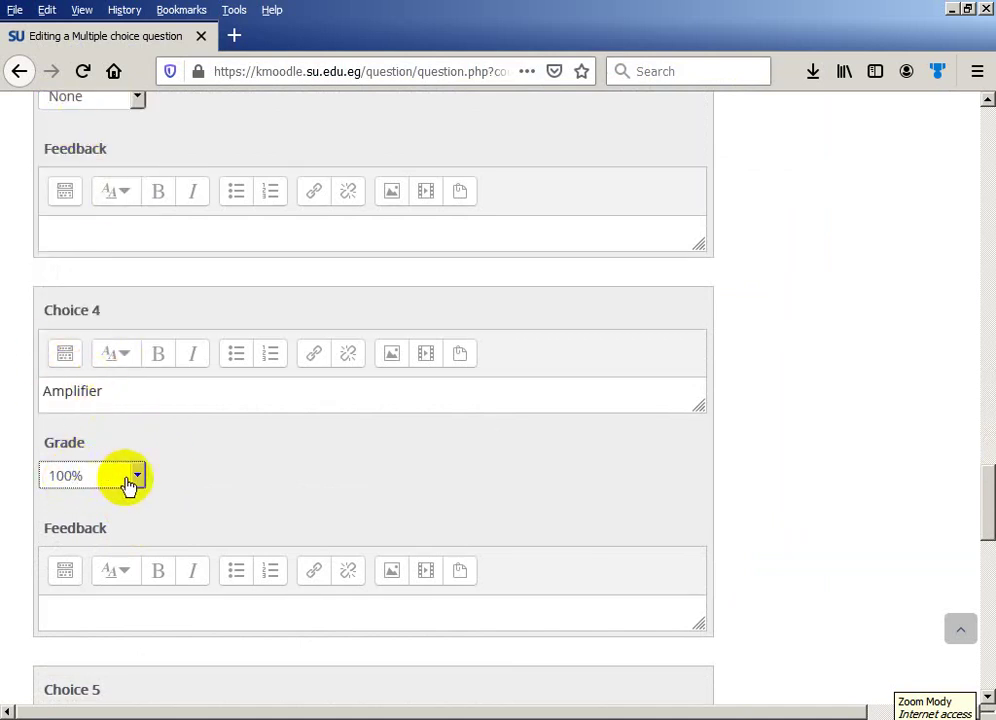
Step: Review the answer choices and save the multiple choice question while staying in its editing form
{"action": "scroll", "coordinate": [178, 478], "scroll_direction": "up", "scroll_amount": 9}
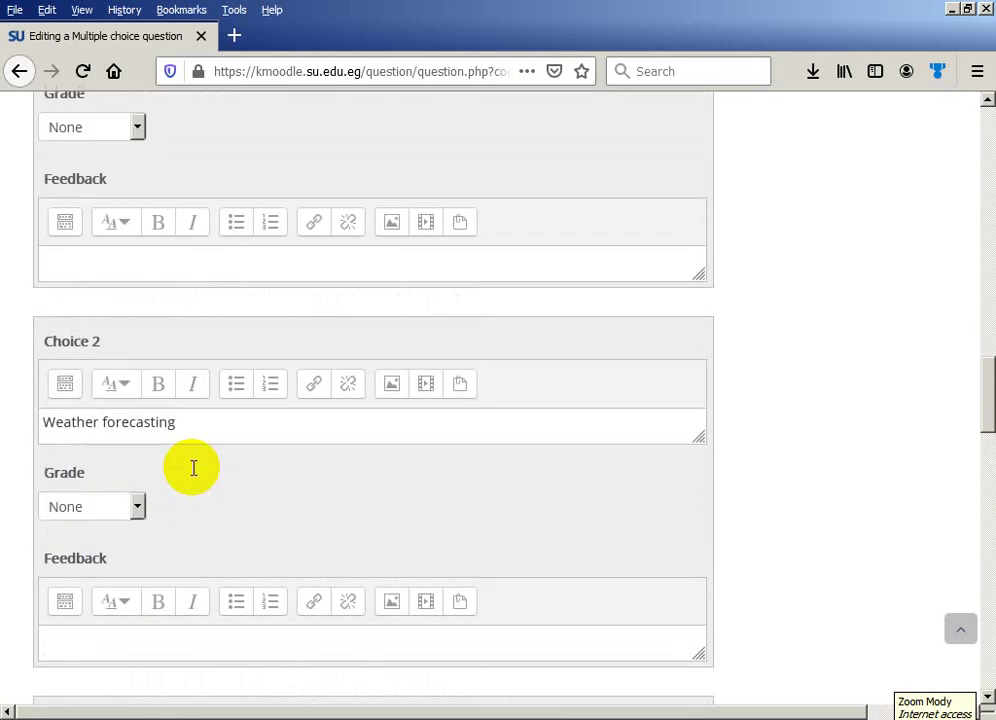
{"action": "scroll", "coordinate": [194, 470], "scroll_direction": "up", "scroll_amount": 6}
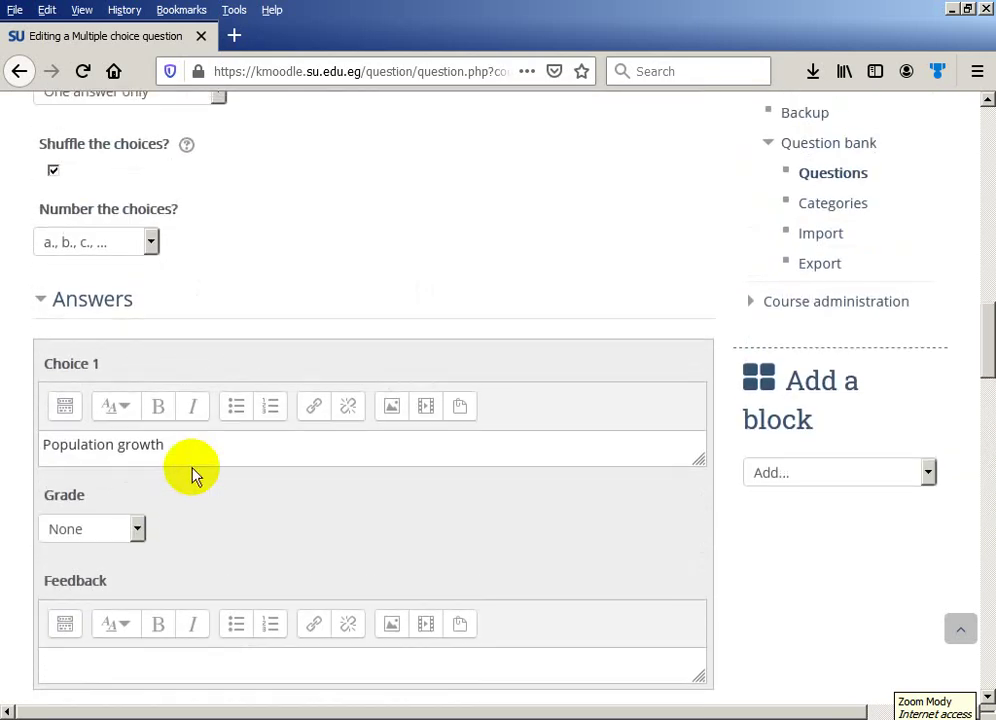
{"action": "scroll", "coordinate": [193, 472], "scroll_direction": "up", "scroll_amount": 3}
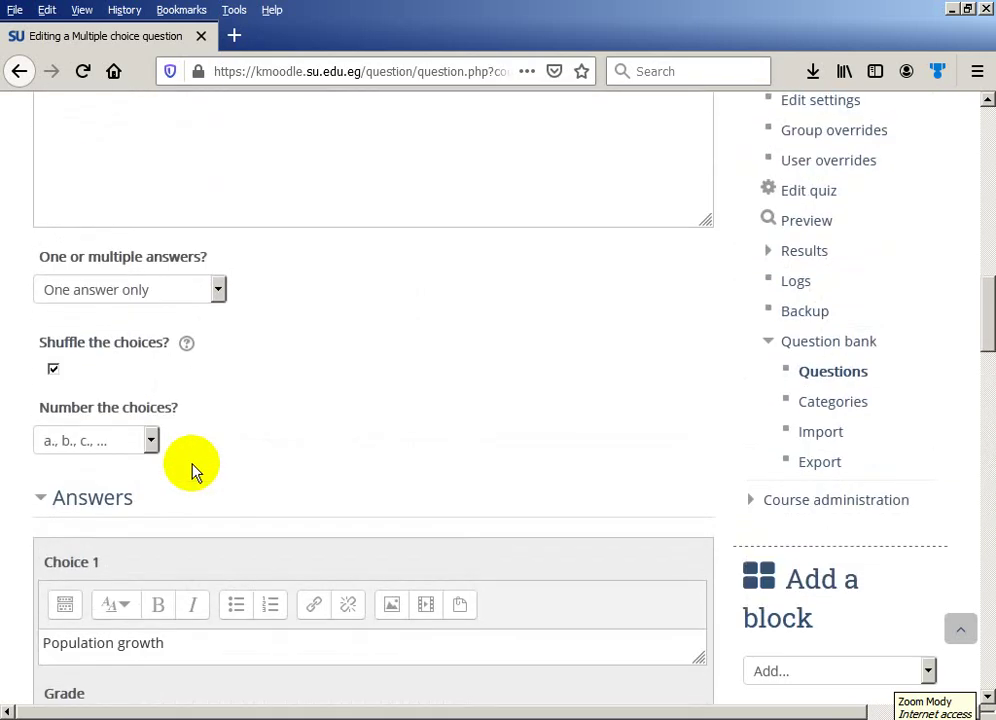
{"action": "scroll", "coordinate": [193, 470], "scroll_direction": "down", "scroll_amount": 4}
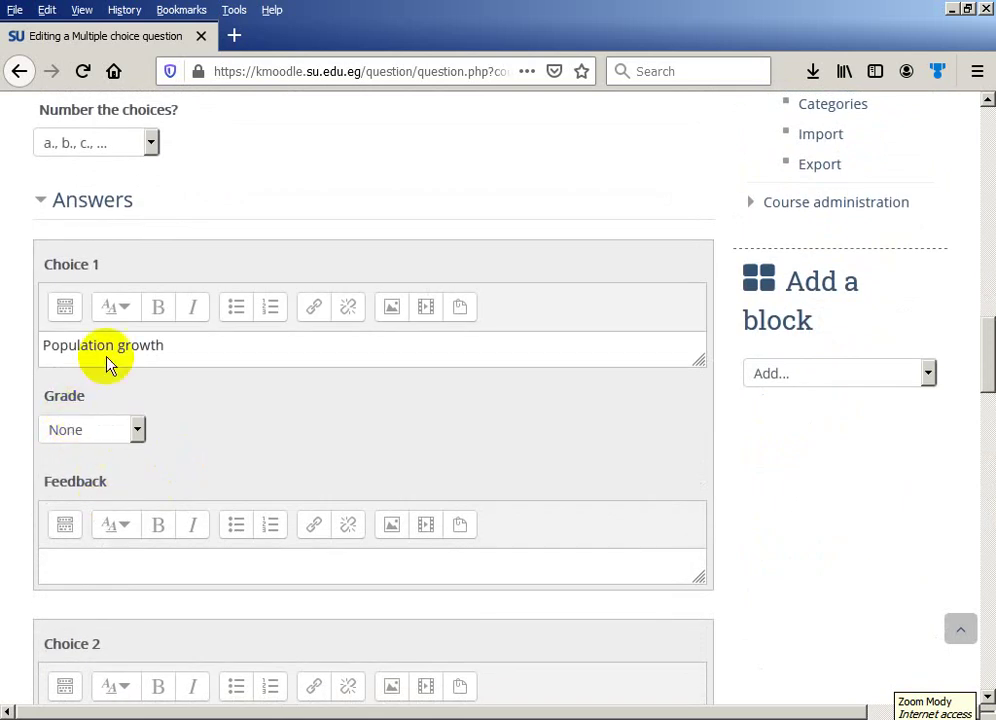
{"action": "scroll", "coordinate": [139, 425], "scroll_direction": "down", "scroll_amount": 15}
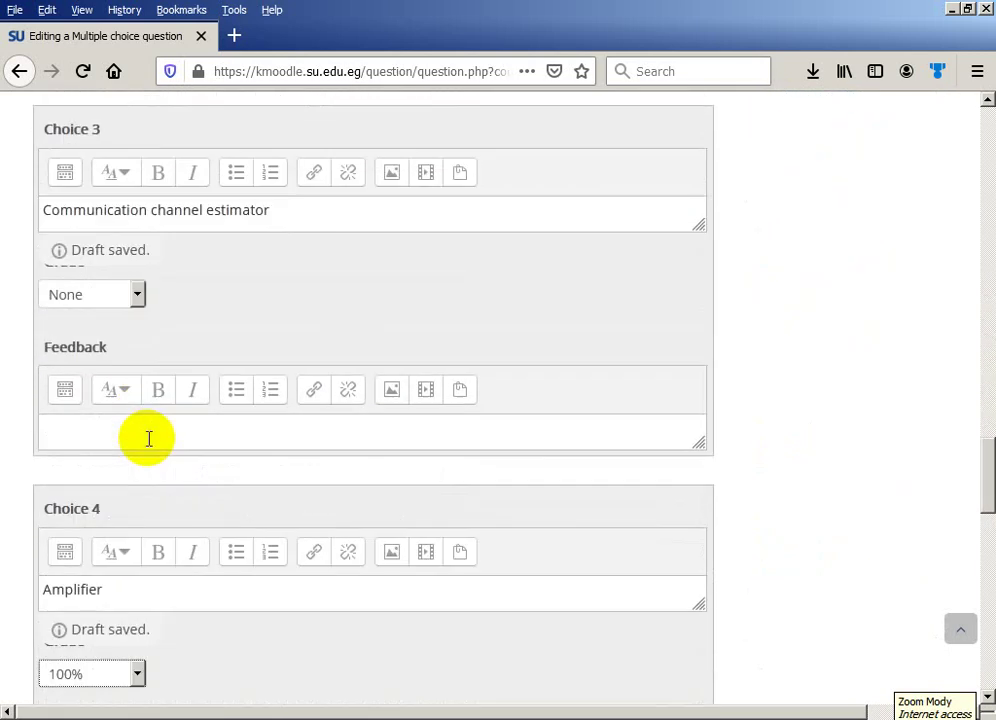
{"action": "scroll", "coordinate": [148, 443], "scroll_direction": "down", "scroll_amount": 6}
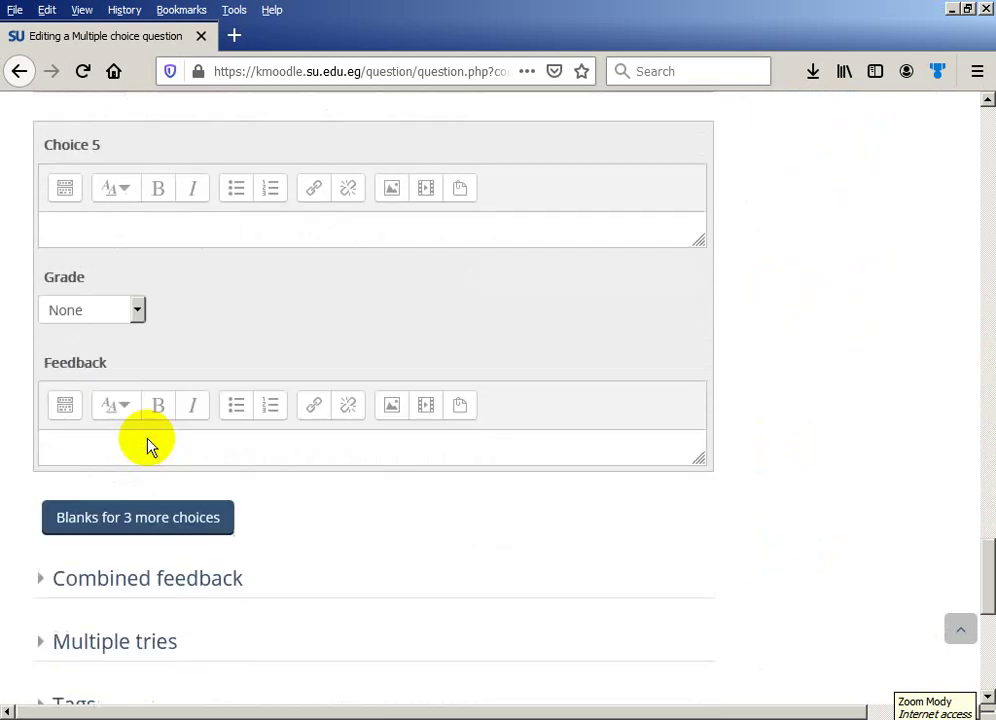
{"action": "scroll", "coordinate": [148, 443], "scroll_direction": "down", "scroll_amount": 2}
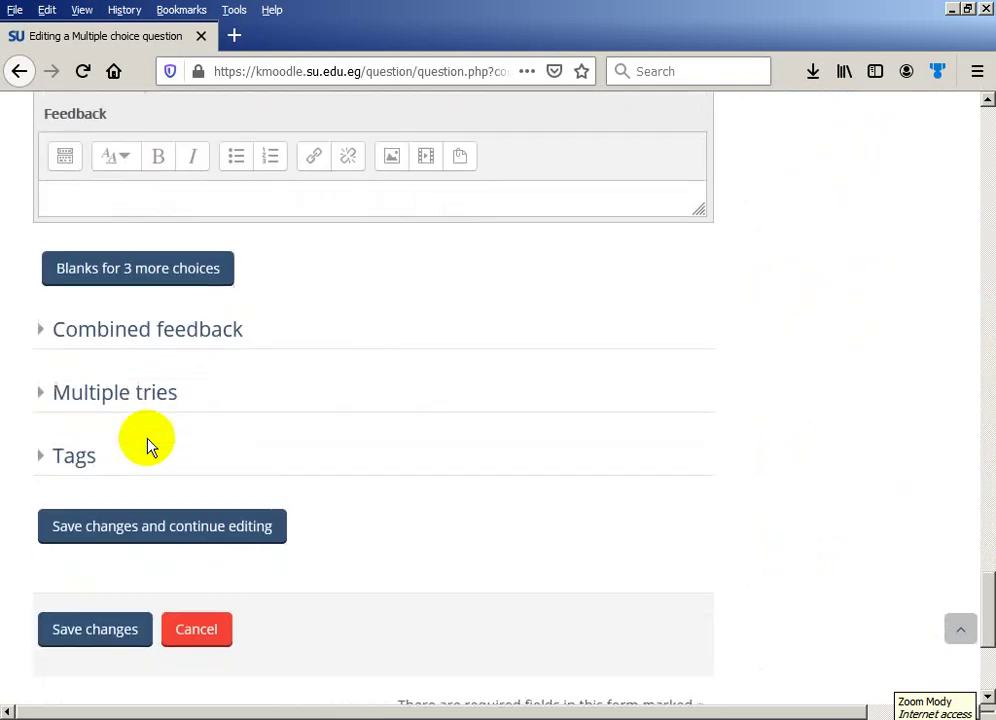
{"action": "left_click", "coordinate": [185, 537]}
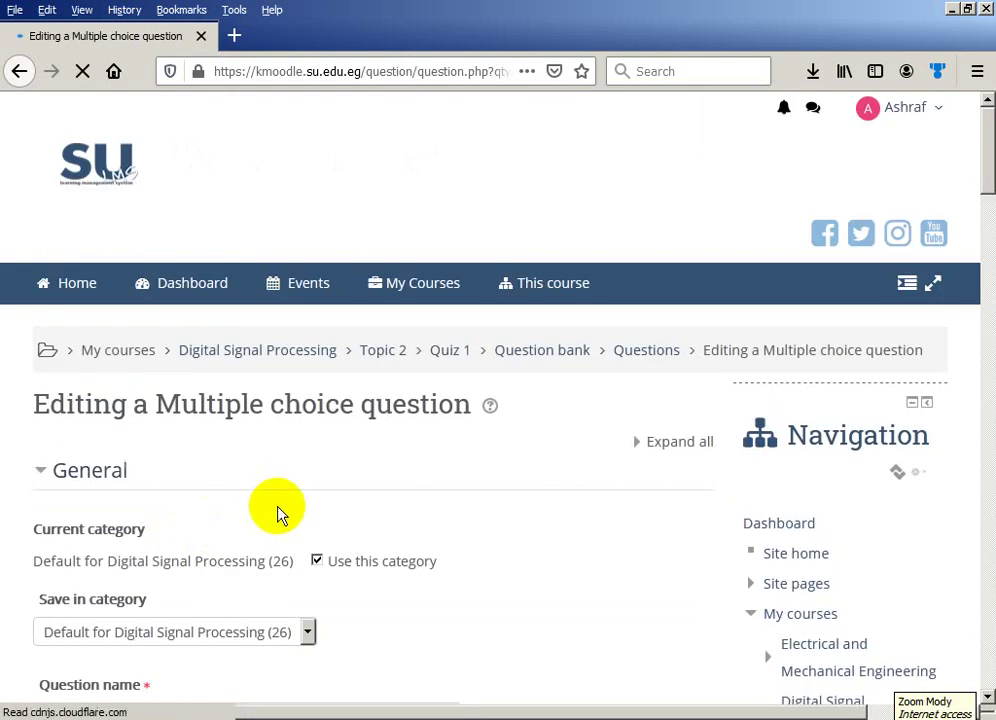
Step: Preview question Q1, submit "Amplifier" as the answer, and close the preview
{"action": "scroll", "coordinate": [278, 513], "scroll_direction": "down", "scroll_amount": 2}
{"action": "scroll", "coordinate": [278, 513], "scroll_direction": "down", "scroll_amount": 8}
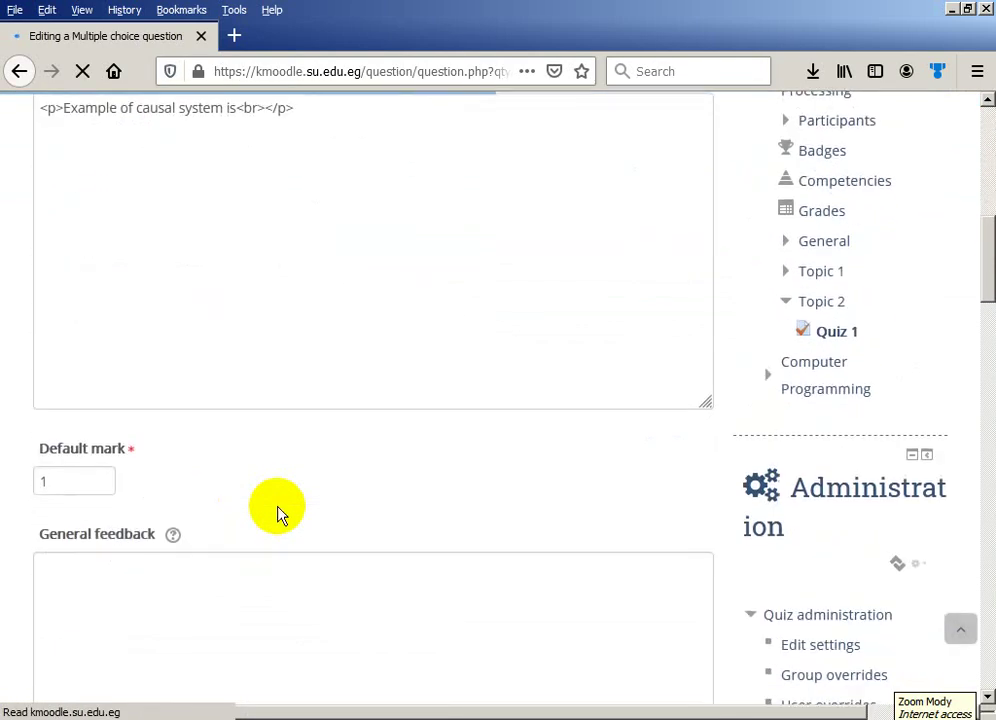
{"action": "scroll", "coordinate": [278, 513], "scroll_direction": "down", "scroll_amount": 13}
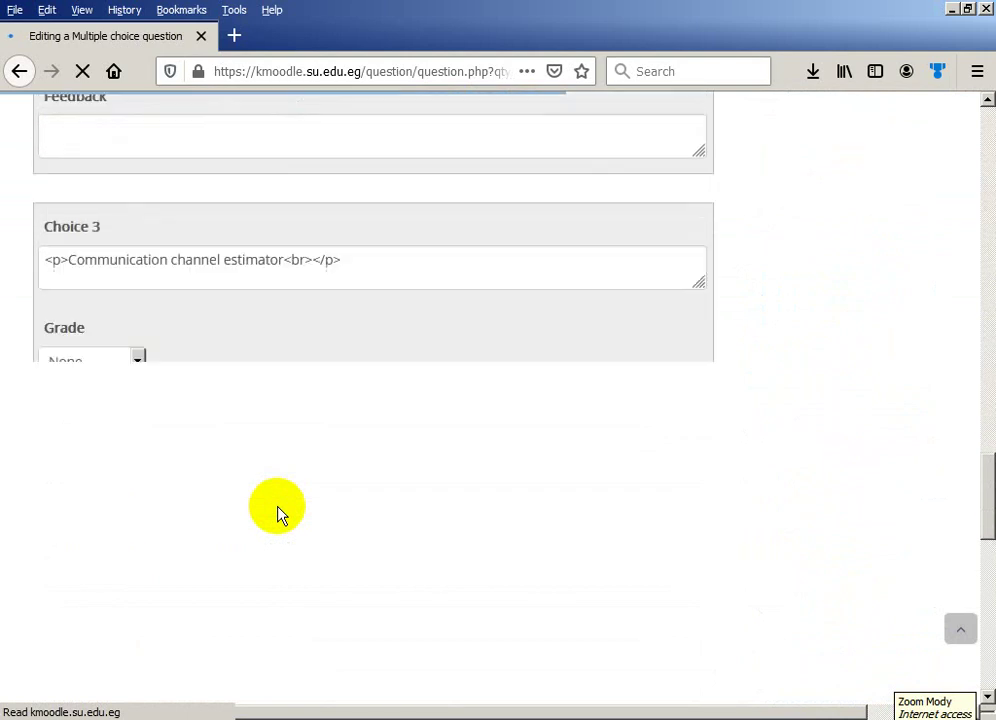
{"action": "scroll", "coordinate": [278, 513], "scroll_direction": "down", "scroll_amount": 10}
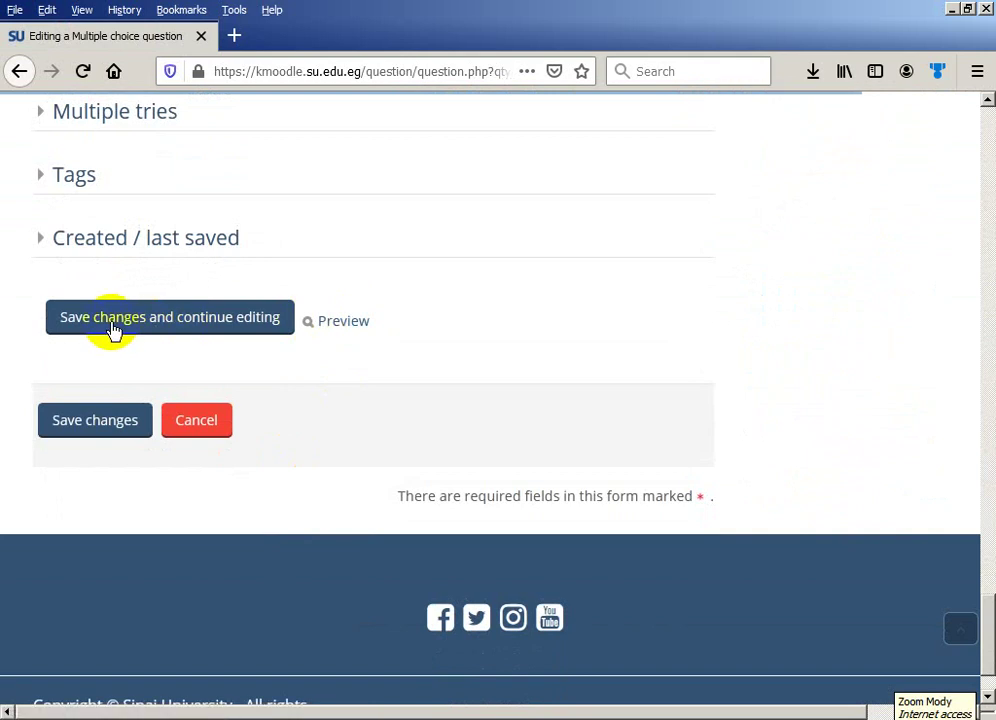
{"action": "left_click", "coordinate": [334, 322]}
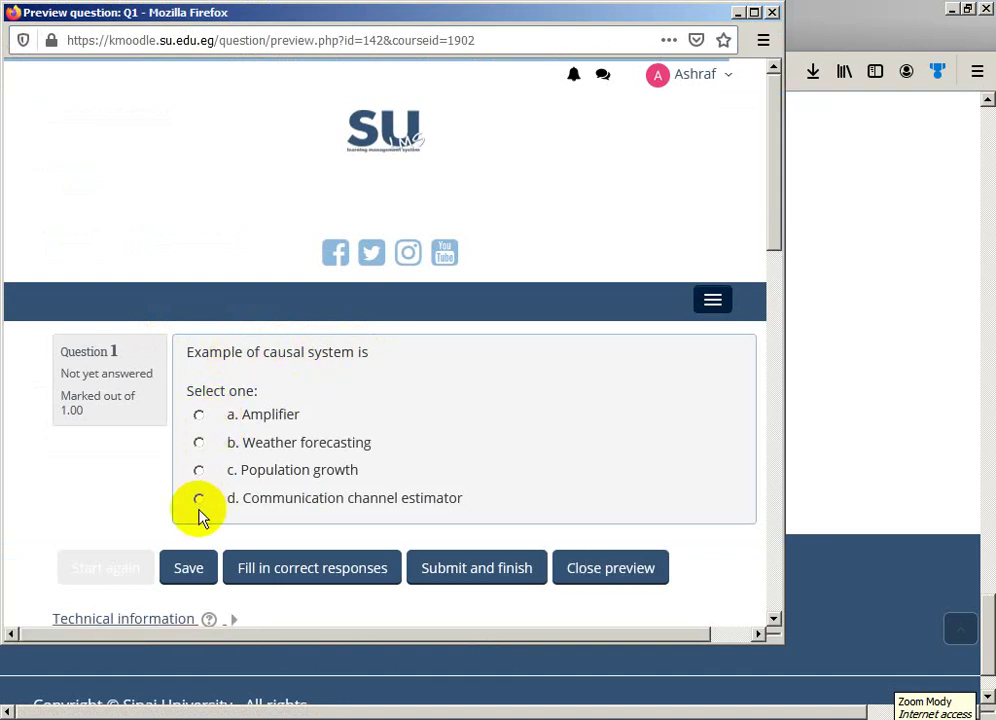
{"action": "left_click", "coordinate": [199, 416]}
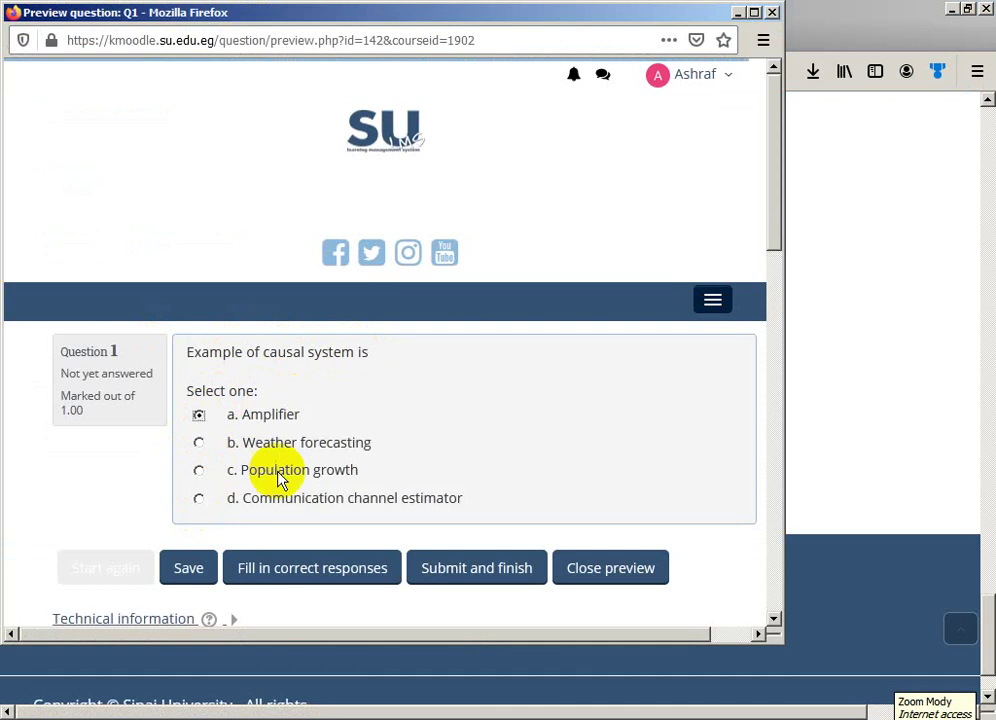
{"action": "left_click", "coordinate": [495, 578]}
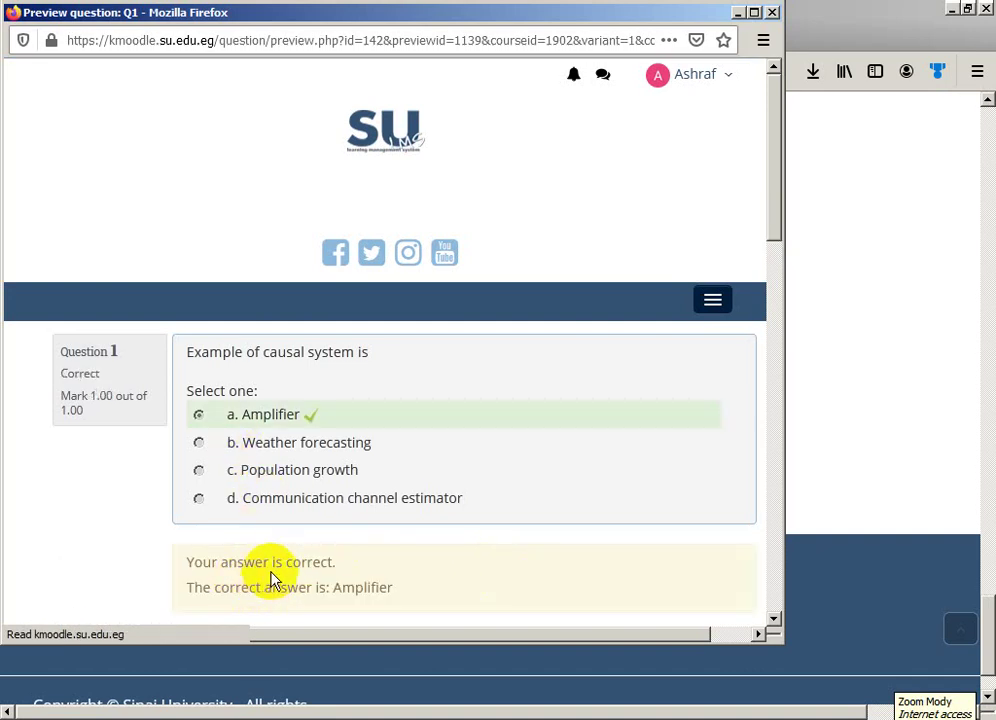
{"action": "scroll", "coordinate": [272, 576], "scroll_direction": "down", "scroll_amount": 3}
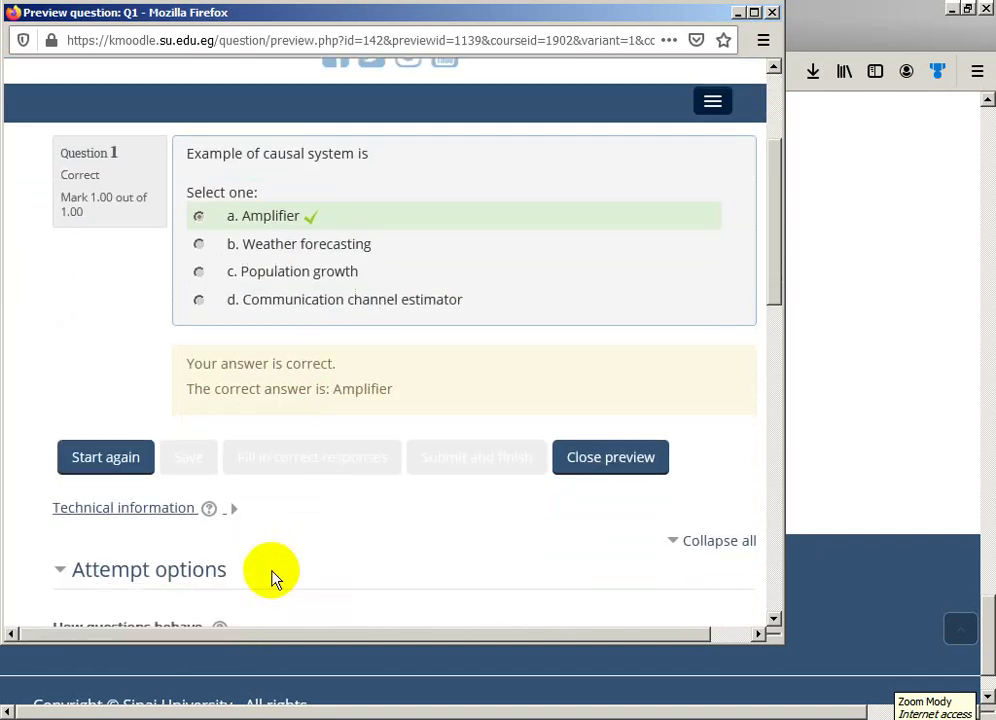
{"action": "left_click", "coordinate": [600, 459]}
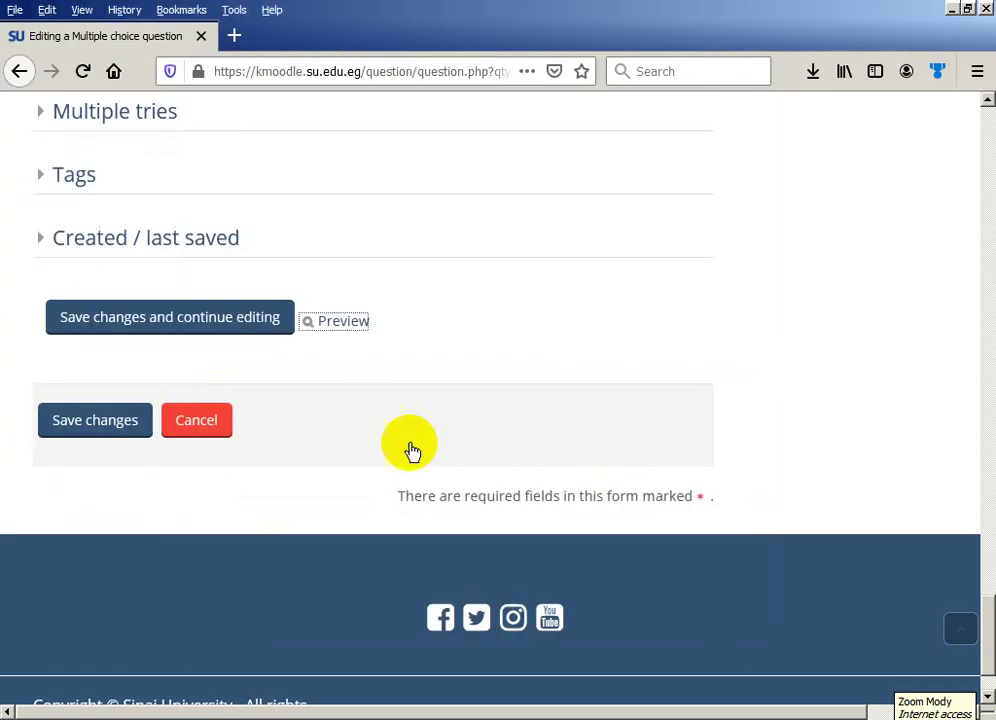
Step: Save question Q1 and return to the Quiz 1 editing page
{"action": "left_click", "coordinate": [85, 424]}
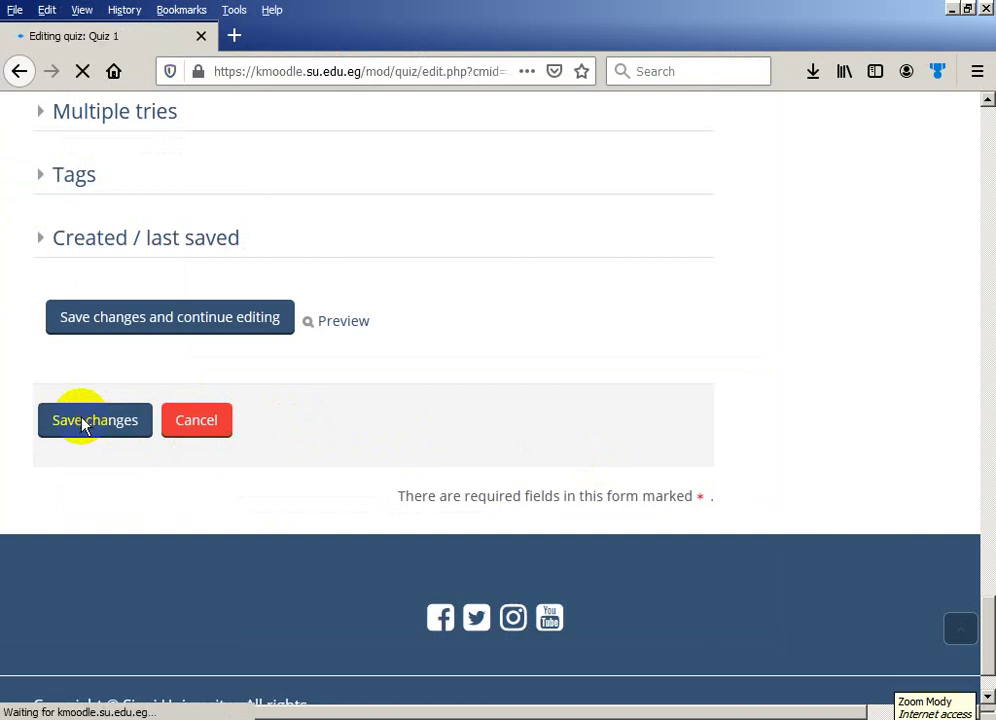
{"action": "scroll", "coordinate": [240, 425], "scroll_direction": "down", "scroll_amount": 4}
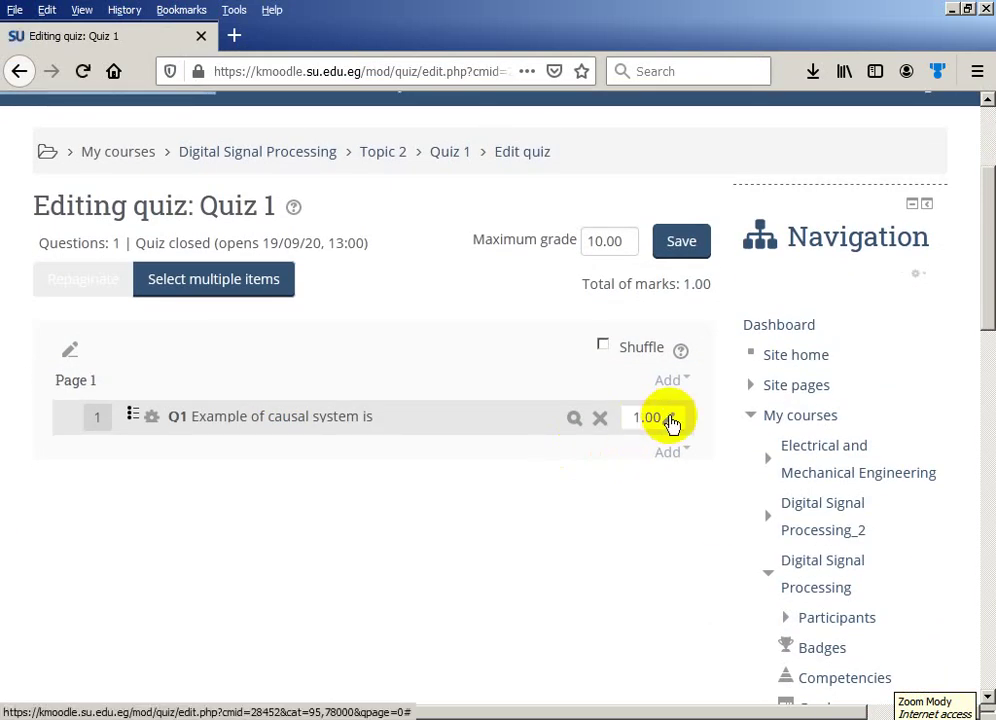
{"action": "left_click", "coordinate": [671, 421]}
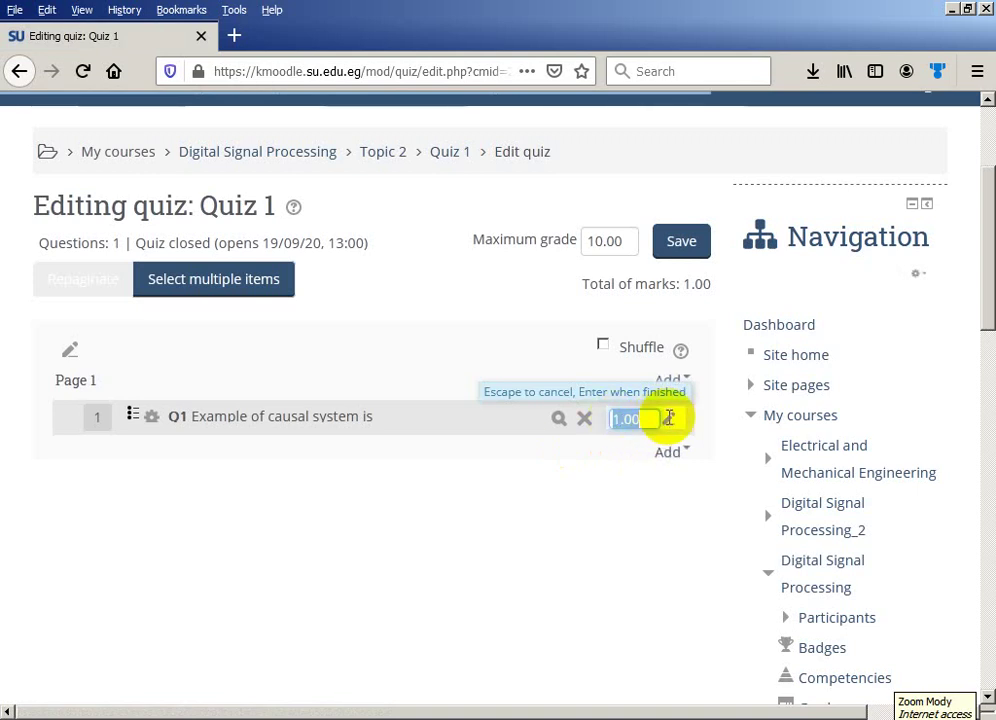
{"action": "left_click", "coordinate": [617, 419]}
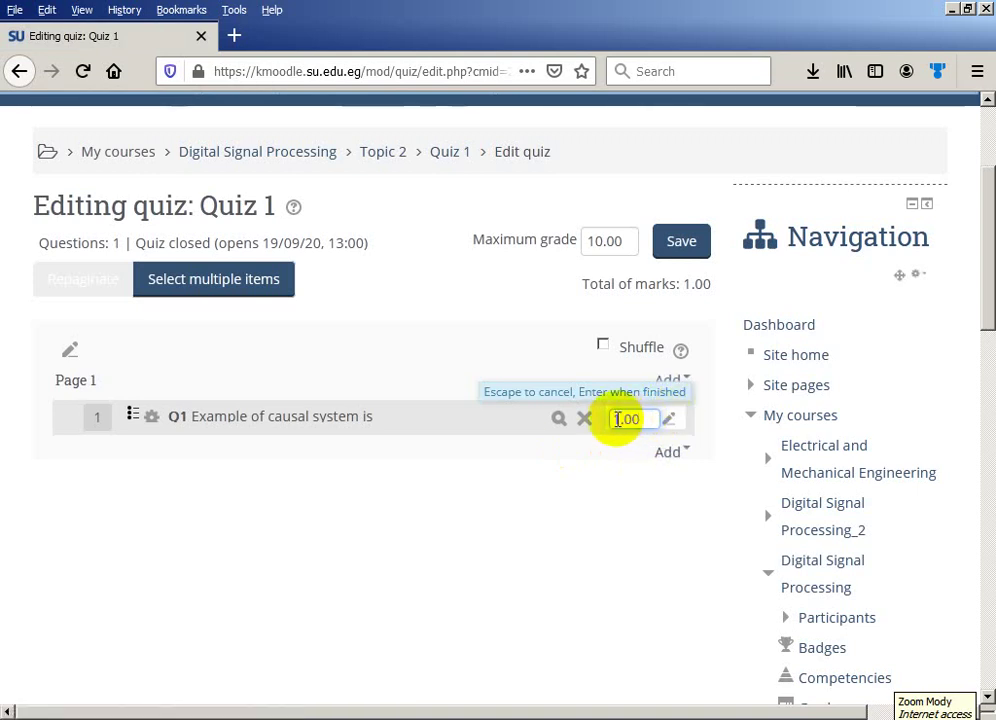
{"action": "left_click_drag", "start_coordinate": [619, 419], "coordinate": [612, 420]}
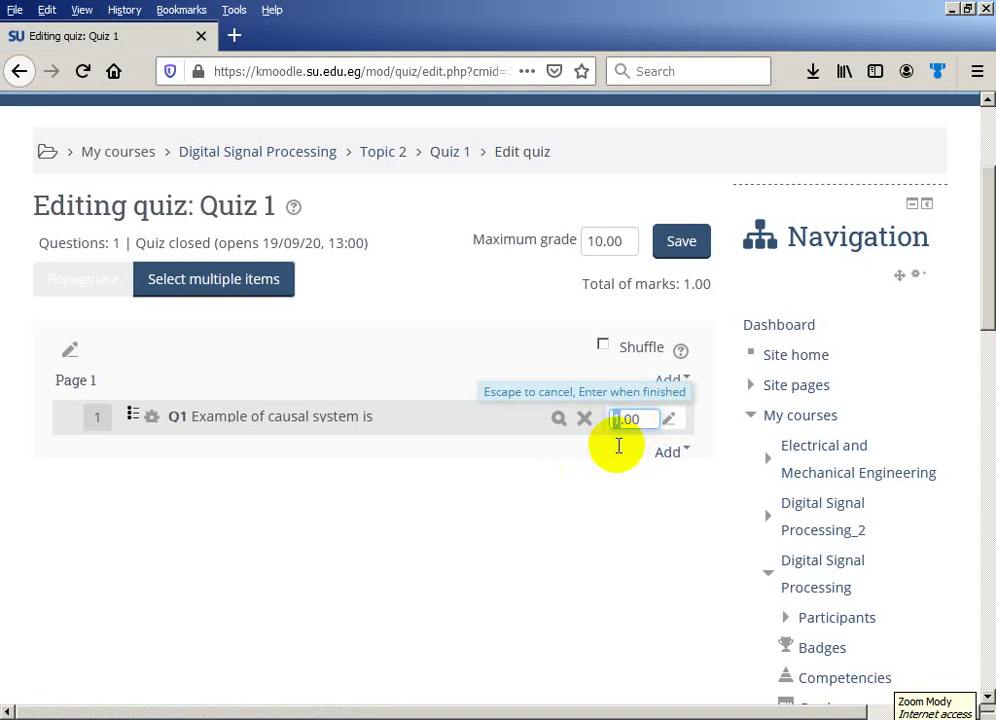
{"action": "left_click", "coordinate": [409, 378]}
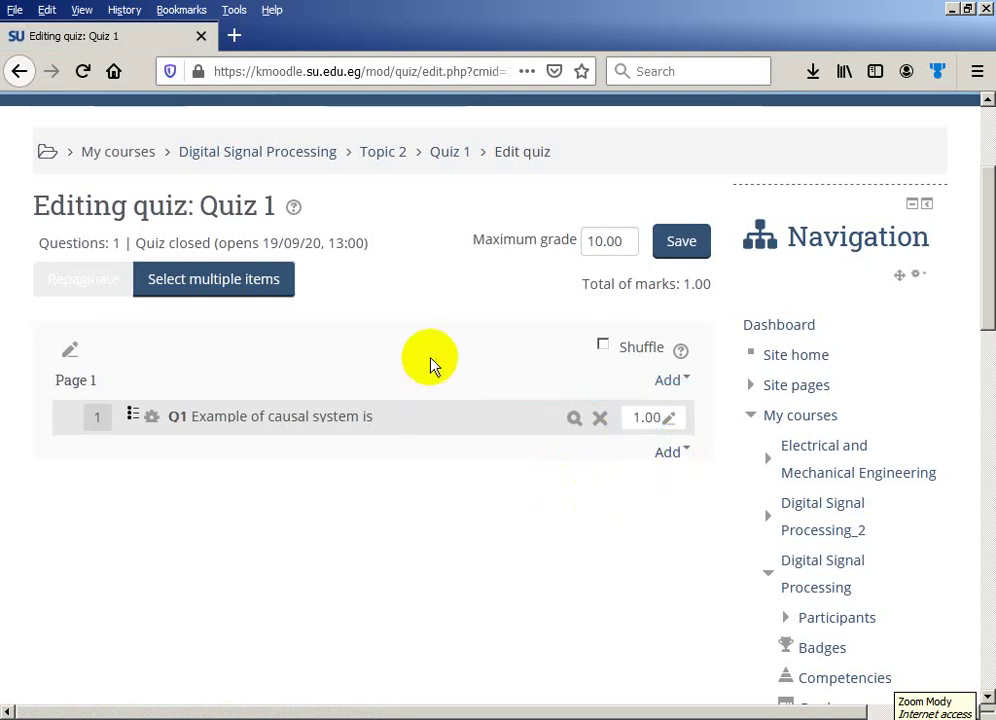
Step: Add a new True/False question below Q1 on Page 1 of Quiz 1
{"action": "left_click", "coordinate": [681, 456]}
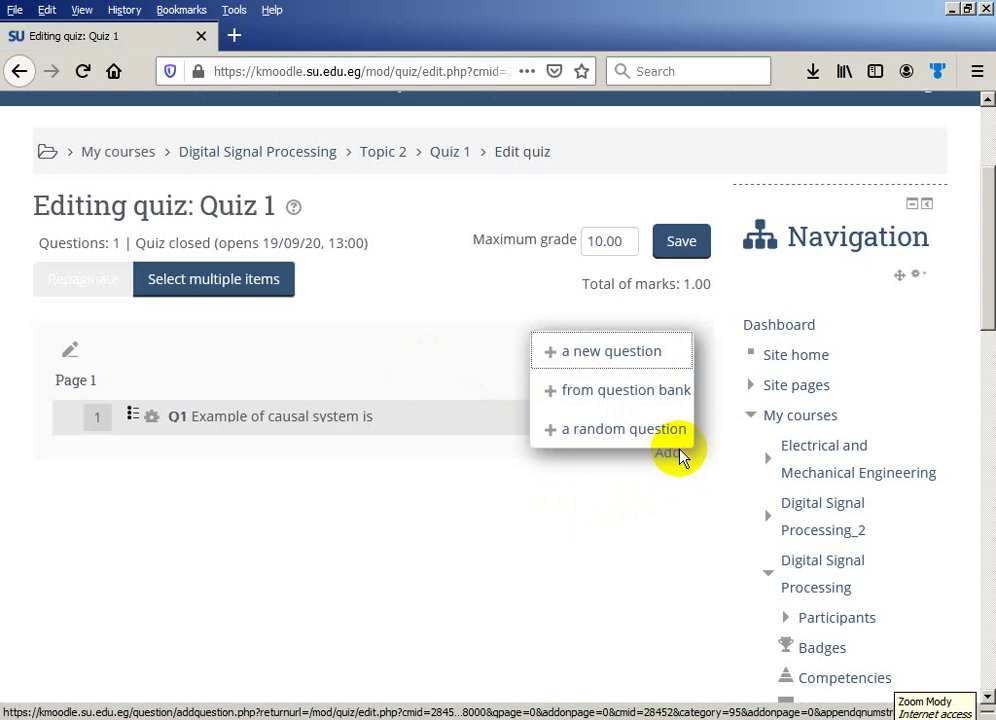
{"action": "left_click", "coordinate": [609, 369]}
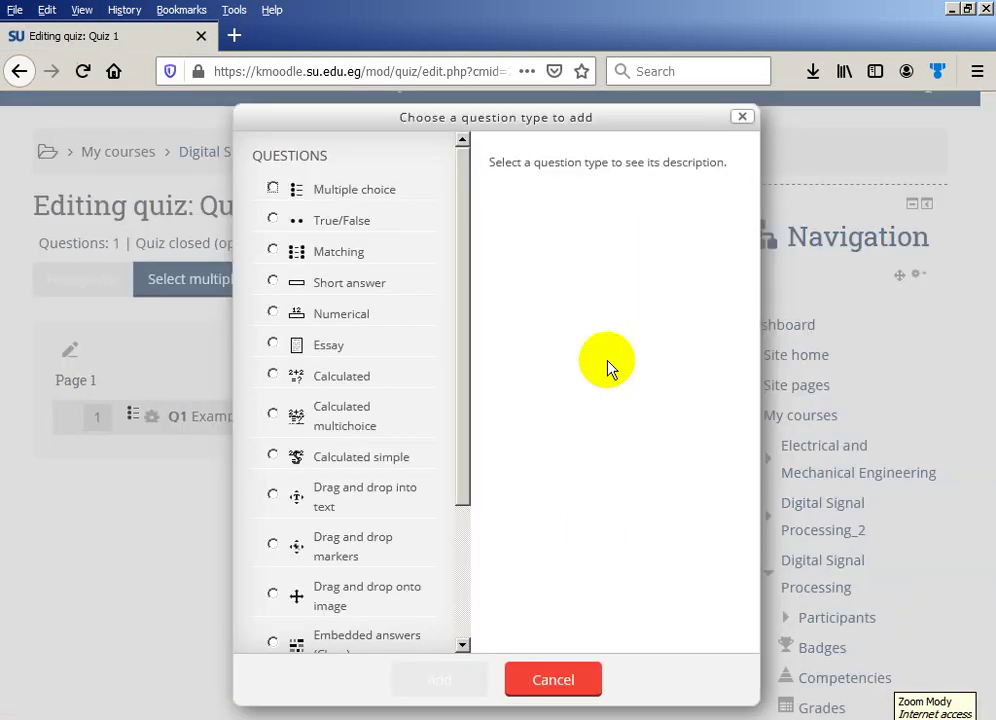
{"action": "left_click", "coordinate": [270, 222]}
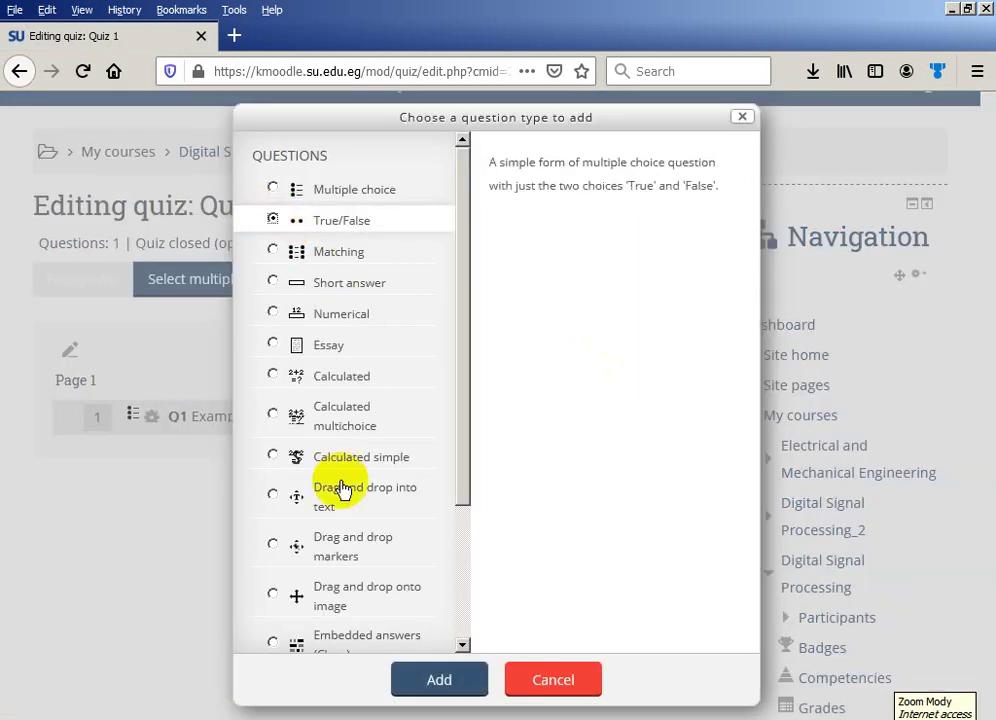
{"action": "left_click", "coordinate": [439, 680]}
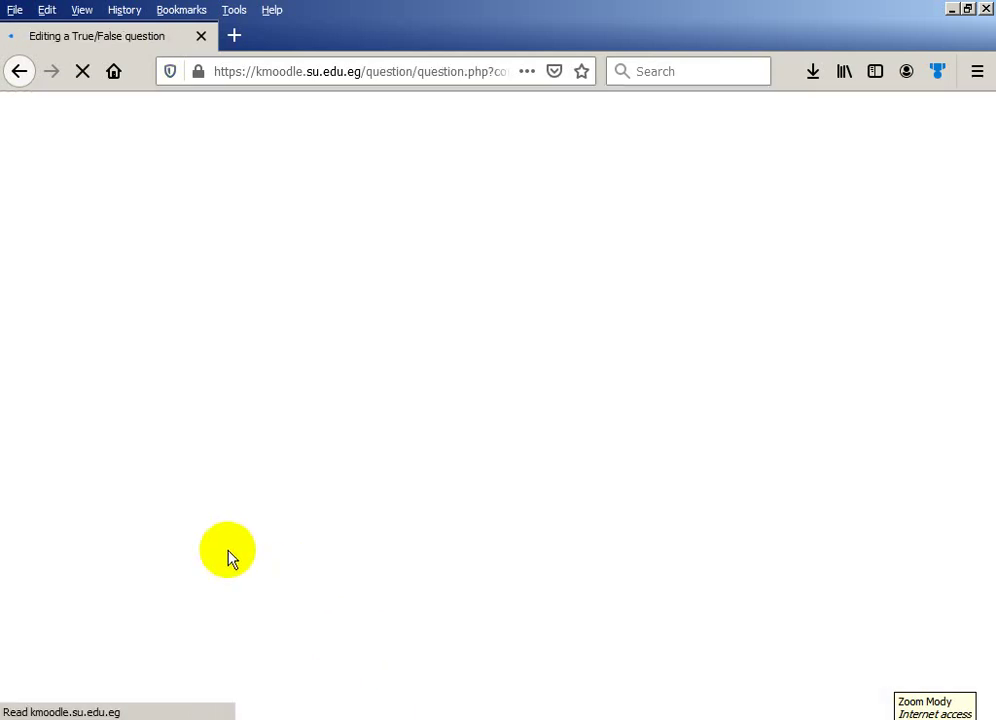
Step: Name the True/False question Q2
{"action": "scroll", "coordinate": [63, 378], "scroll_direction": "down", "scroll_amount": 3}
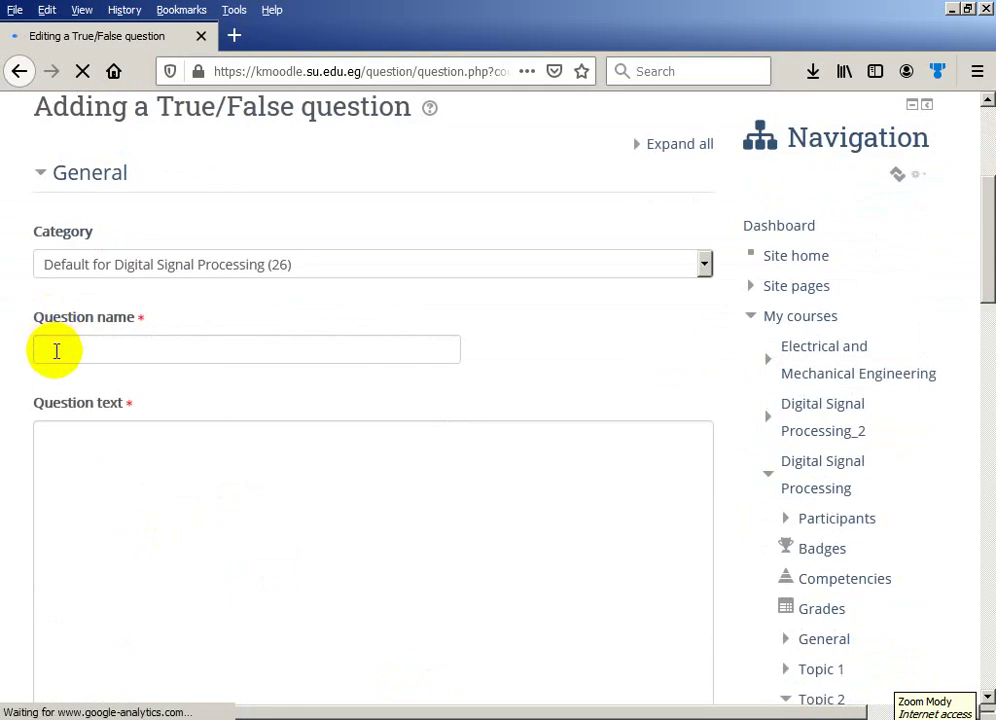
{"action": "left_click", "coordinate": [56, 350]}
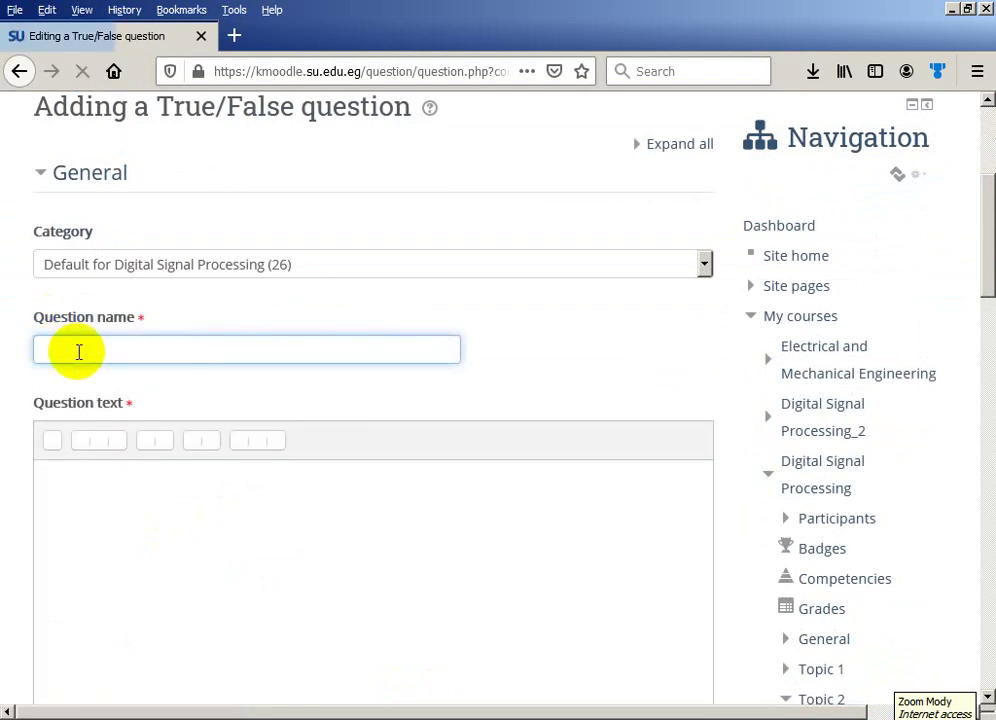
{"action": "type", "text": "Q"}
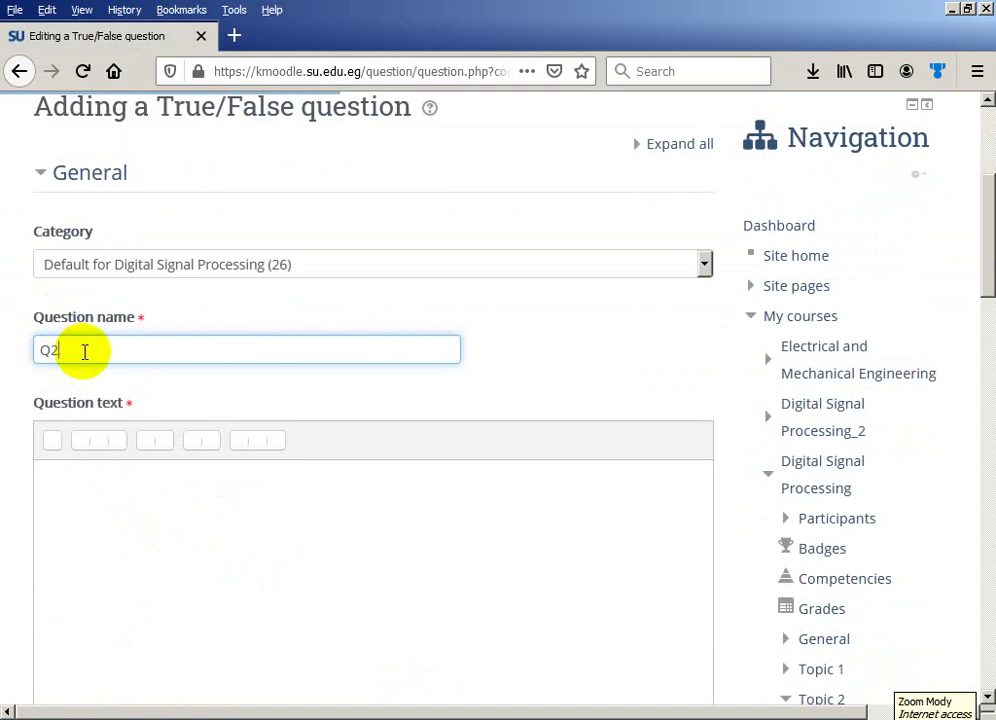
{"action": "type", "text": "2"}
Step: Copy the expression of item 6 from the Quiz2 Word document into Q2's question text and complete it as "sin (t) δ ( t ) = 1"
{"action": "scroll", "coordinate": [90, 390], "scroll_direction": "down", "scroll_amount": 2}
{"action": "left_click", "coordinate": [47, 375]}
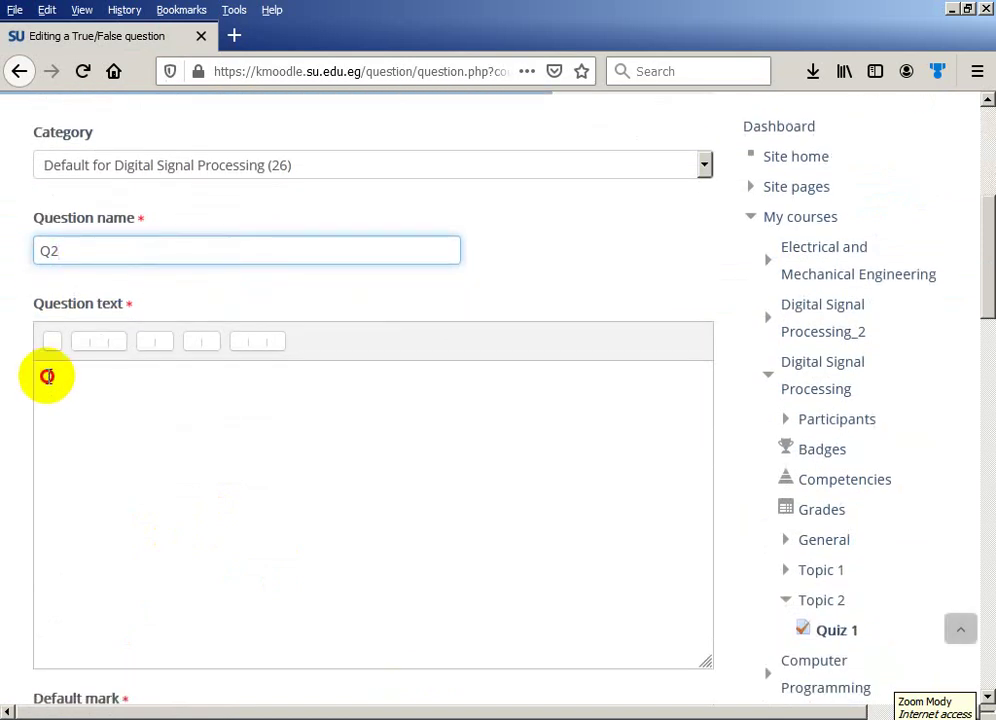
{"action": "key", "text": "alt+Tab"}
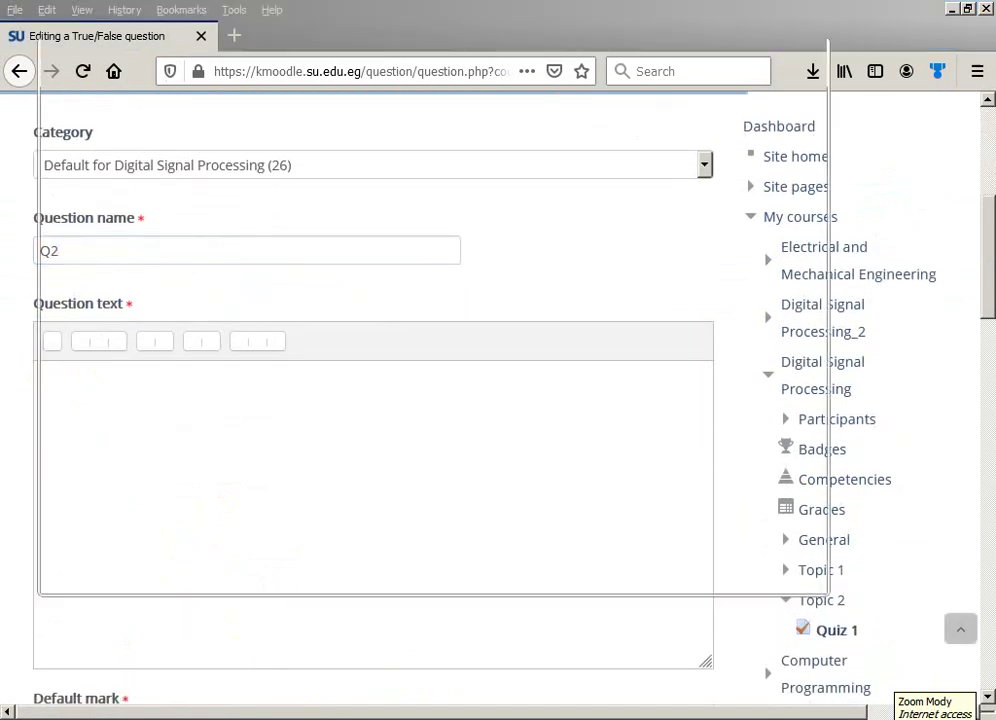
{"action": "scroll", "coordinate": [222, 525], "scroll_direction": "down", "scroll_amount": 3}
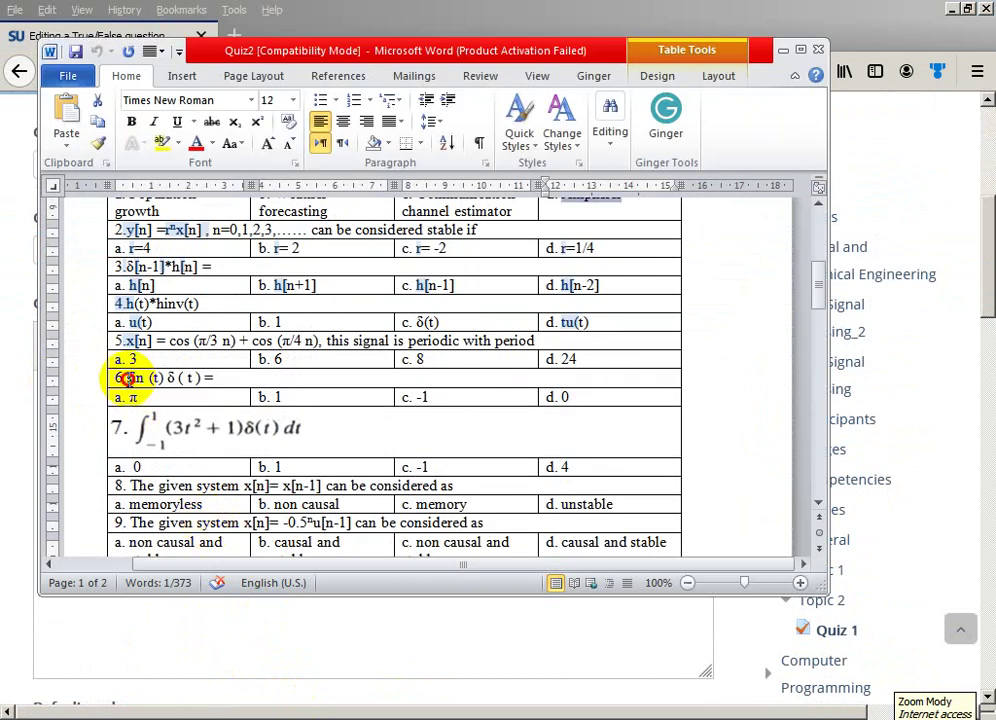
{"action": "left_click_drag", "start_coordinate": [126, 378], "coordinate": [207, 383]}
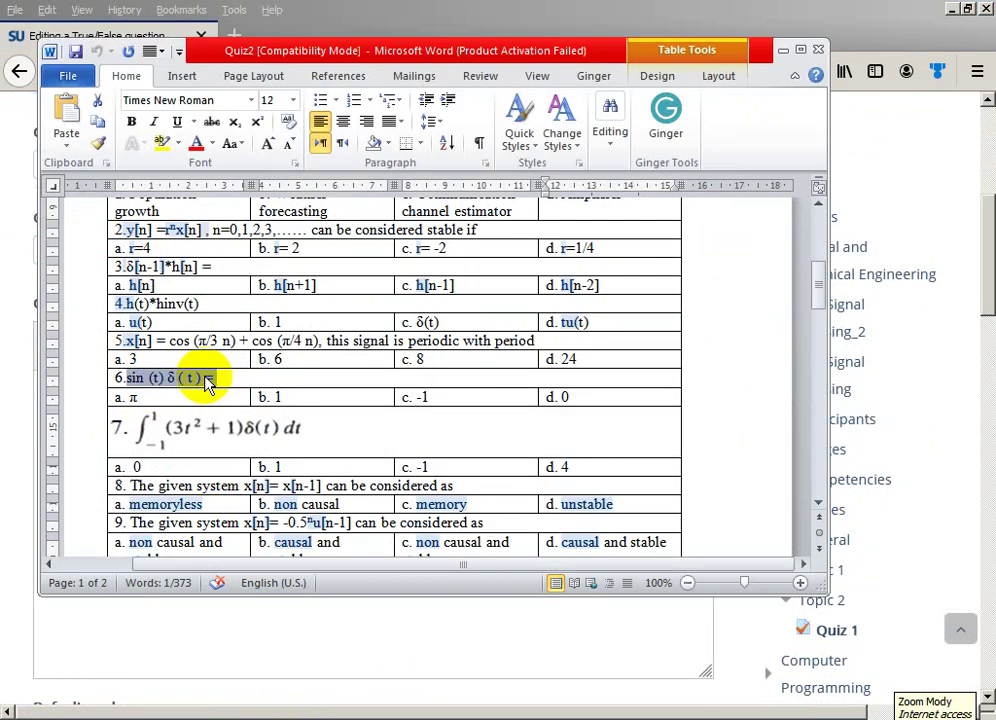
{"action": "right_click", "coordinate": [206, 383]}
{"action": "key", "text": "Escape"}
{"action": "right_click", "coordinate": [206, 383]}
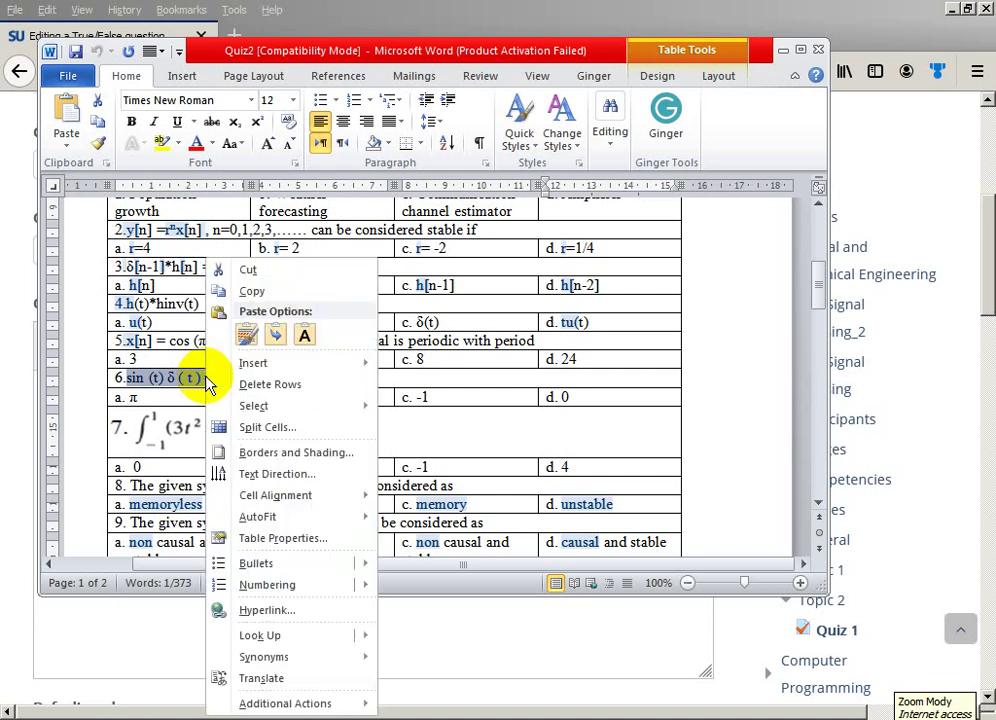
{"action": "left_click", "coordinate": [224, 294]}
{"action": "right_click", "coordinate": [205, 386]}
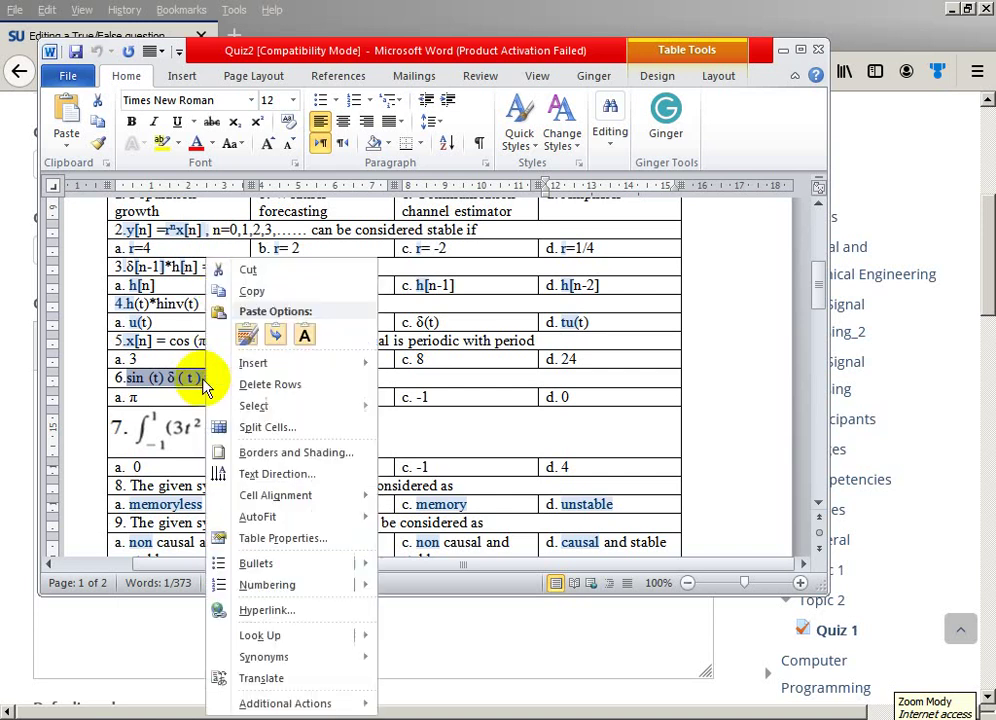
{"action": "left_click", "coordinate": [233, 292]}
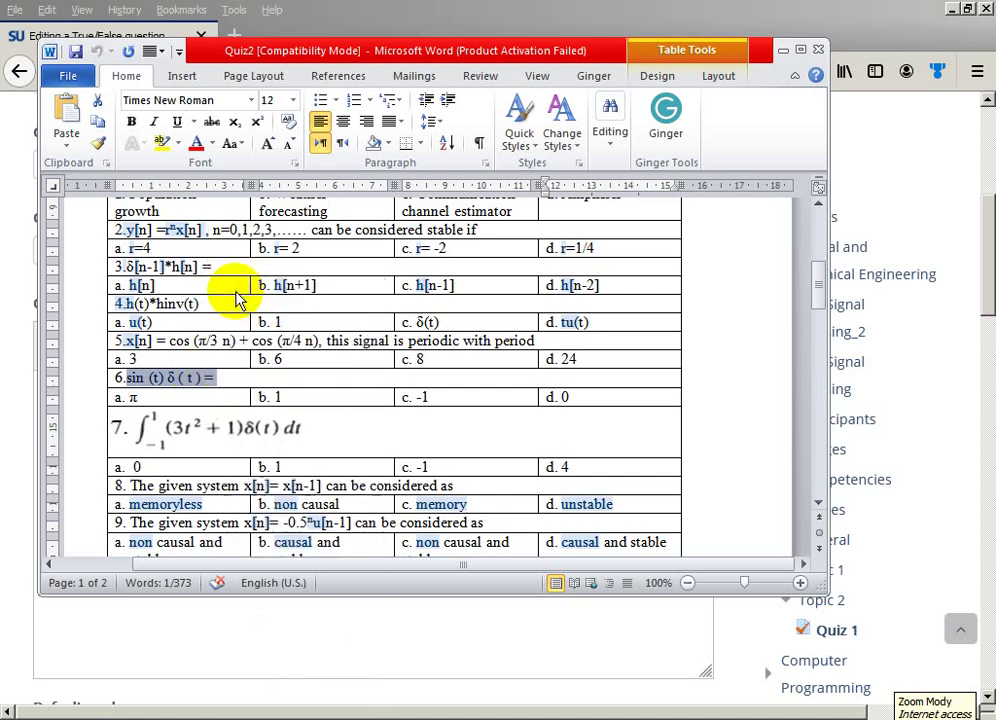
{"action": "right_click", "coordinate": [206, 388]}
{"action": "left_click", "coordinate": [234, 294]}
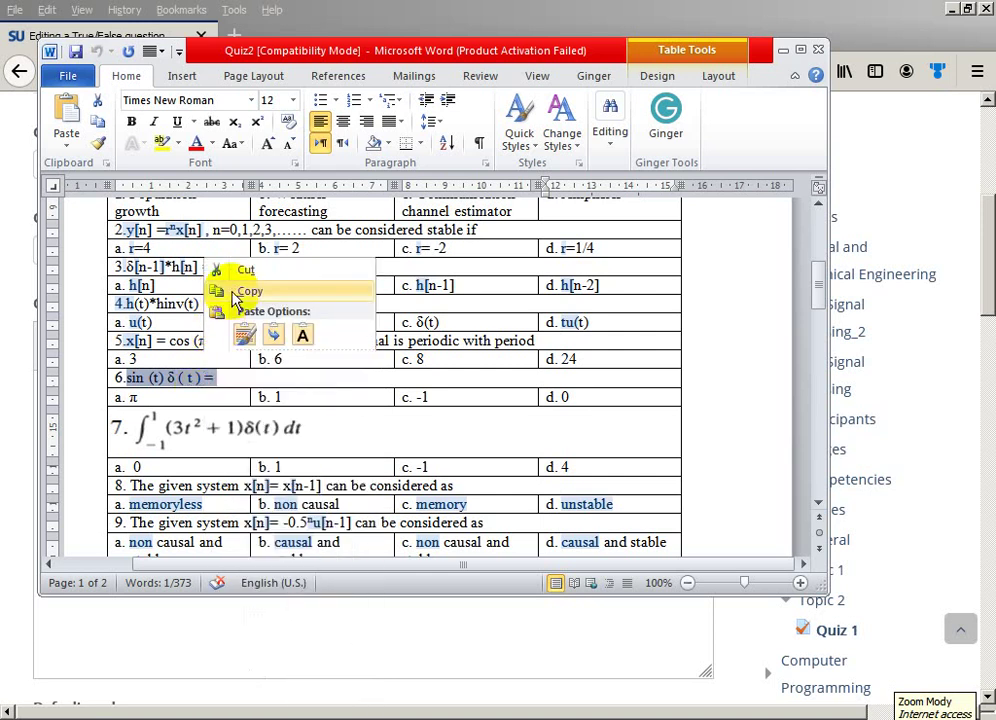
{"action": "left_click", "coordinate": [220, 578]}
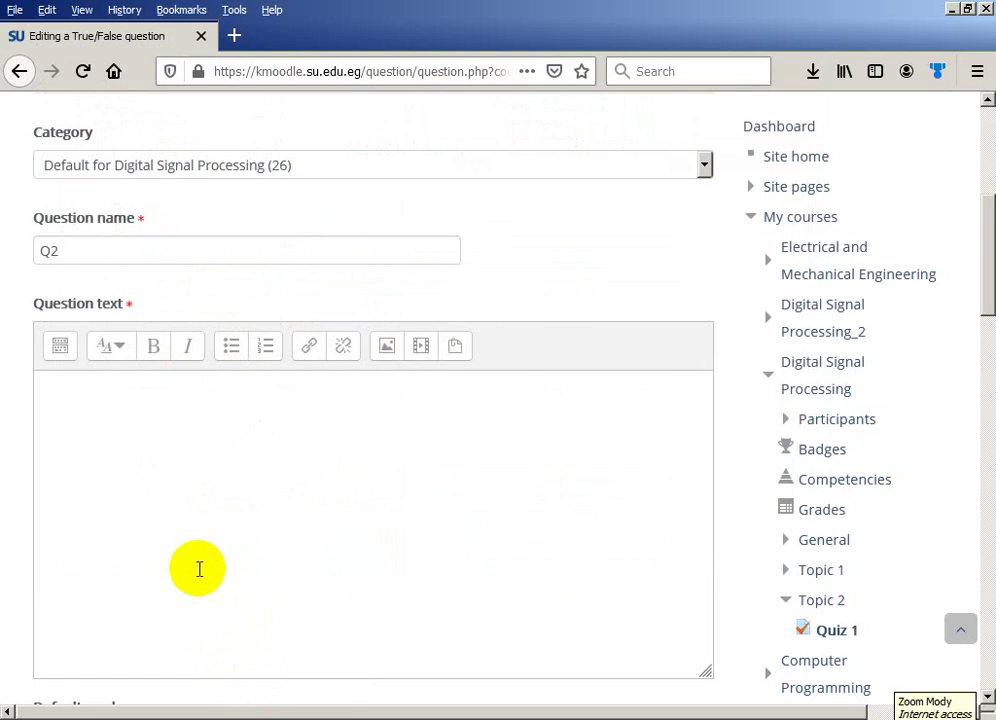
{"action": "key", "text": "ctrl+v"}
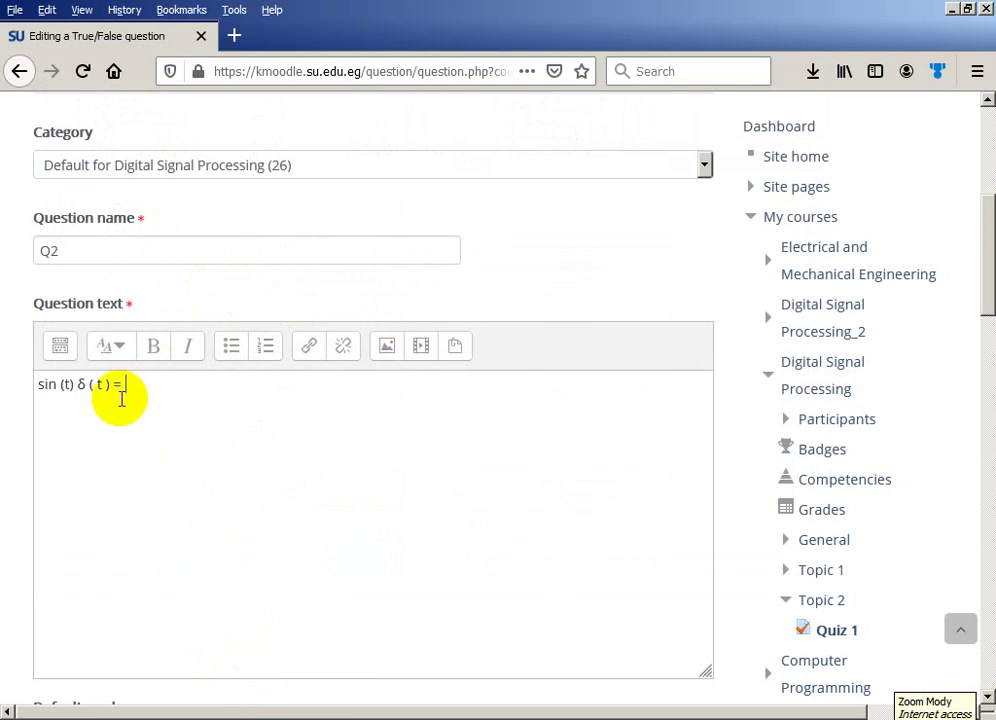
Step: Keep False as the correct answer of question Q2 and save the changes while continuing to edit it
{"action": "scroll", "coordinate": [285, 420], "scroll_direction": "down", "scroll_amount": 3}
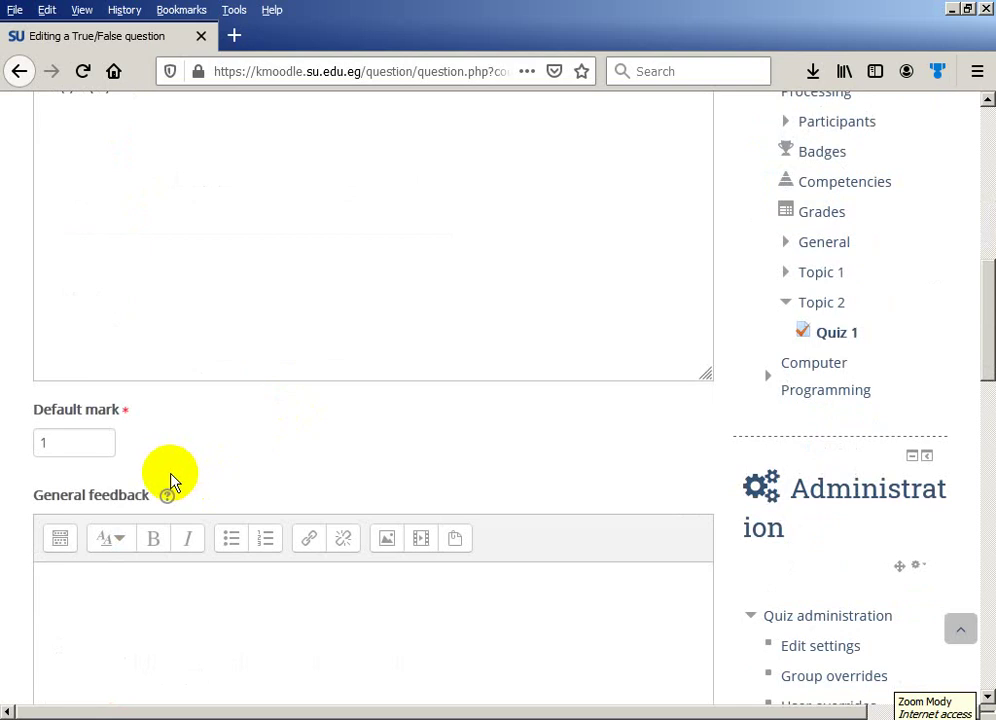
{"action": "scroll", "coordinate": [170, 478], "scroll_direction": "down", "scroll_amount": 4}
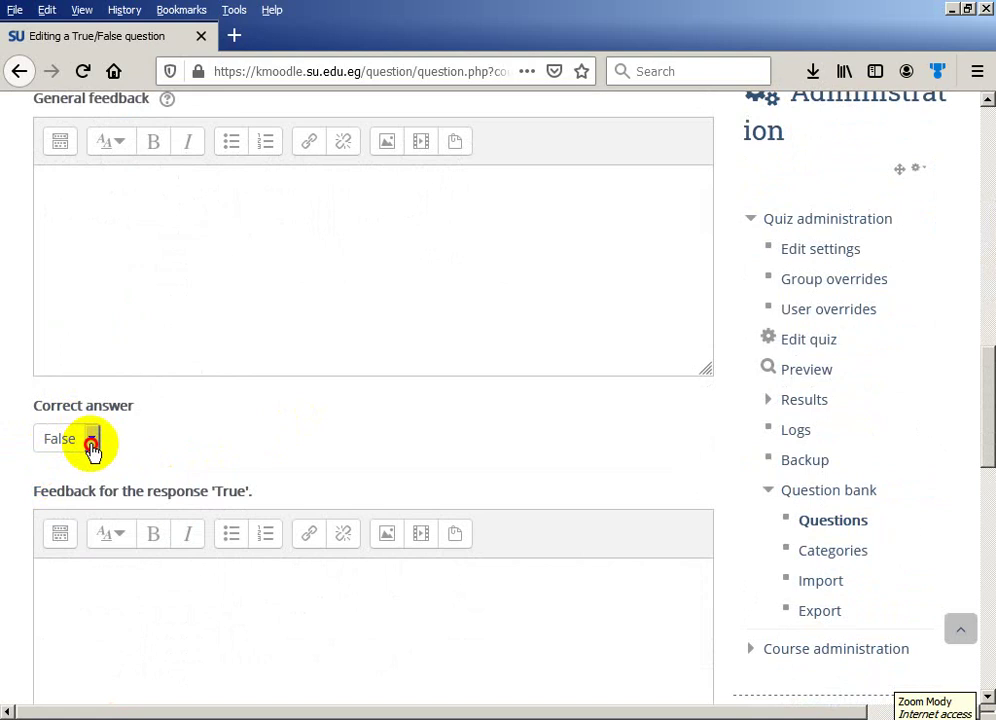
{"action": "left_click", "coordinate": [89, 446]}
{"action": "left_click", "coordinate": [89, 446]}
{"action": "scroll", "coordinate": [229, 411], "scroll_direction": "down", "scroll_amount": 7}
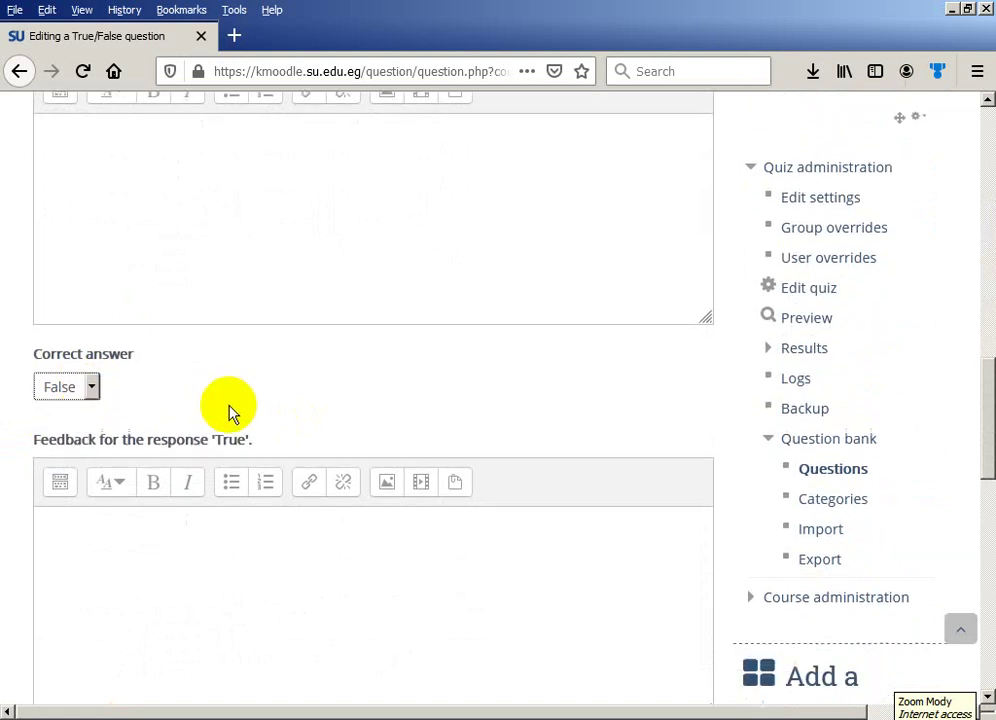
{"action": "scroll", "coordinate": [229, 411], "scroll_direction": "down", "scroll_amount": 1}
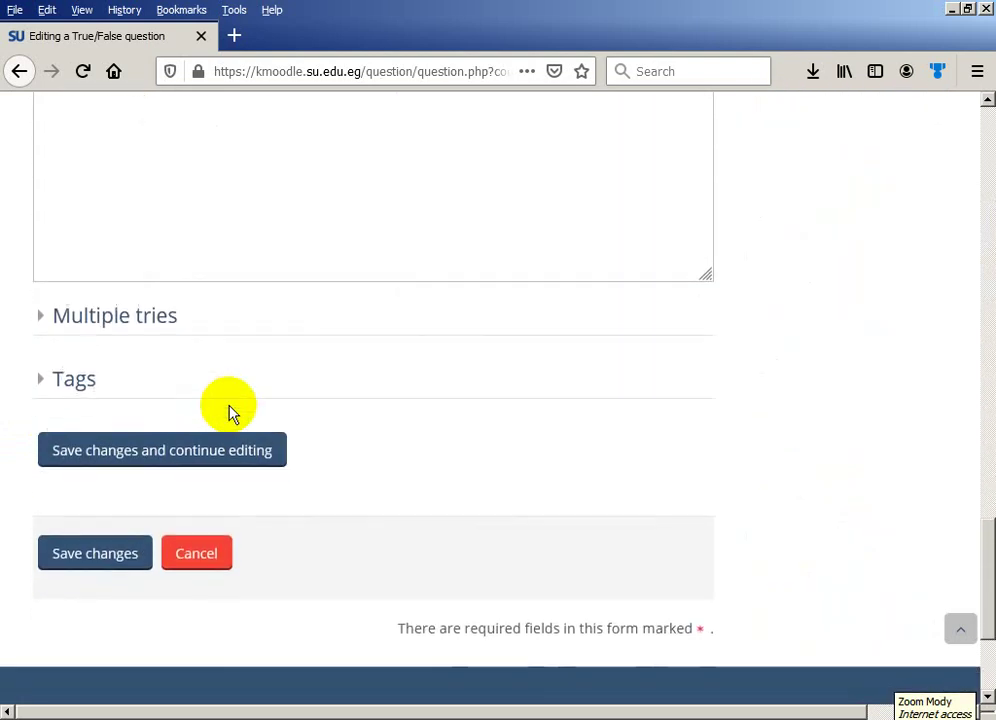
{"action": "left_click", "coordinate": [153, 458]}
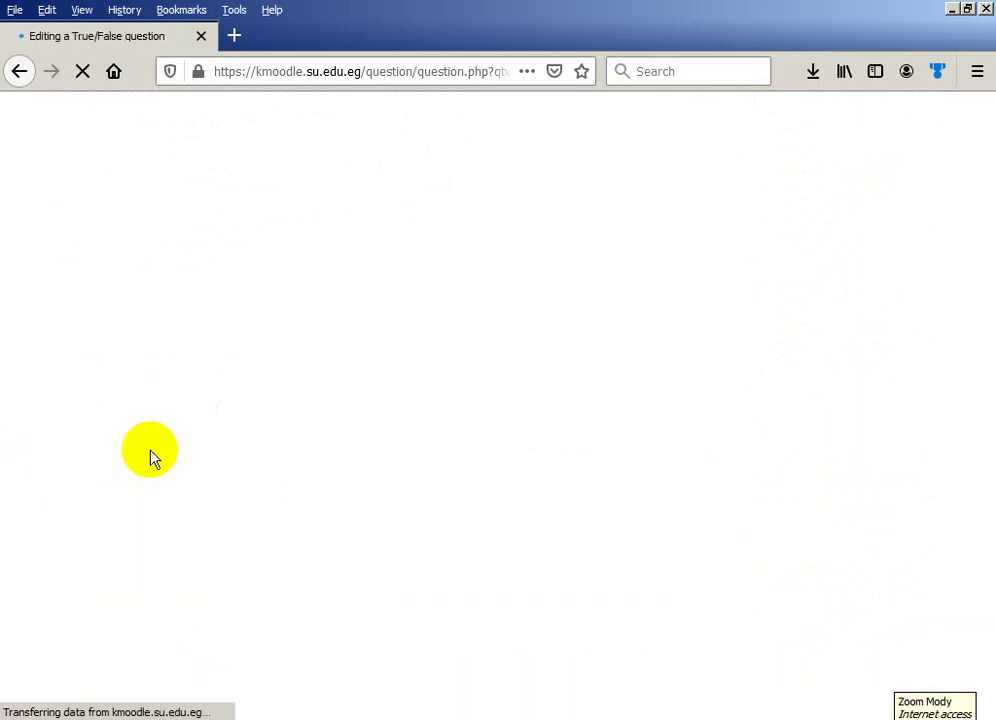
Step: Preview question Q2, submit "False" as the answer, and close the preview
{"action": "scroll", "coordinate": [149, 455], "scroll_direction": "down", "scroll_amount": 3}
{"action": "scroll", "coordinate": [150, 456], "scroll_direction": "down", "scroll_amount": 9}
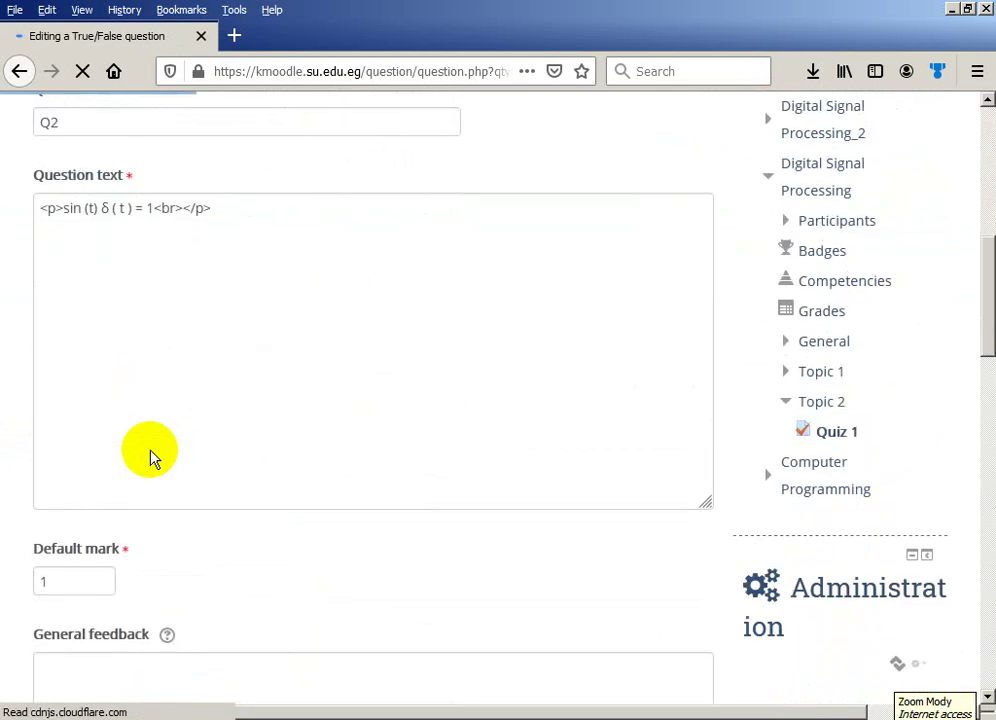
{"action": "scroll", "coordinate": [150, 450], "scroll_direction": "down", "scroll_amount": 8}
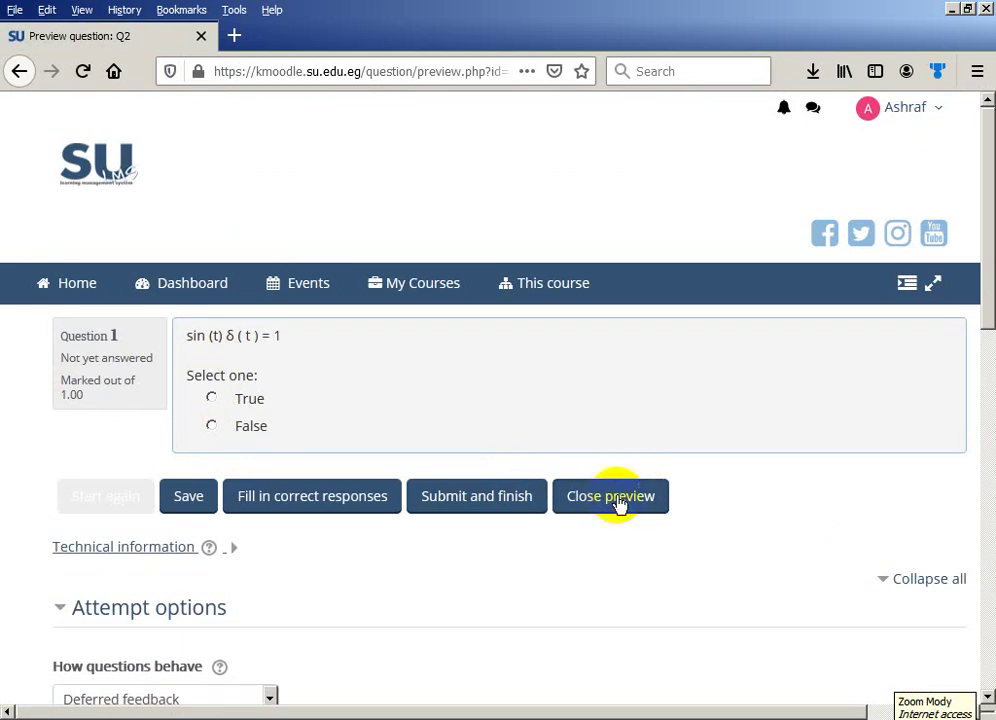
{"action": "left_click", "coordinate": [617, 506]}
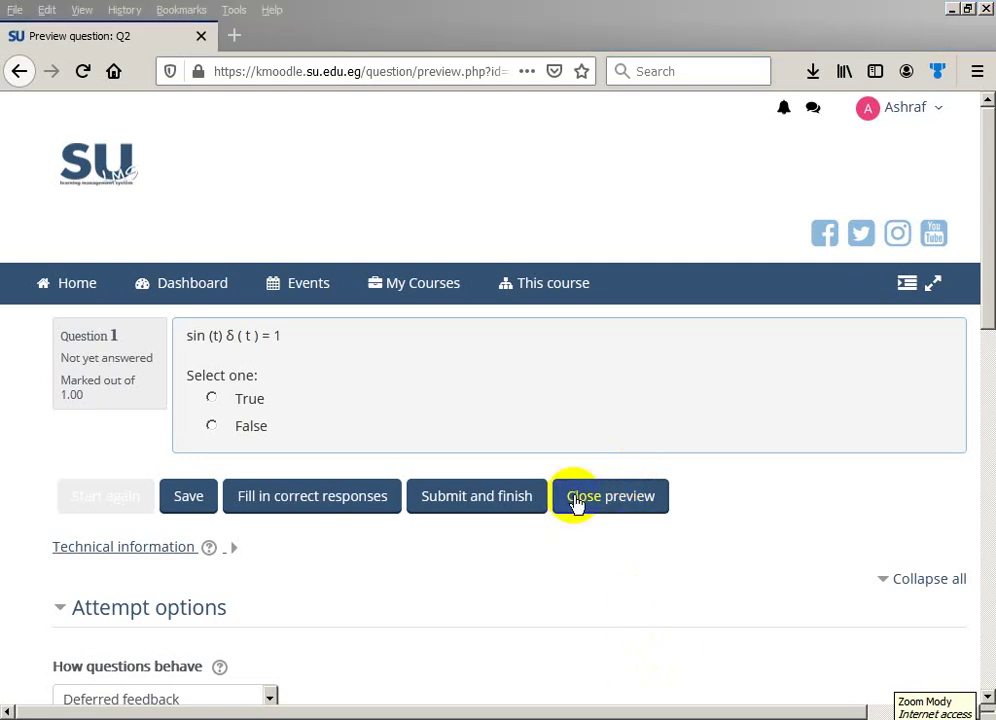
{"action": "left_click", "coordinate": [213, 427]}
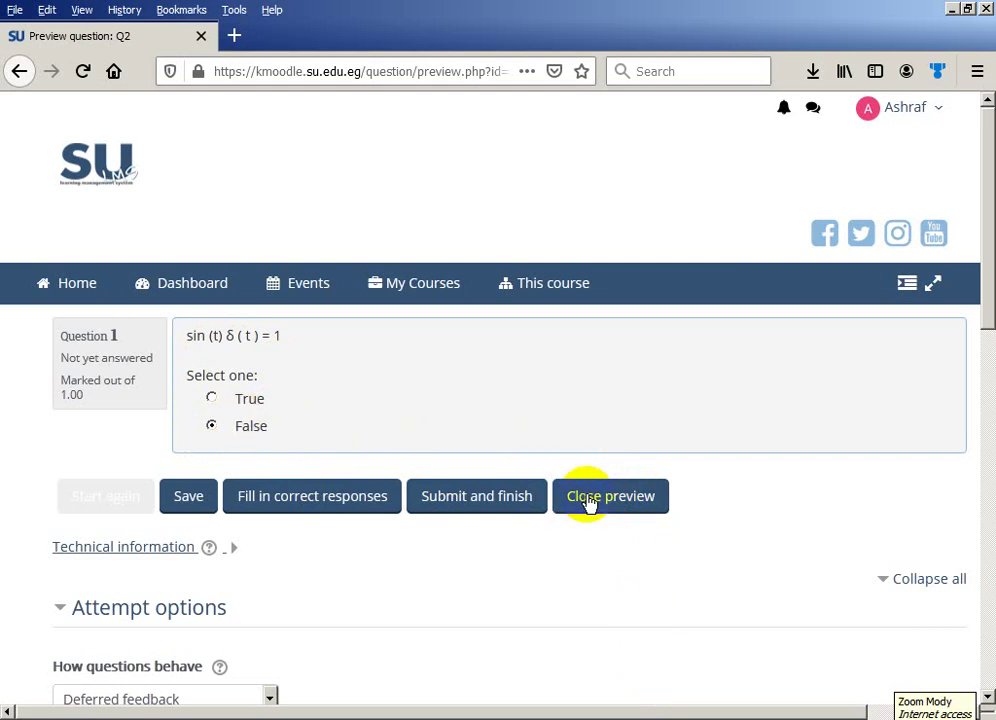
{"action": "left_click", "coordinate": [490, 508]}
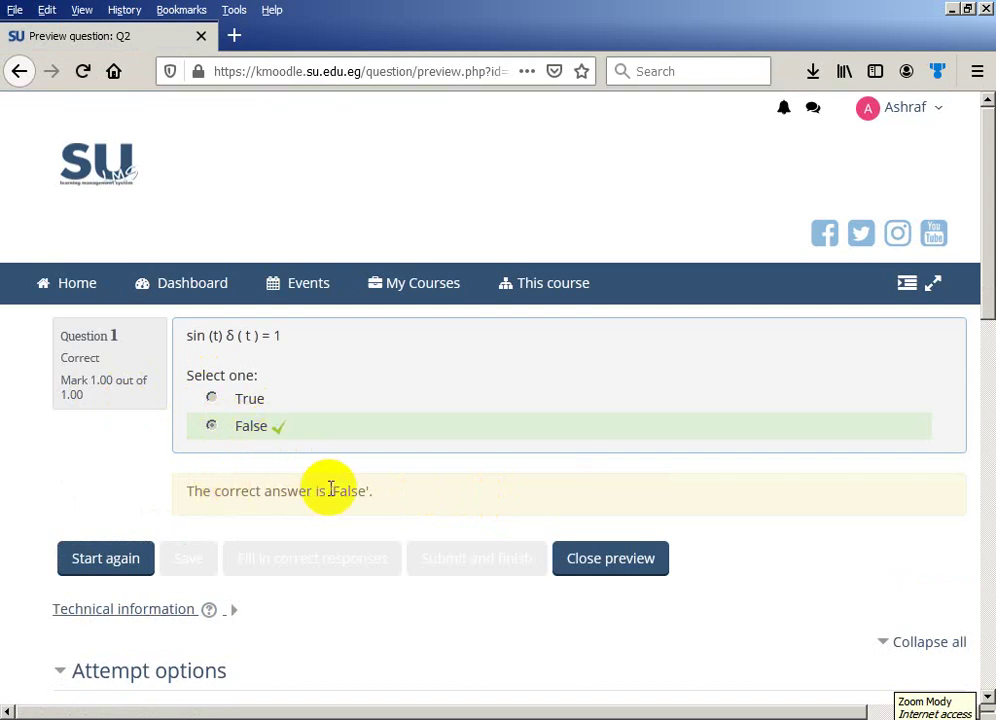
{"action": "left_click", "coordinate": [603, 565]}
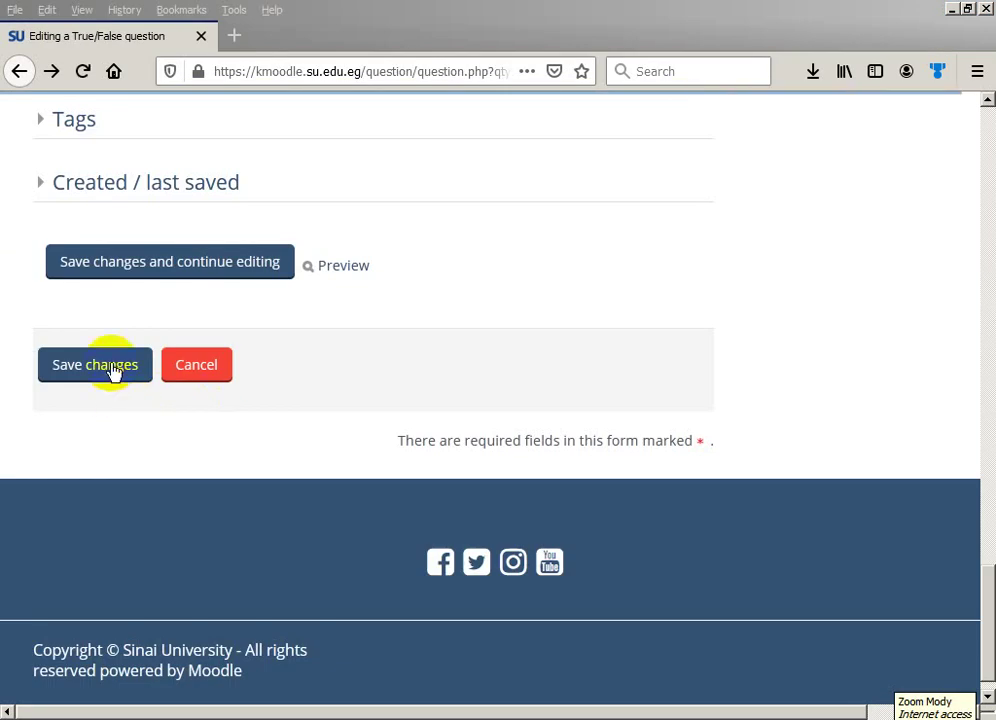
Step: Save question Q2 and return to the Quiz 1 editing page
{"action": "left_click", "coordinate": [113, 370]}
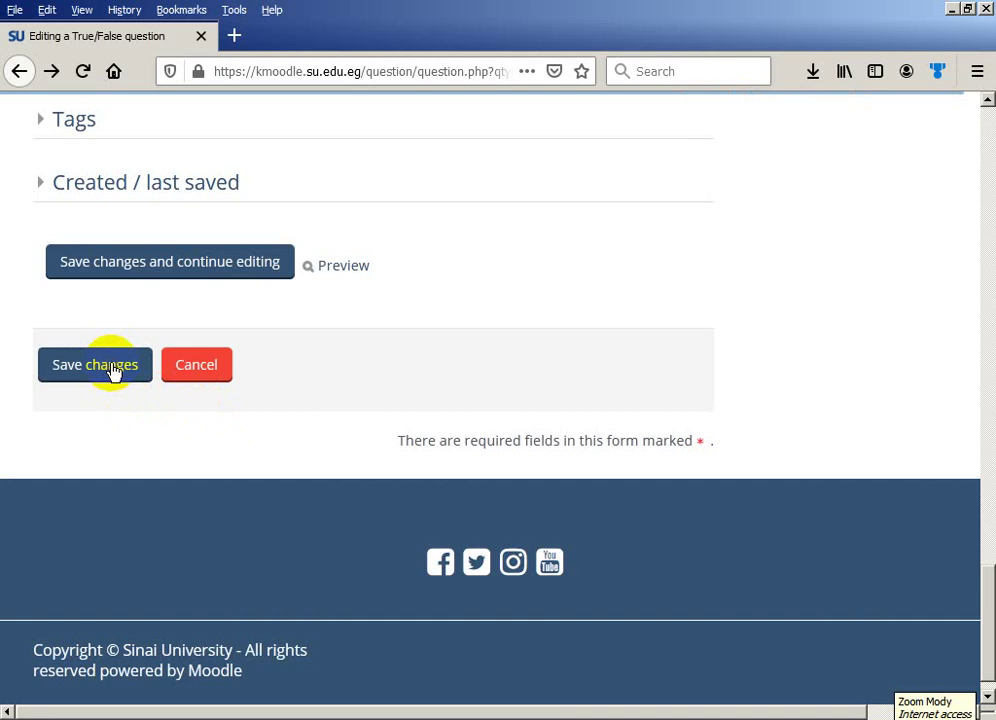
{"action": "left_click", "coordinate": [113, 368]}
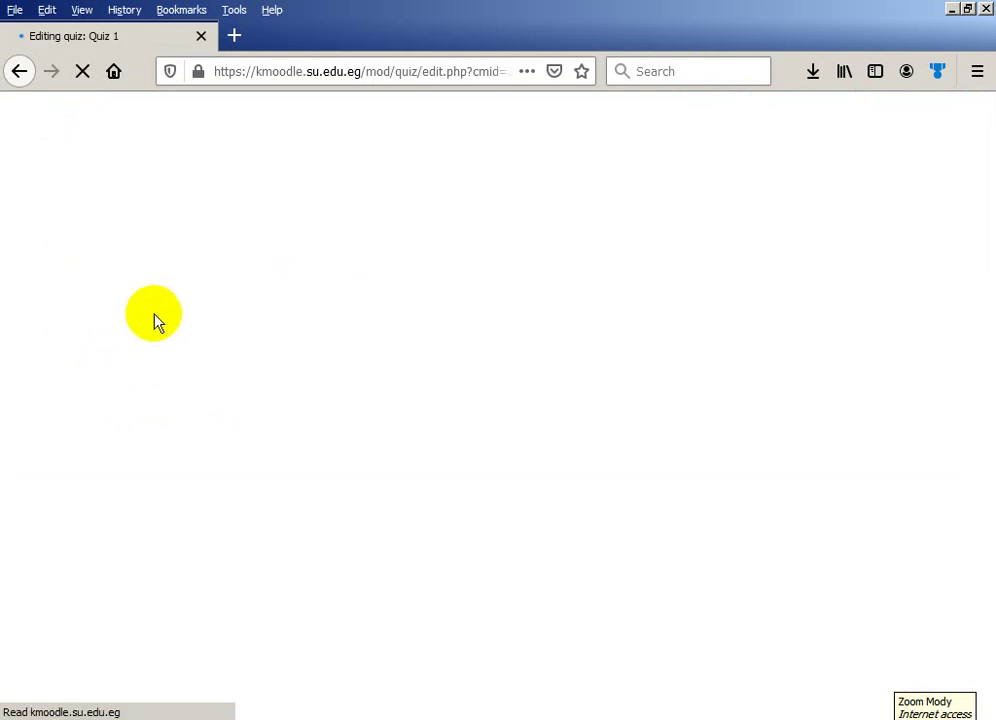
{"action": "scroll", "coordinate": [152, 327], "scroll_direction": "down", "scroll_amount": 2}
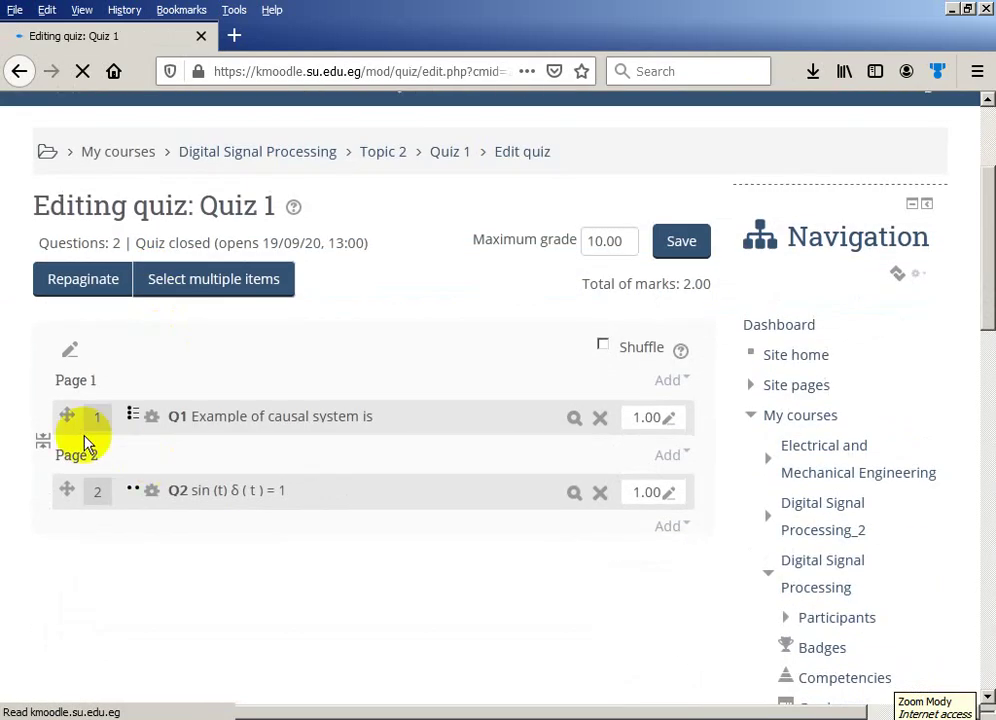
{"action": "left_click", "coordinate": [640, 492]}
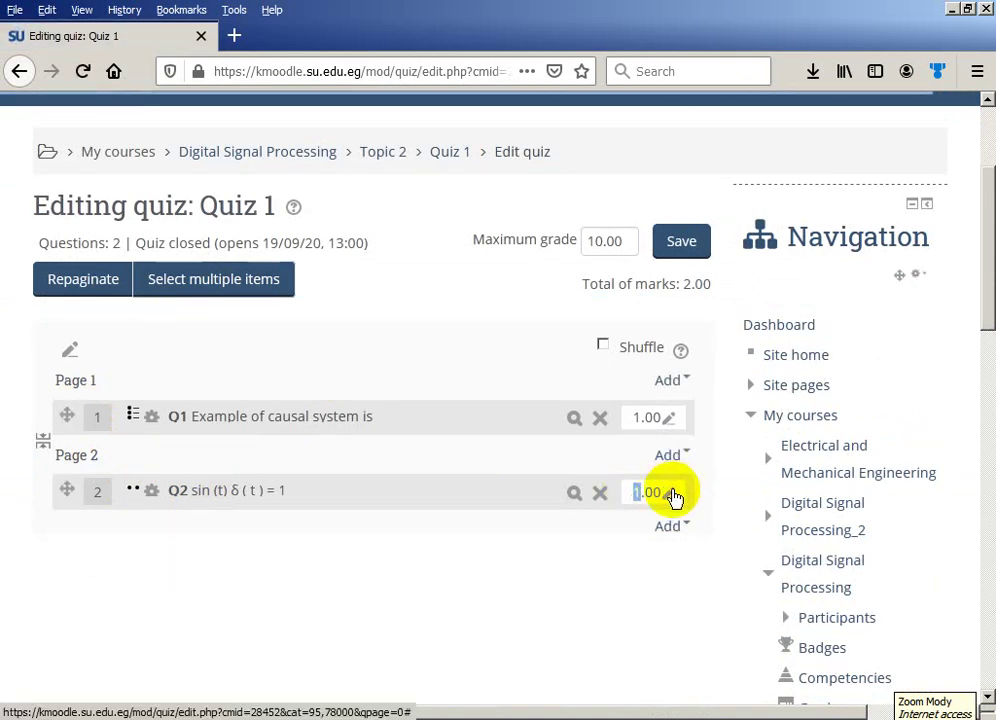
{"action": "left_click", "coordinate": [673, 494]}
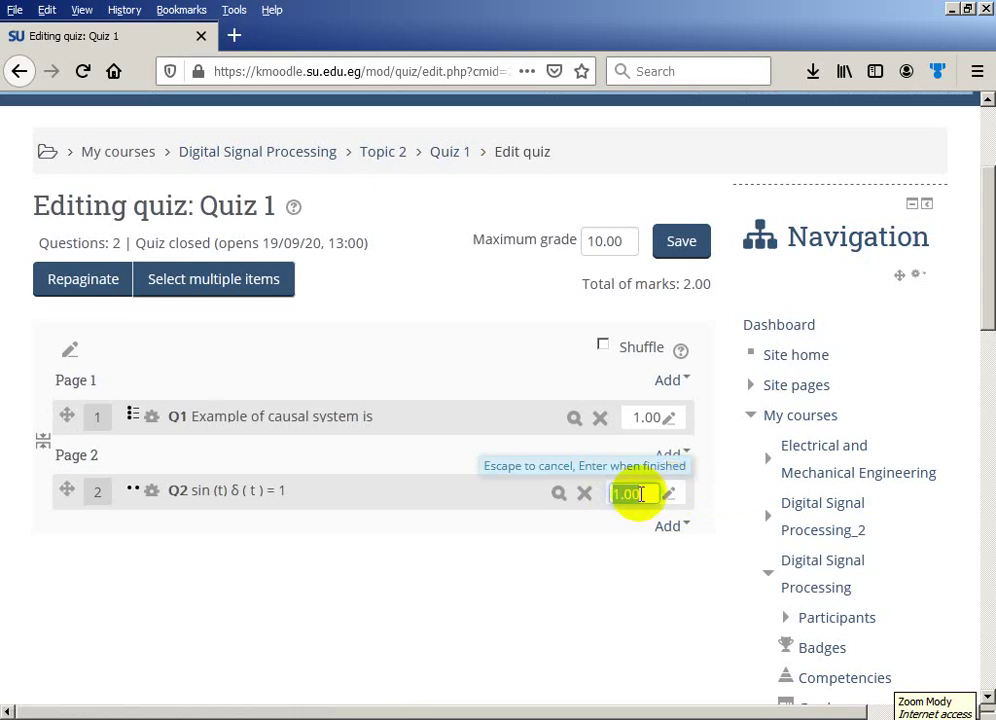
{"action": "type", "text": "2"}
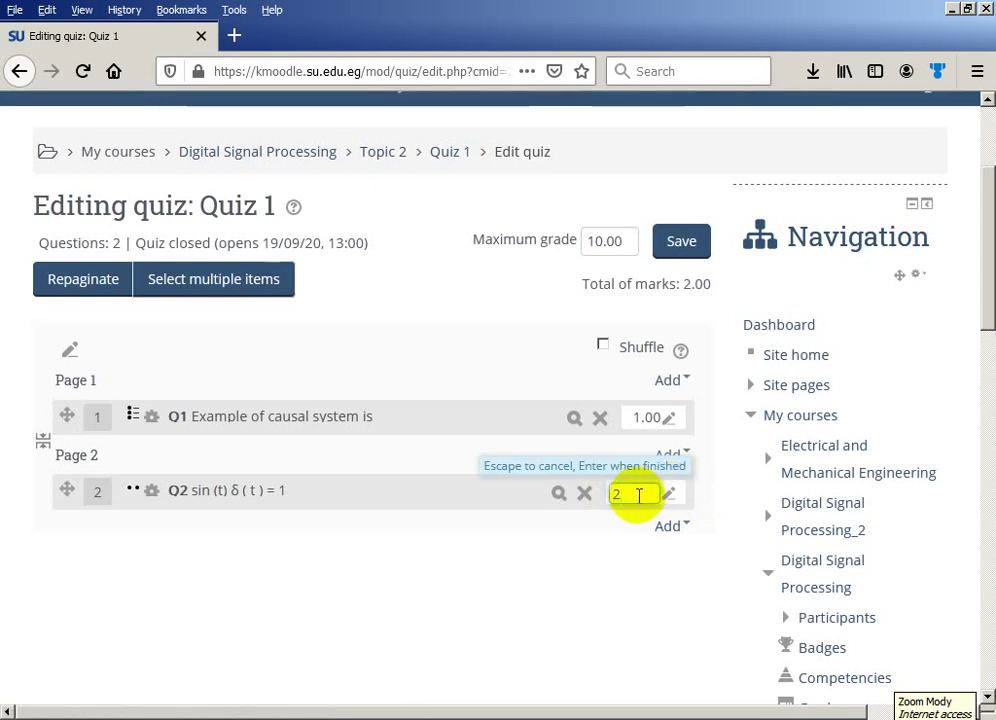
{"action": "key", "text": "Escape"}
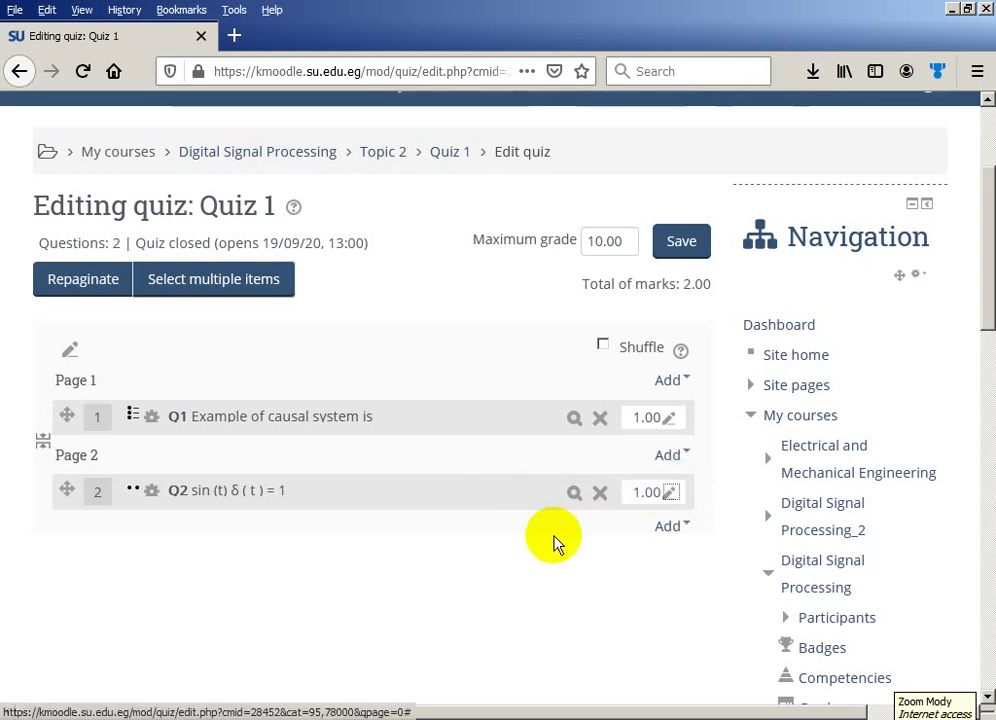
Step: Set the maximum mark of question Q2 to 2
{"action": "left_click", "coordinate": [637, 493]}
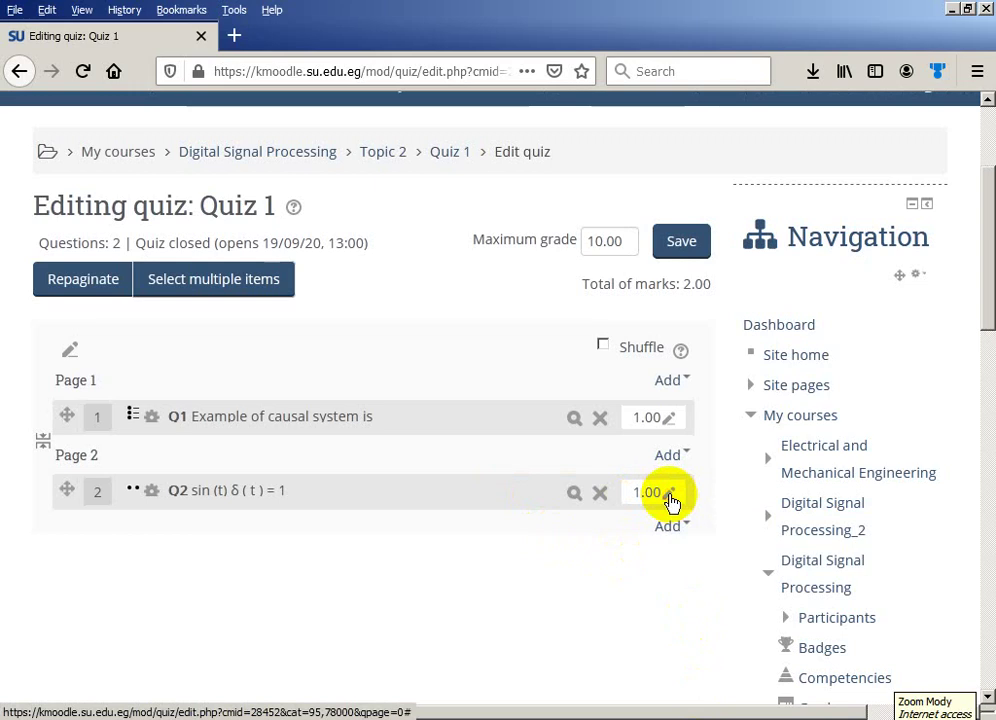
{"action": "left_click", "coordinate": [670, 495]}
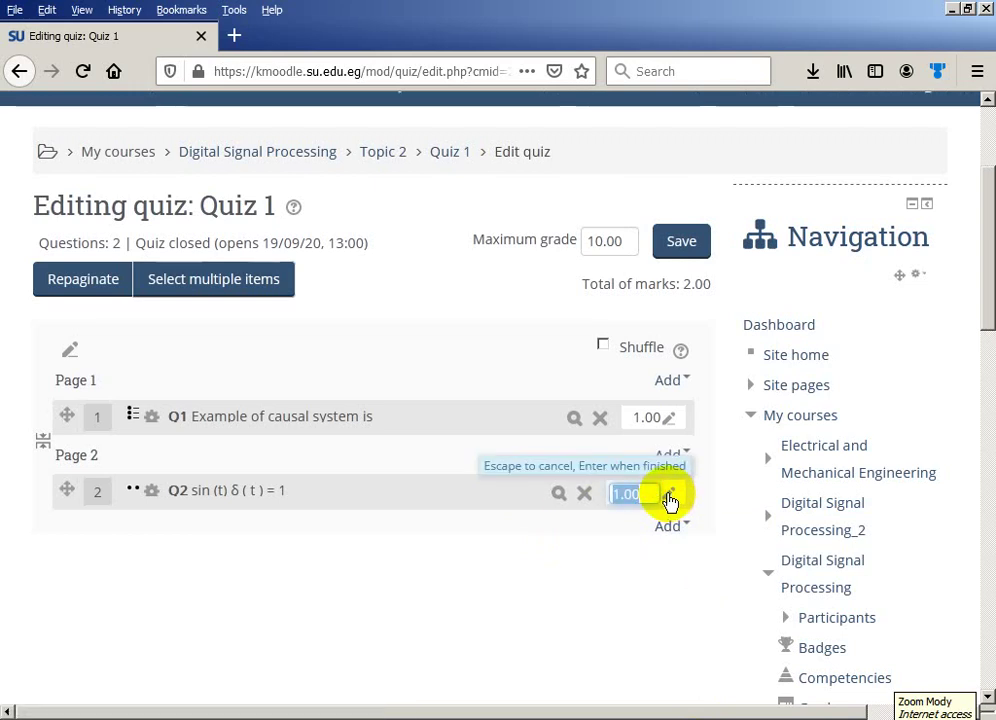
{"action": "type", "text": "2"}
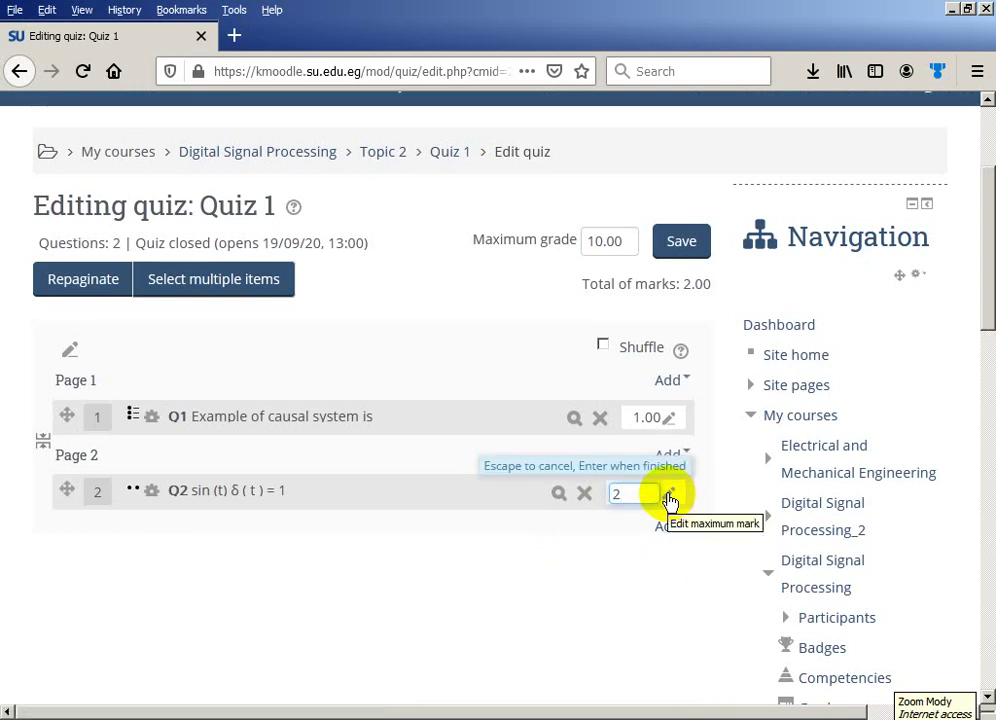
{"action": "key", "text": "Return"}
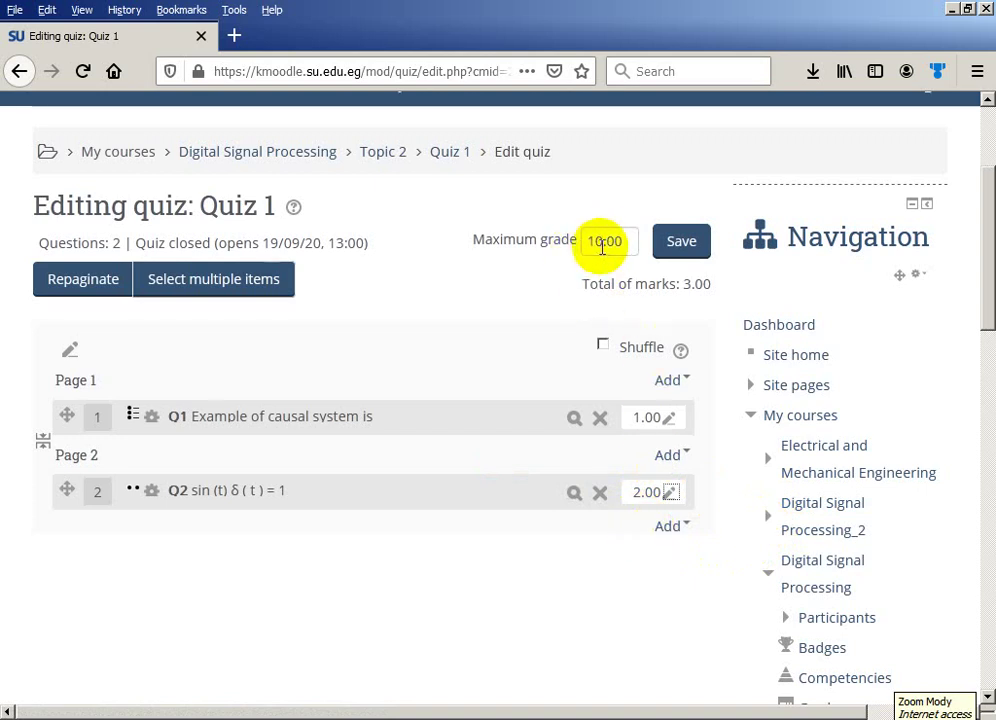
Step: Add a new Essay question at the end of Quiz 1, after question Q2
{"action": "left_click", "coordinate": [668, 530]}
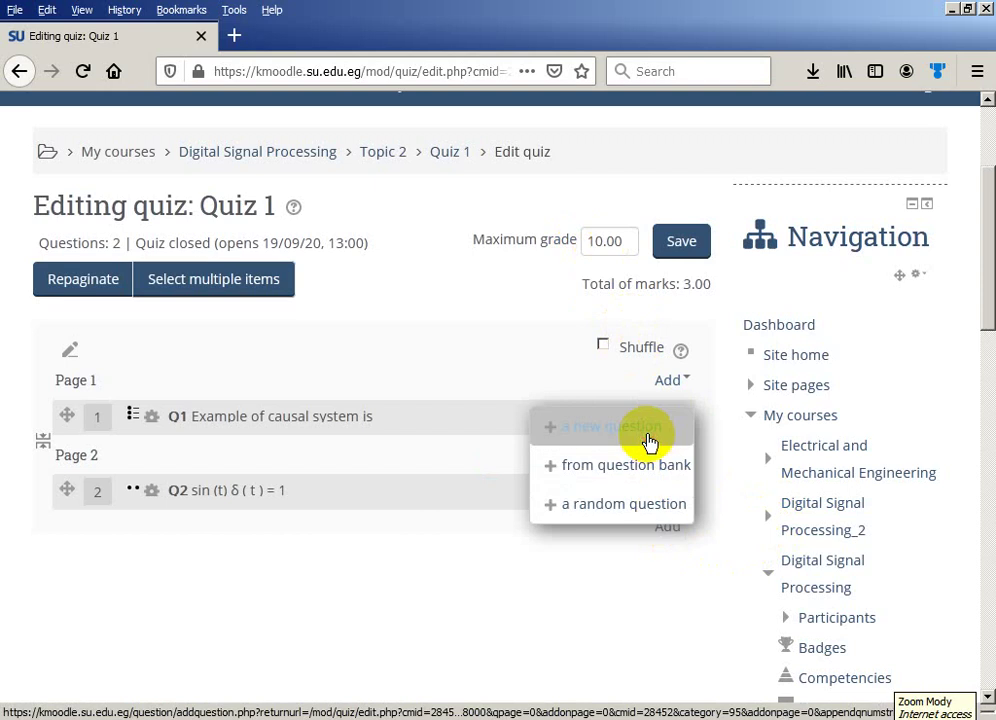
{"action": "left_click", "coordinate": [648, 441]}
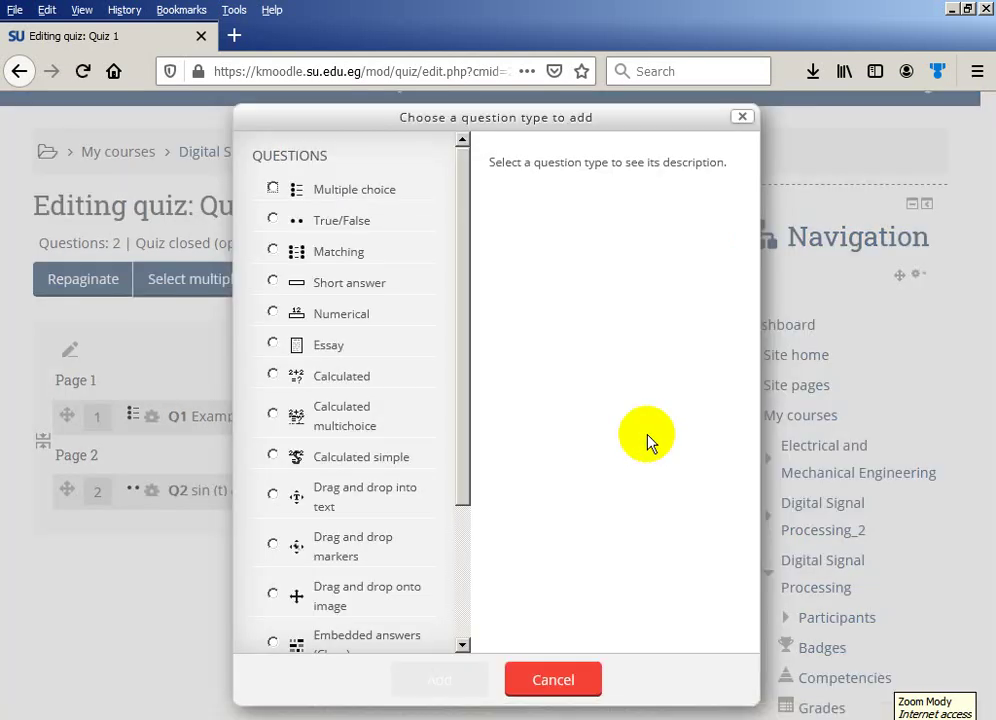
{"action": "left_click", "coordinate": [274, 347]}
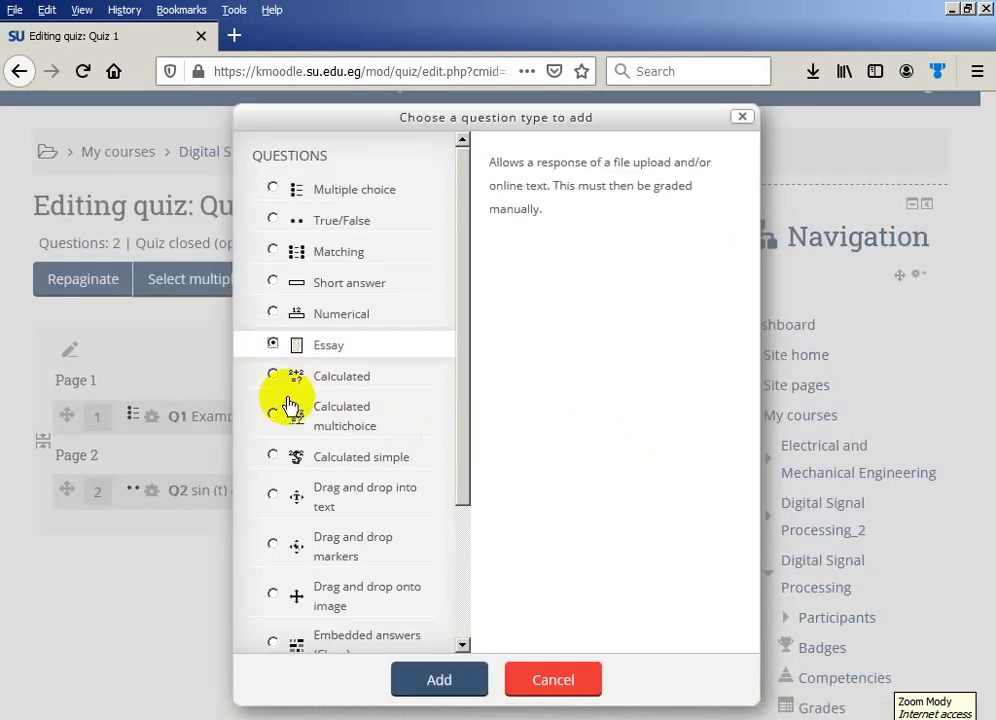
{"action": "left_click", "coordinate": [443, 680]}
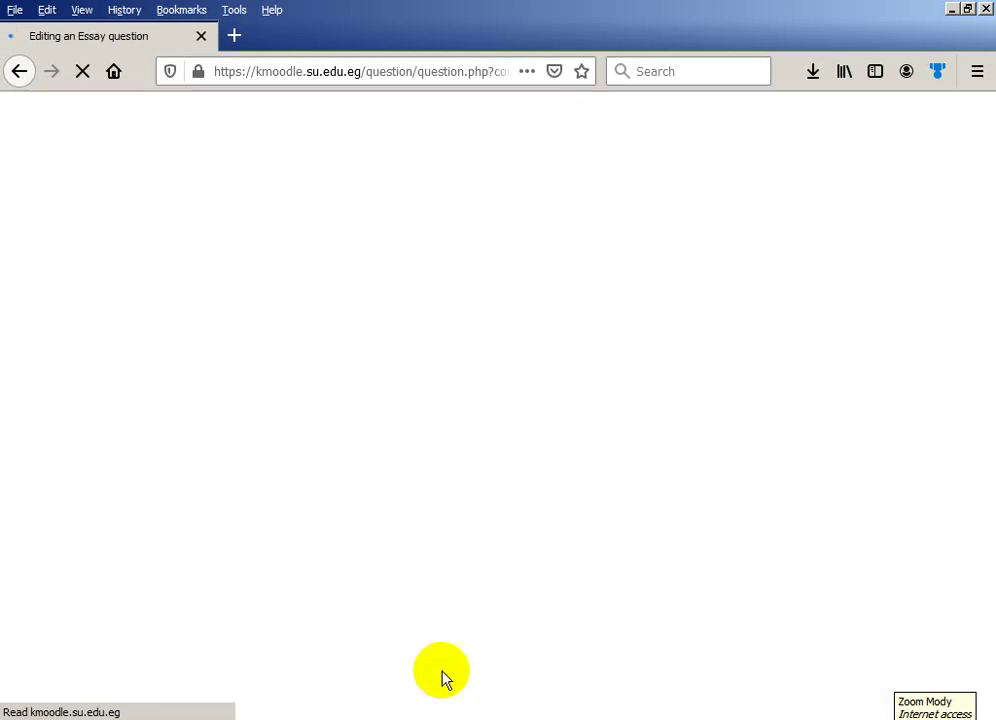
Step: Name the new Essay question Q3
{"action": "scroll", "coordinate": [344, 522], "scroll_direction": "down", "scroll_amount": 3}
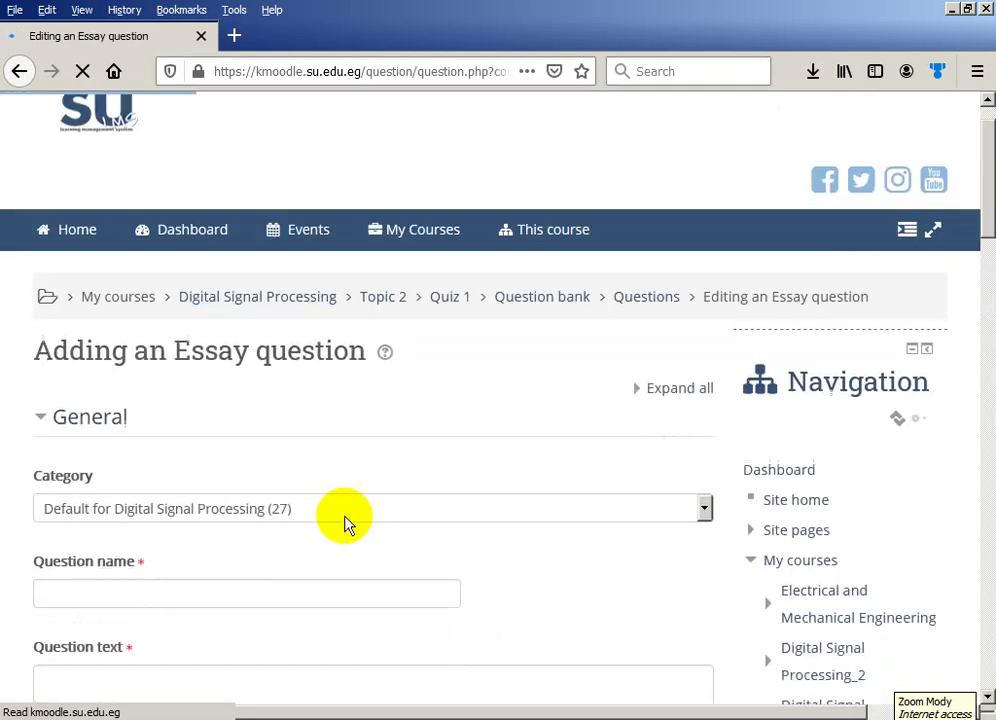
{"action": "left_click", "coordinate": [140, 351]}
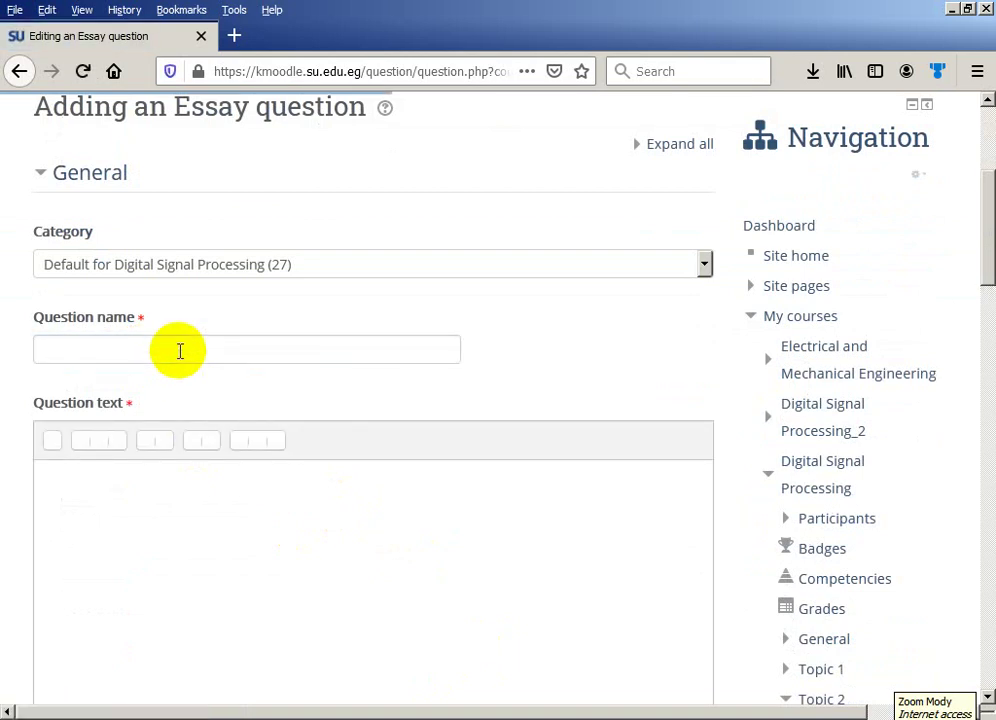
{"action": "left_click", "coordinate": [180, 351]}
{"action": "type", "text": "Q3"}
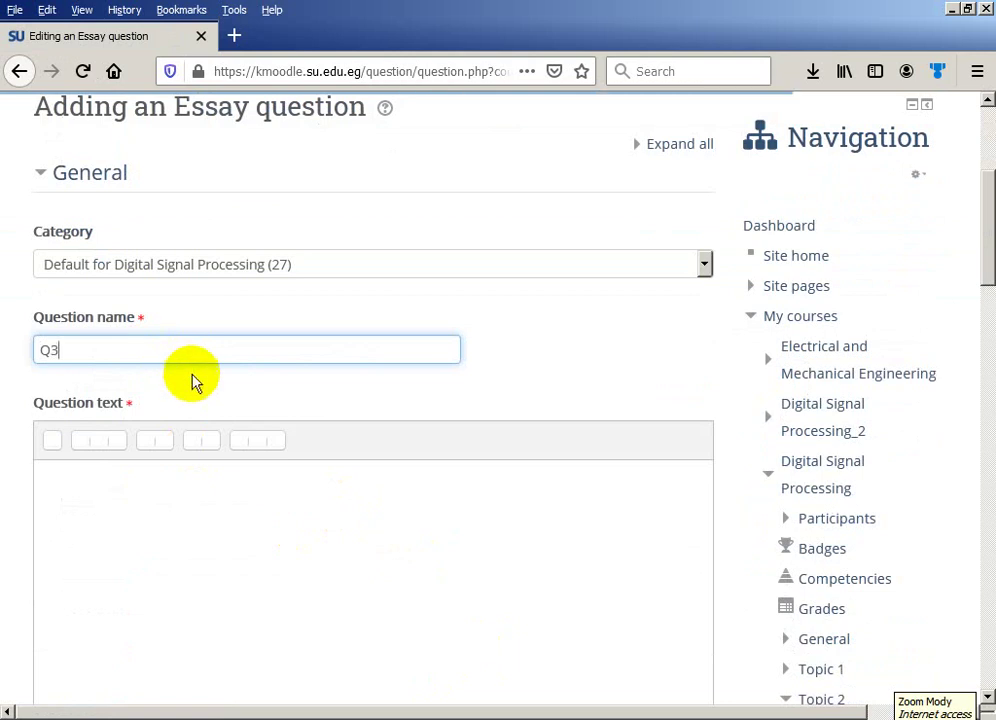
Step: Copy the text of question 13, without its number, from the Quiz2 Word document and paste it as the Q3 question text in the browser
{"action": "scroll", "coordinate": [202, 427], "scroll_direction": "down", "scroll_amount": 4}
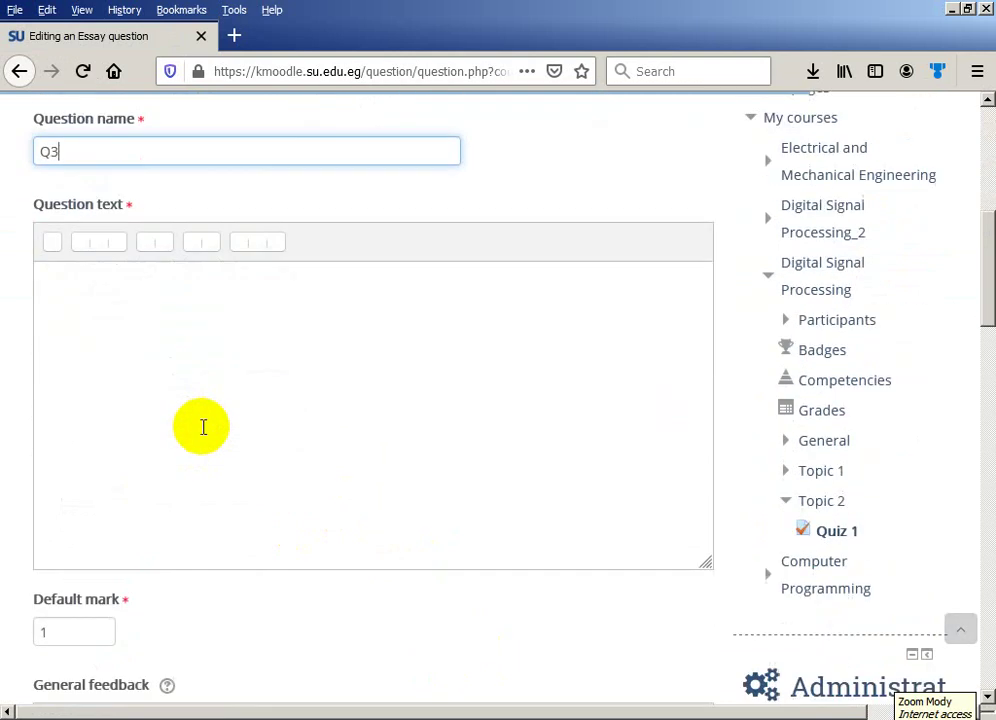
{"action": "scroll", "coordinate": [96, 211], "scroll_direction": "up", "scroll_amount": 2}
{"action": "scroll", "coordinate": [96, 378], "scroll_direction": "up", "scroll_amount": 1}
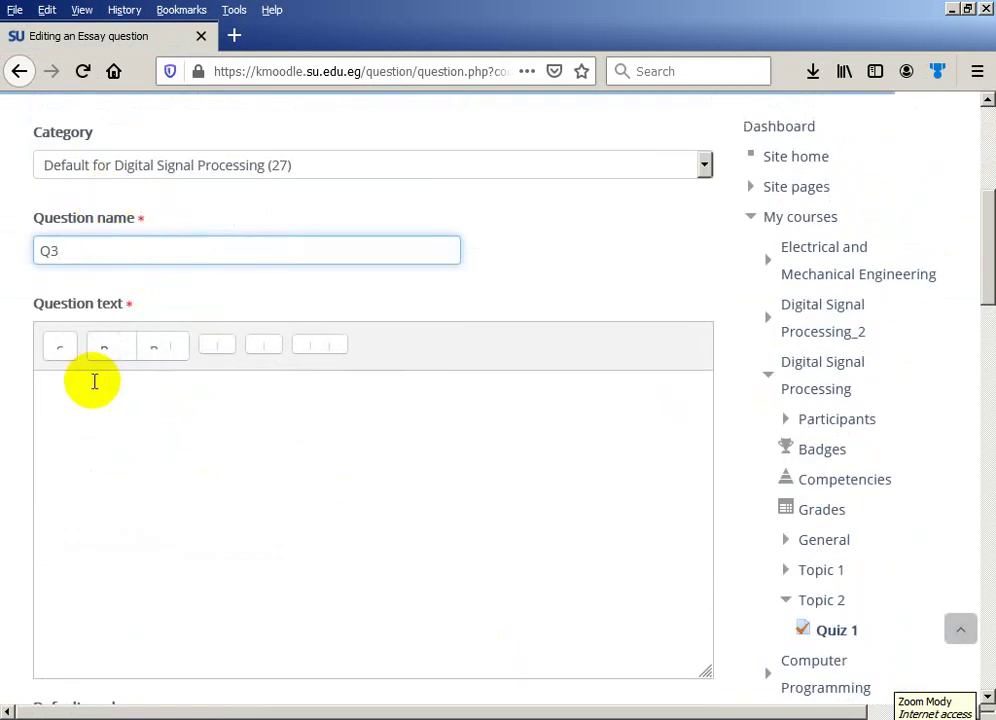
{"action": "left_click", "coordinate": [93, 385]}
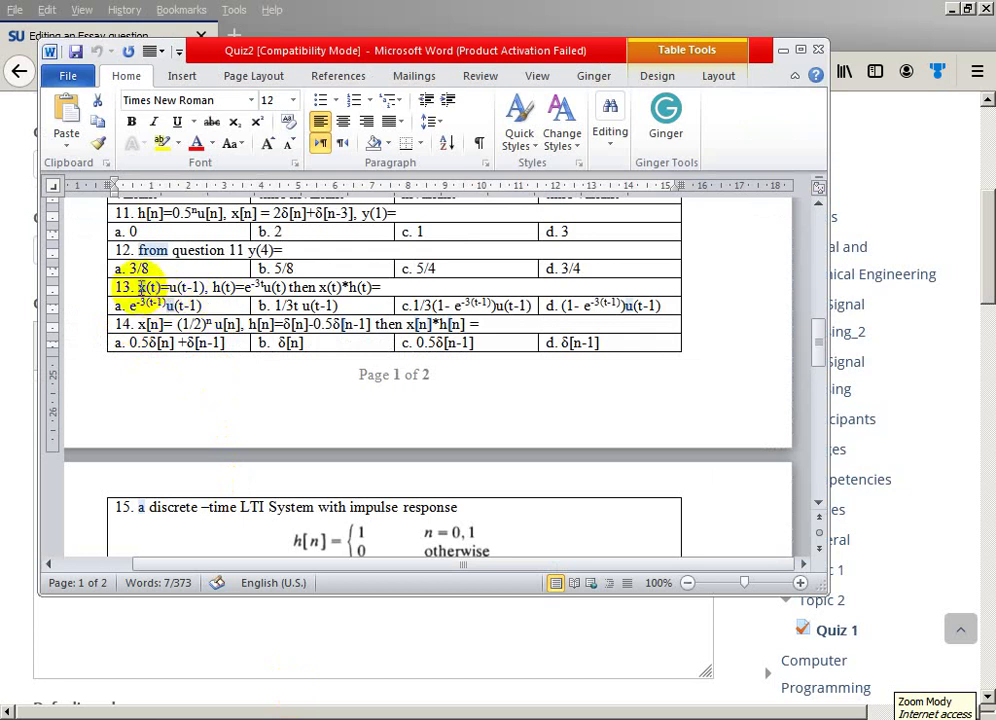
{"action": "left_click_drag", "start_coordinate": [140, 287], "coordinate": [378, 282]}
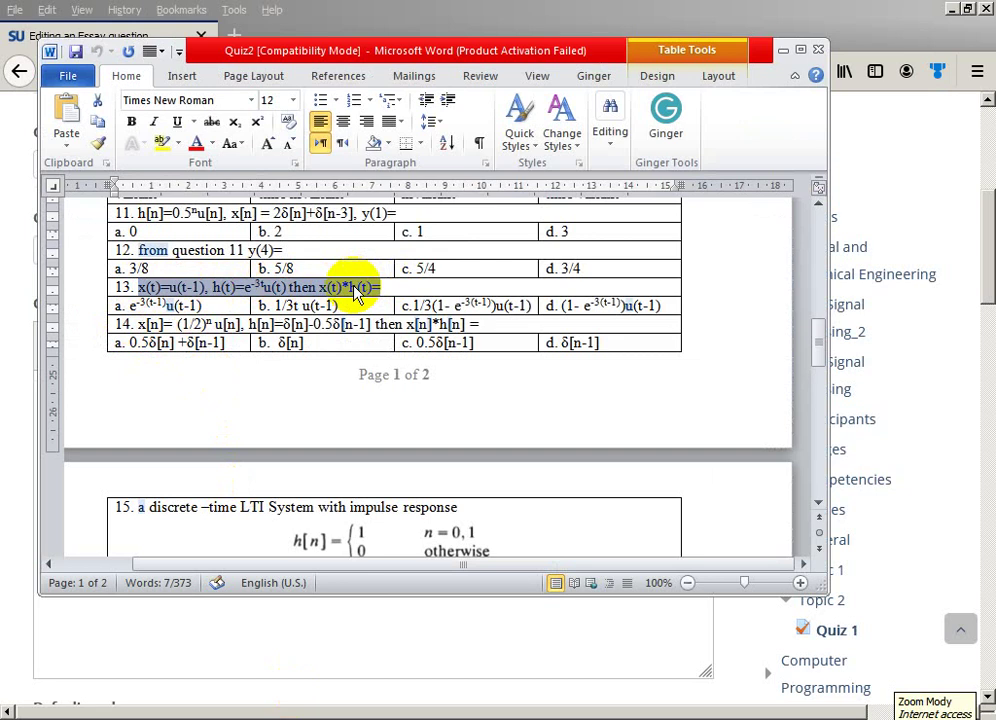
{"action": "right_click", "coordinate": [355, 290]}
{"action": "left_click", "coordinate": [385, 289]}
{"action": "right_click", "coordinate": [356, 291]}
{"action": "left_click", "coordinate": [385, 289]}
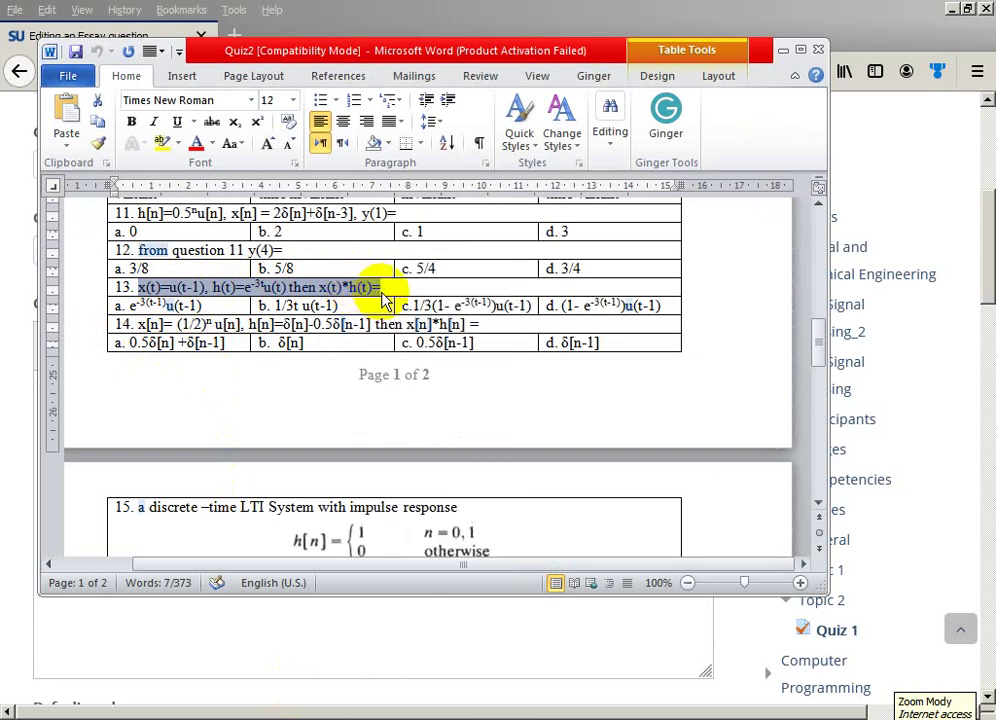
{"action": "right_click", "coordinate": [367, 290]}
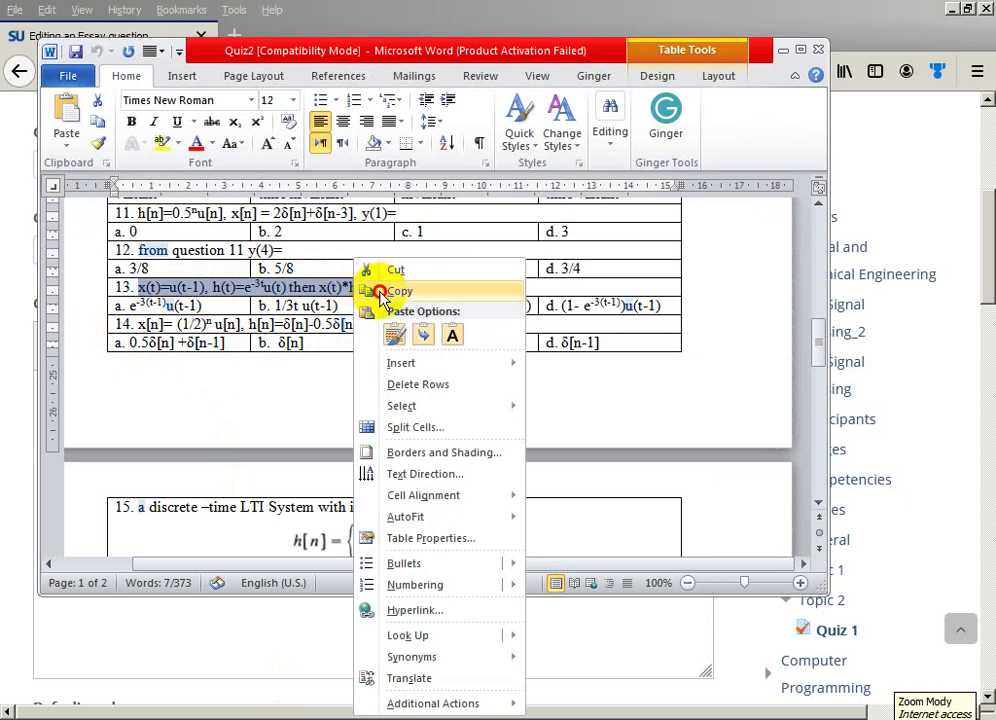
{"action": "left_click", "coordinate": [383, 289]}
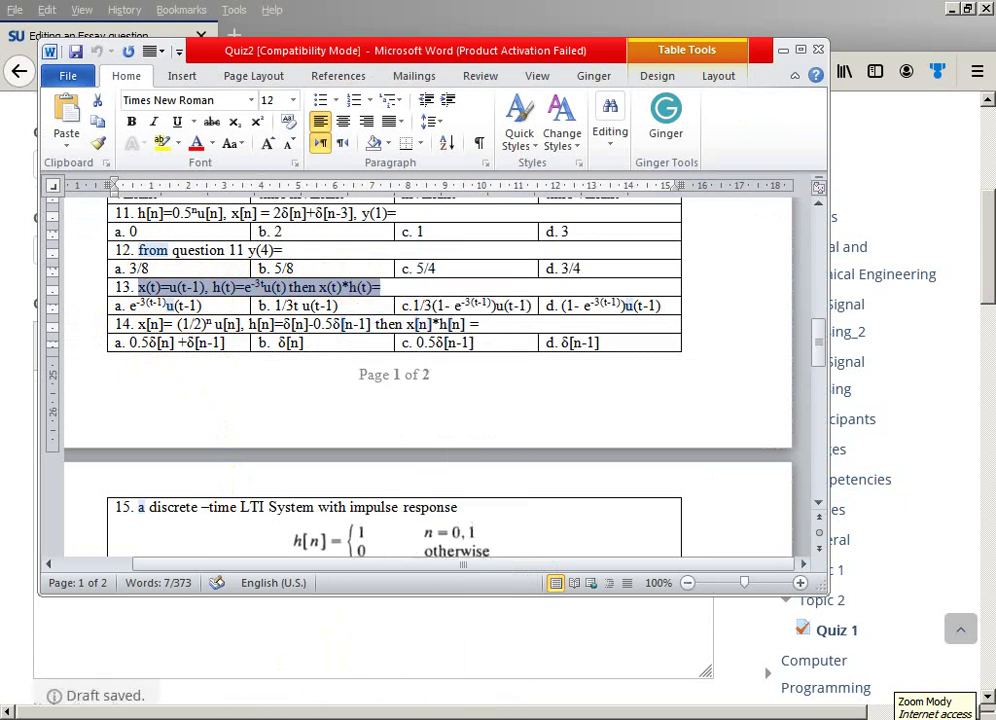
{"action": "left_click", "coordinate": [245, 556]}
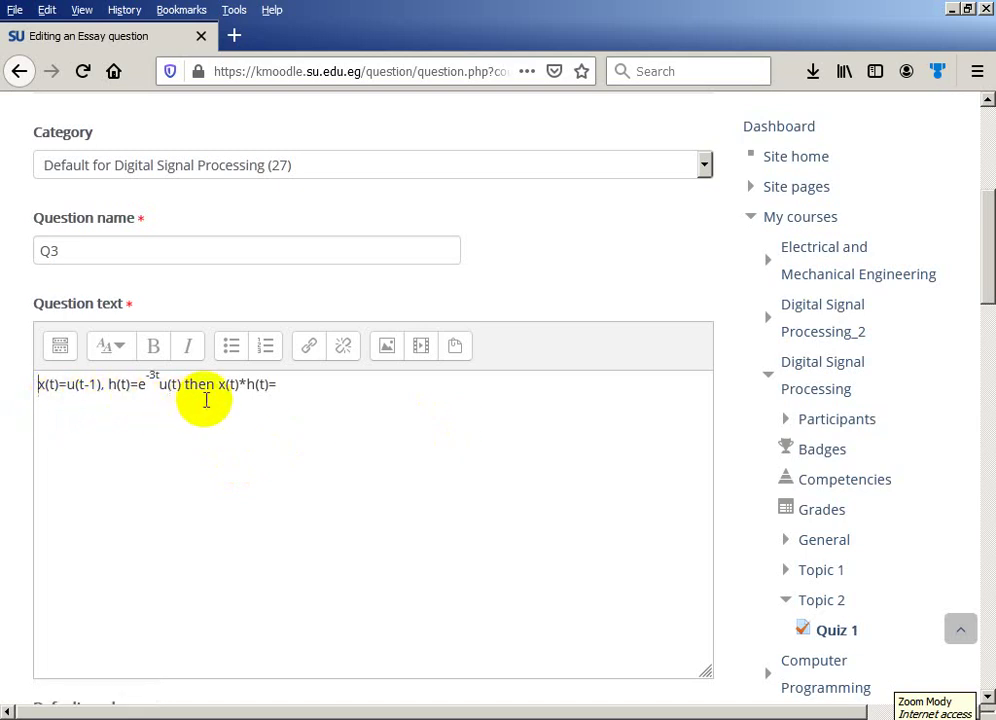
Step: Set the number of allowed attachments to 1 in the response options of question Q3
{"action": "scroll", "coordinate": [262, 418], "scroll_direction": "down", "scroll_amount": 3}
{"action": "scroll", "coordinate": [264, 428], "scroll_direction": "down", "scroll_amount": 6}
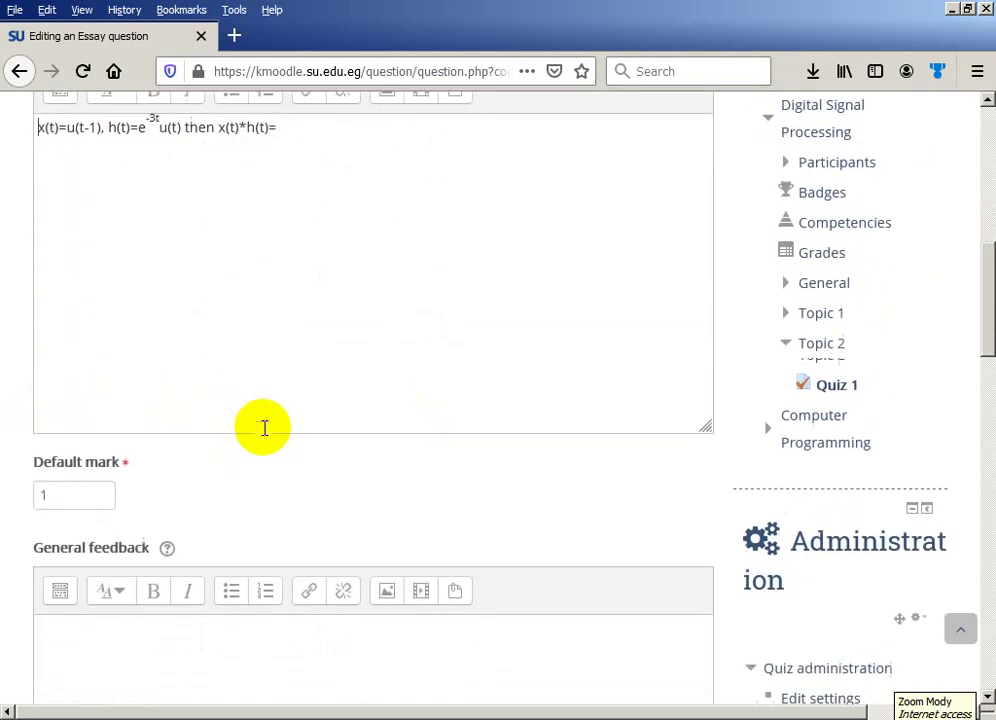
{"action": "scroll", "coordinate": [264, 428], "scroll_direction": "down", "scroll_amount": 4}
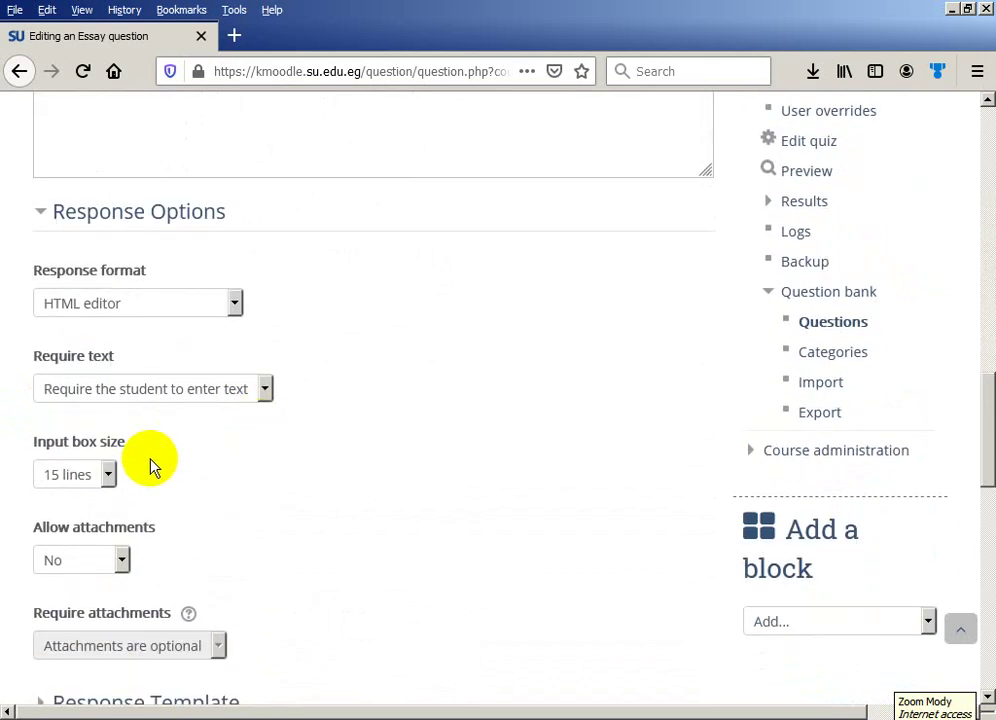
{"action": "scroll", "coordinate": [148, 466], "scroll_direction": "down", "scroll_amount": 2}
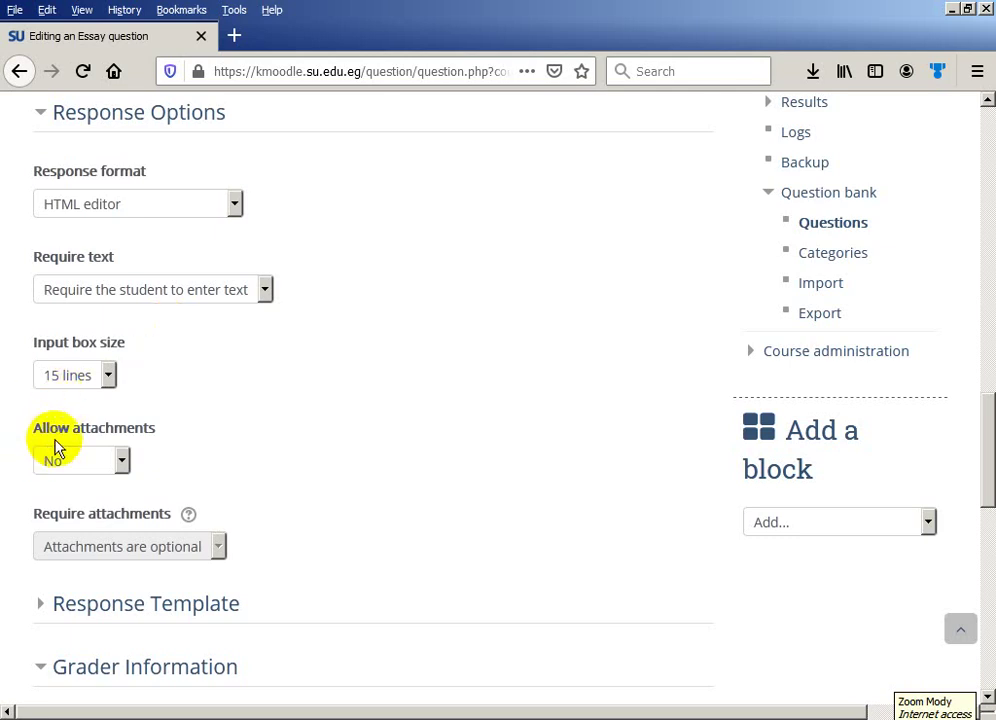
{"action": "left_click", "coordinate": [123, 462]}
{"action": "left_click", "coordinate": [74, 515]}
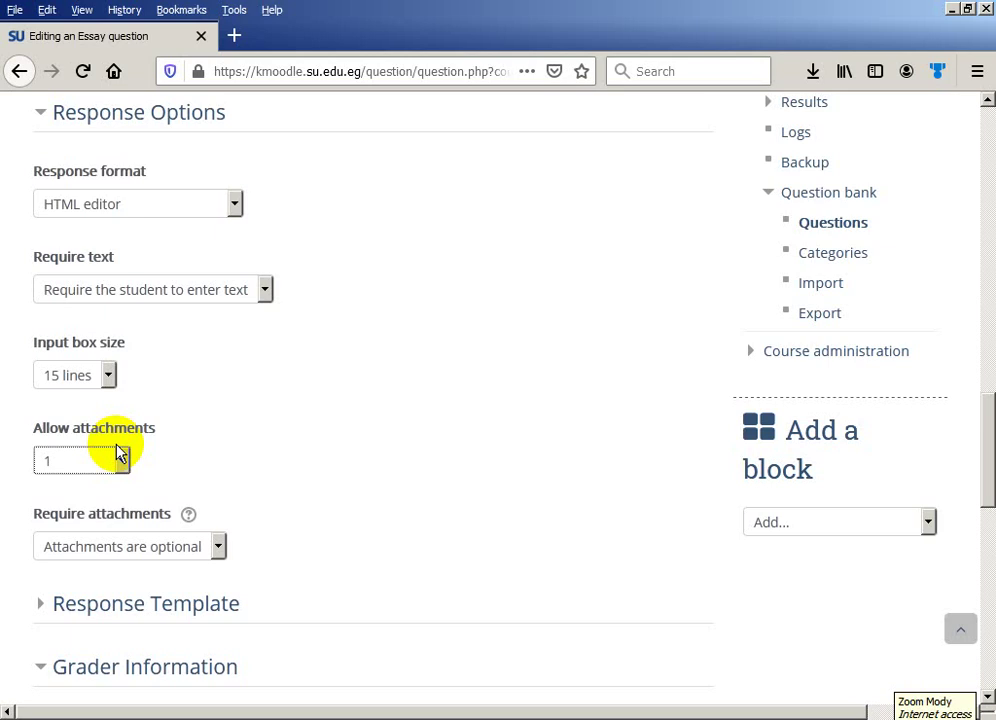
Step: Check the available input box sizes for the essay response and keep 15 lines
{"action": "left_click", "coordinate": [108, 378]}
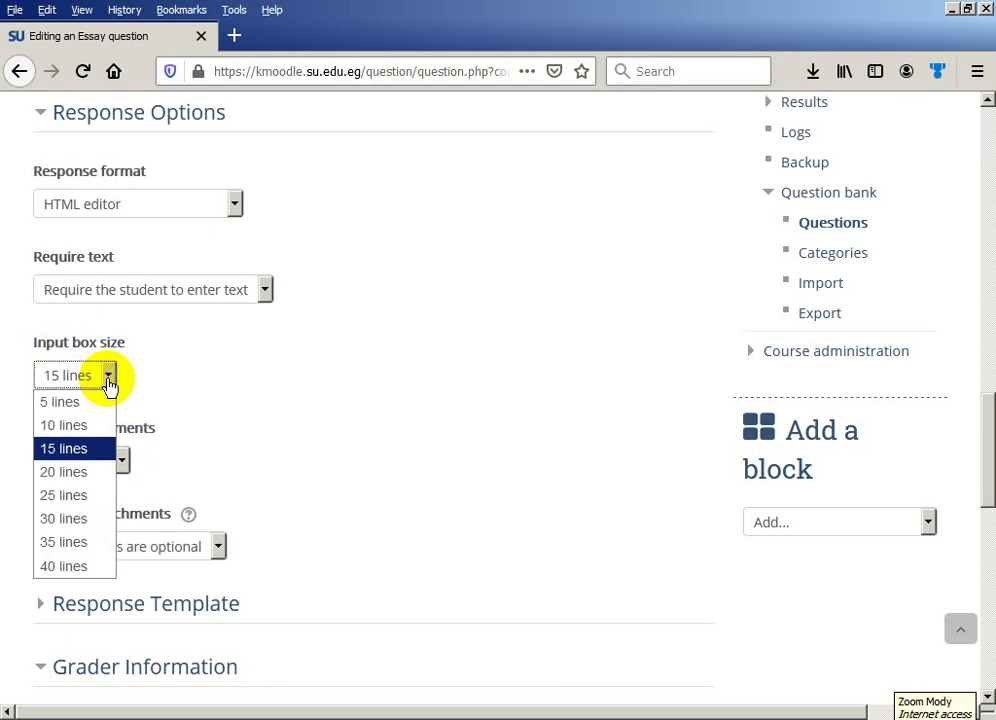
{"action": "left_click", "coordinate": [210, 385]}
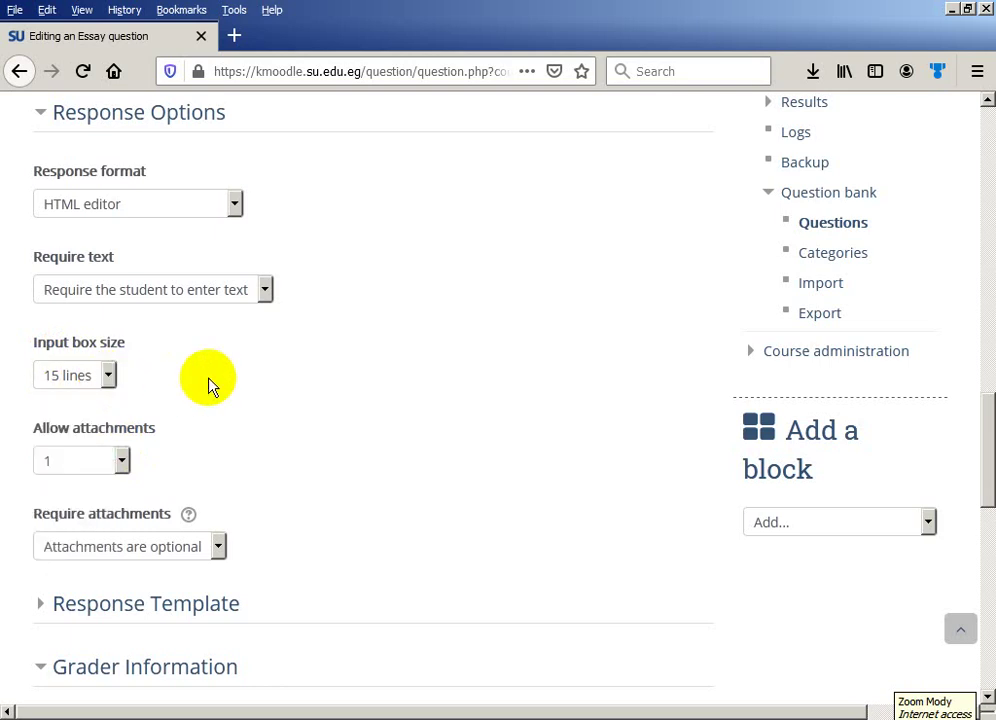
{"action": "scroll", "coordinate": [195, 384], "scroll_direction": "down", "scroll_amount": 3}
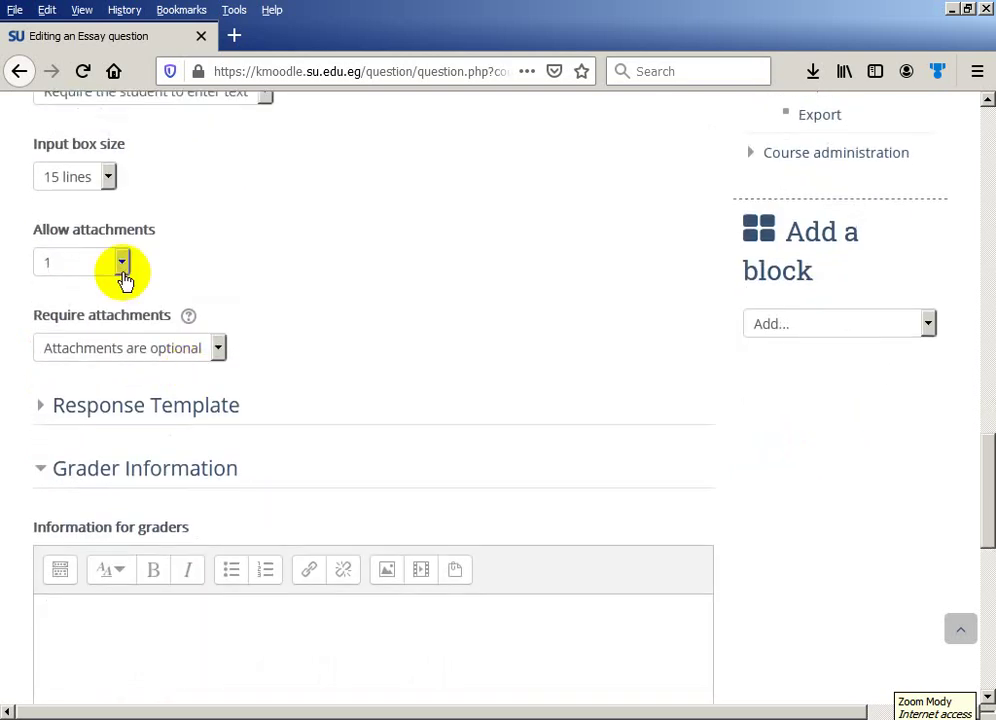
{"action": "left_click", "coordinate": [108, 178]}
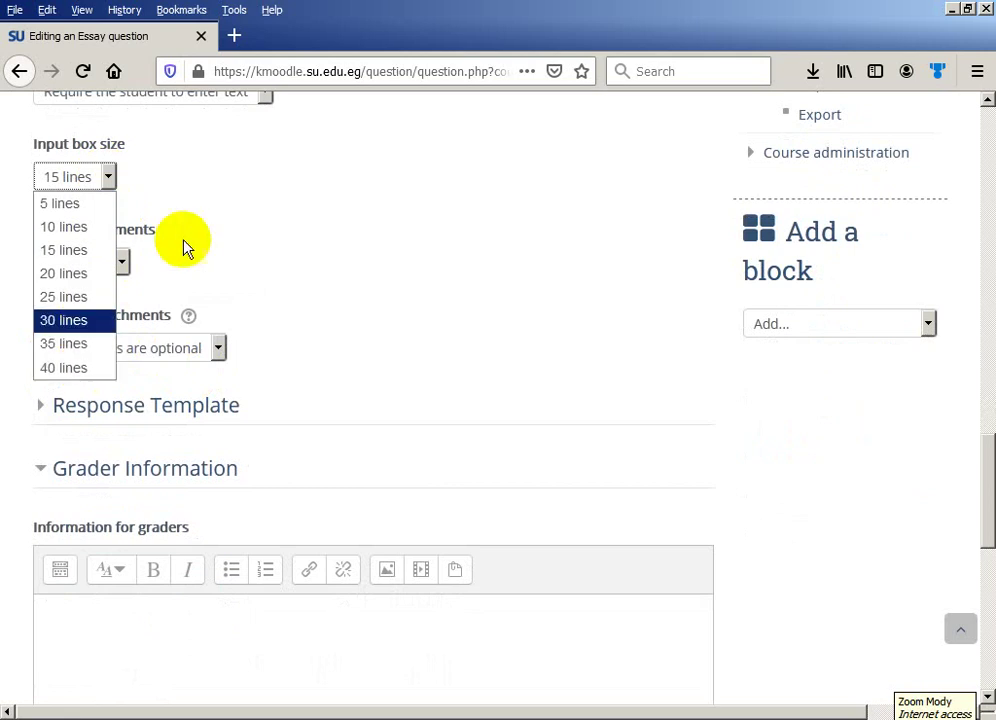
{"action": "left_click", "coordinate": [89, 250]}
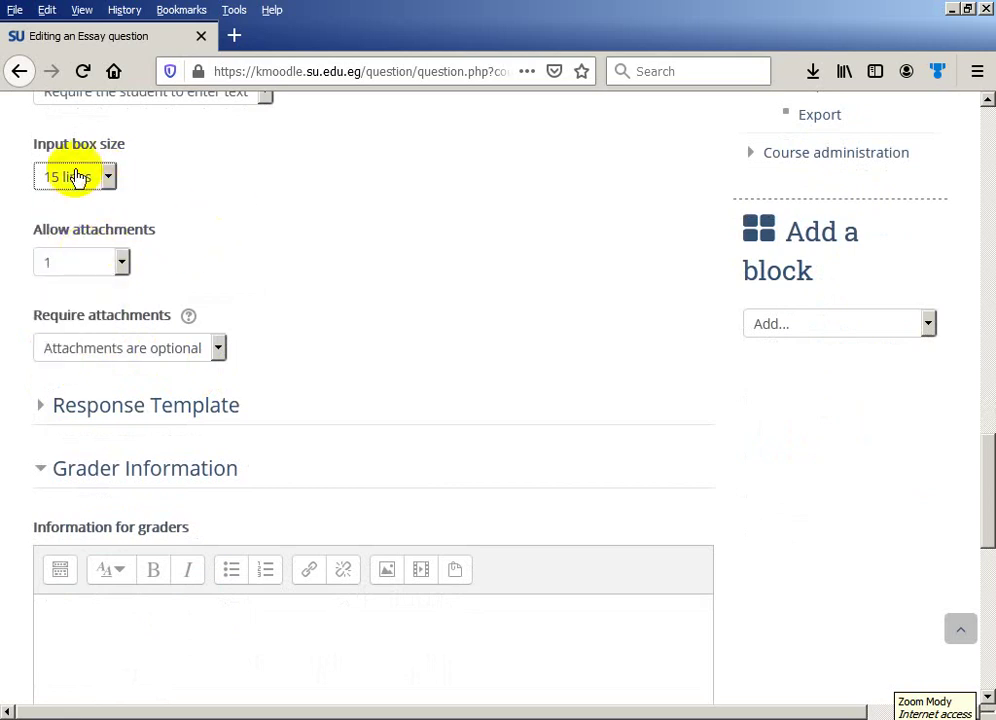
Step: Review the remaining settings of question Q3 and save the changes while continuing to edit it
{"action": "scroll", "coordinate": [231, 225], "scroll_direction": "up", "scroll_amount": 12}
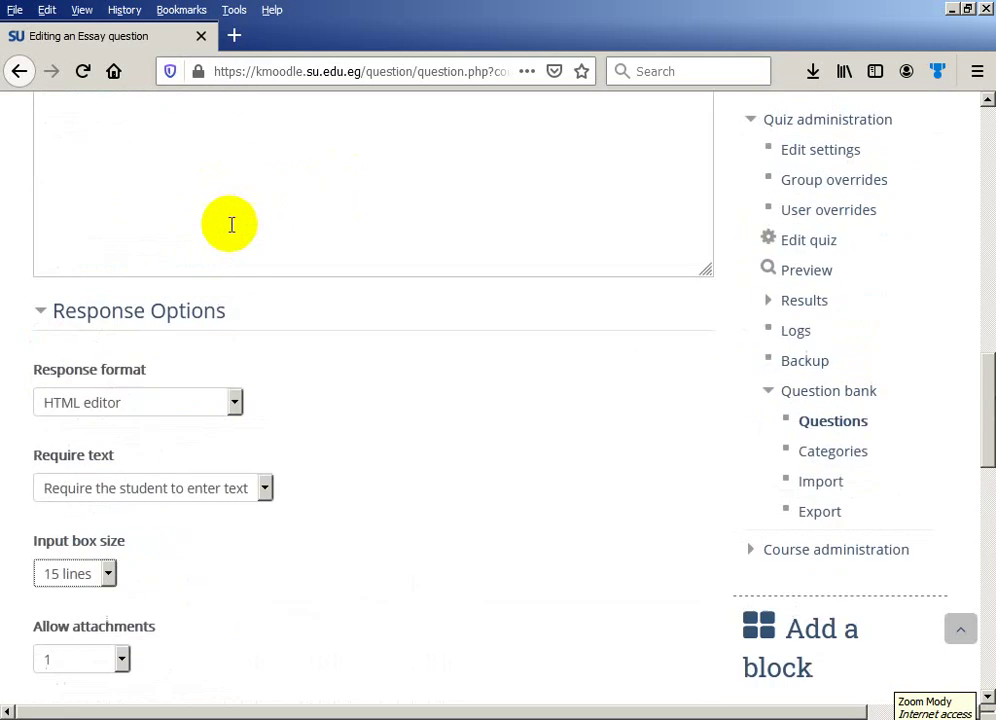
{"action": "scroll", "coordinate": [180, 274], "scroll_direction": "down", "scroll_amount": 10}
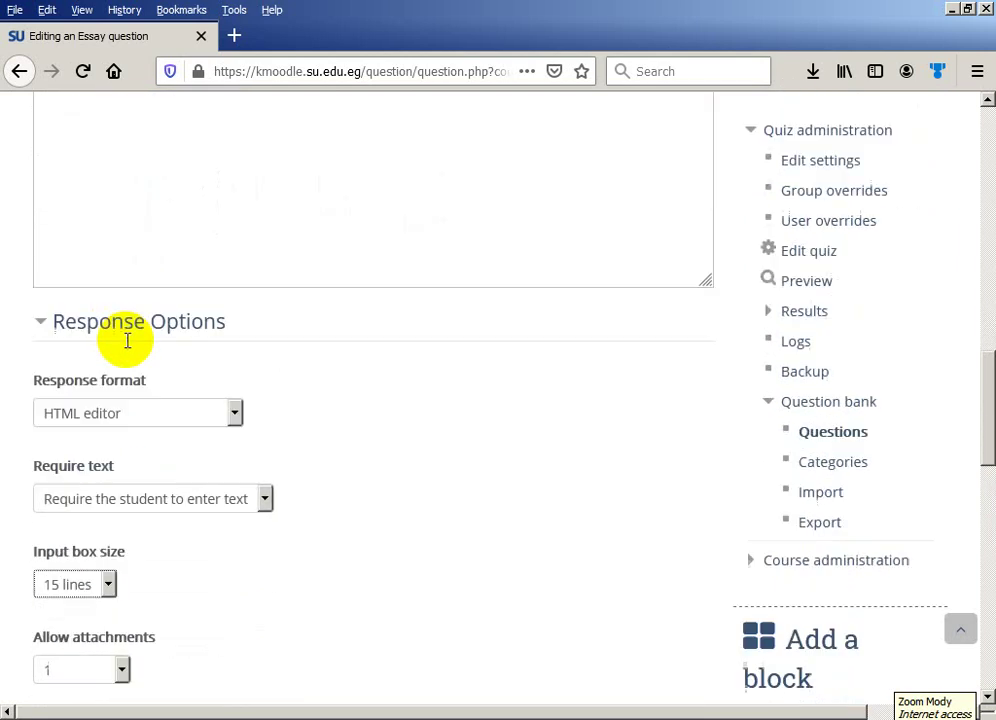
{"action": "scroll", "coordinate": [126, 347], "scroll_direction": "down", "scroll_amount": 2}
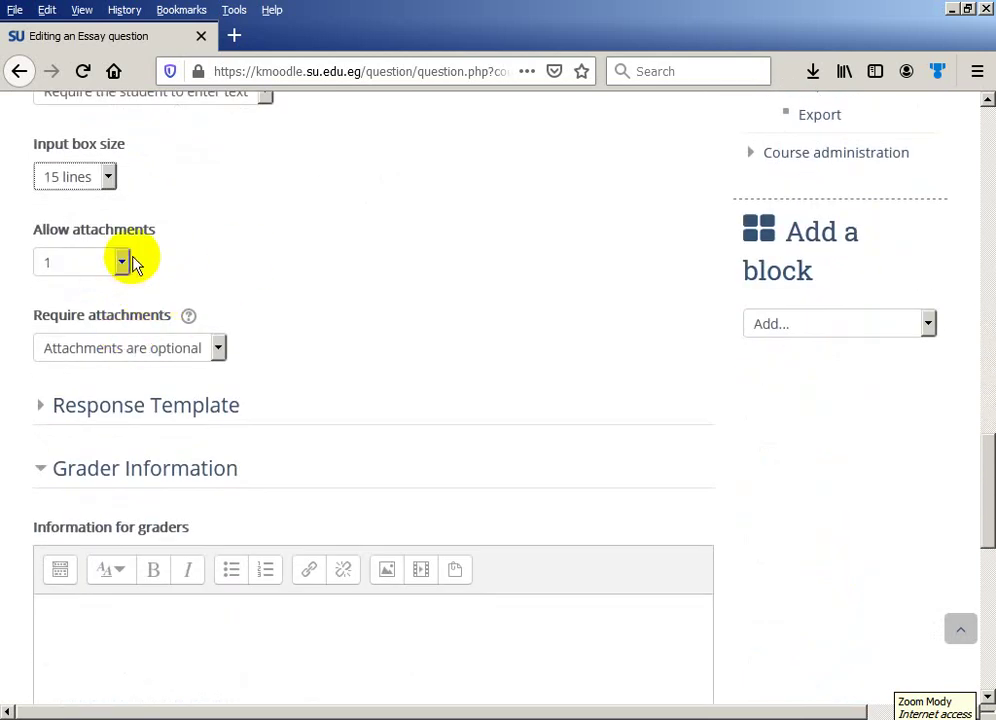
{"action": "scroll", "coordinate": [209, 278], "scroll_direction": "down", "scroll_amount": 6}
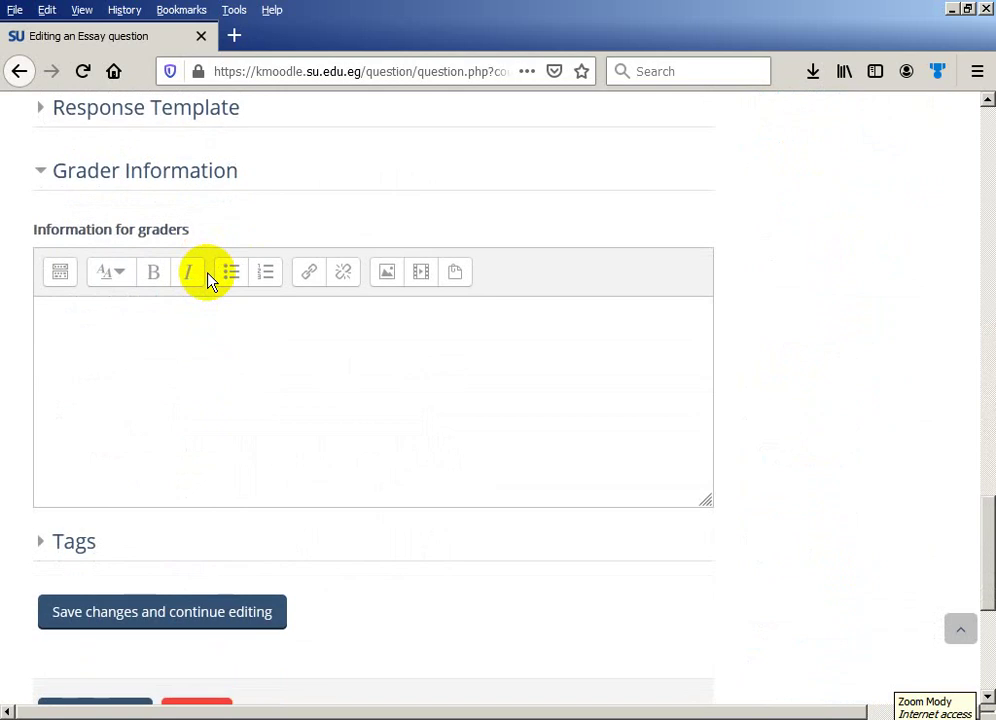
{"action": "scroll", "coordinate": [207, 278], "scroll_direction": "down", "scroll_amount": 2}
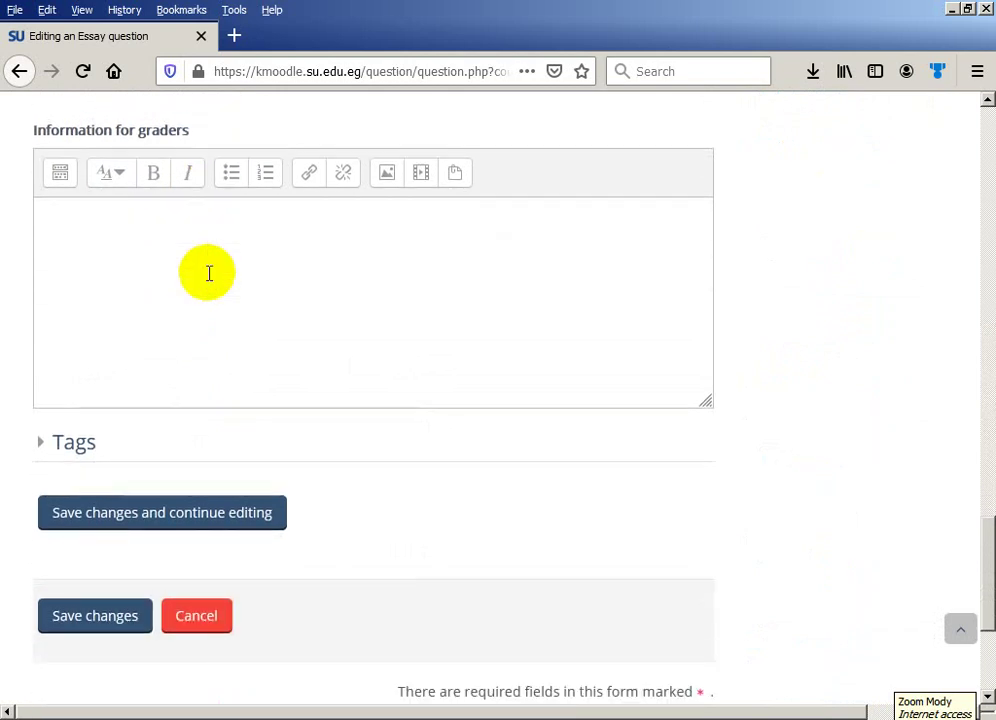
{"action": "left_click", "coordinate": [171, 519]}
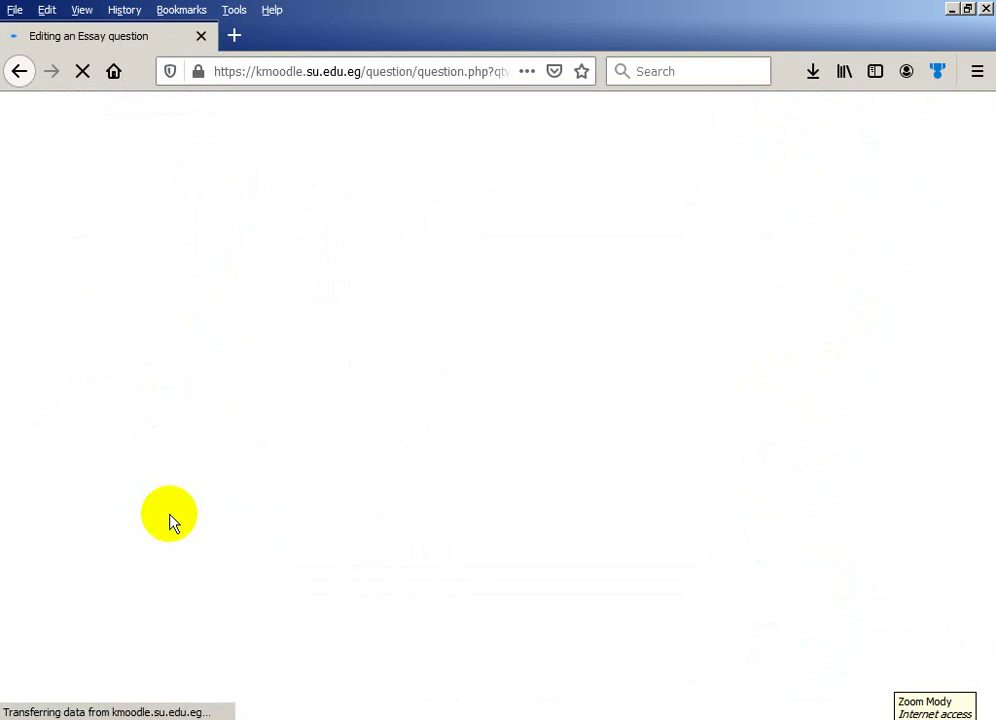
Step: Preview question Q3 and examine its answer box and attachment area
{"action": "scroll", "coordinate": [175, 489], "scroll_direction": "down", "scroll_amount": 3}
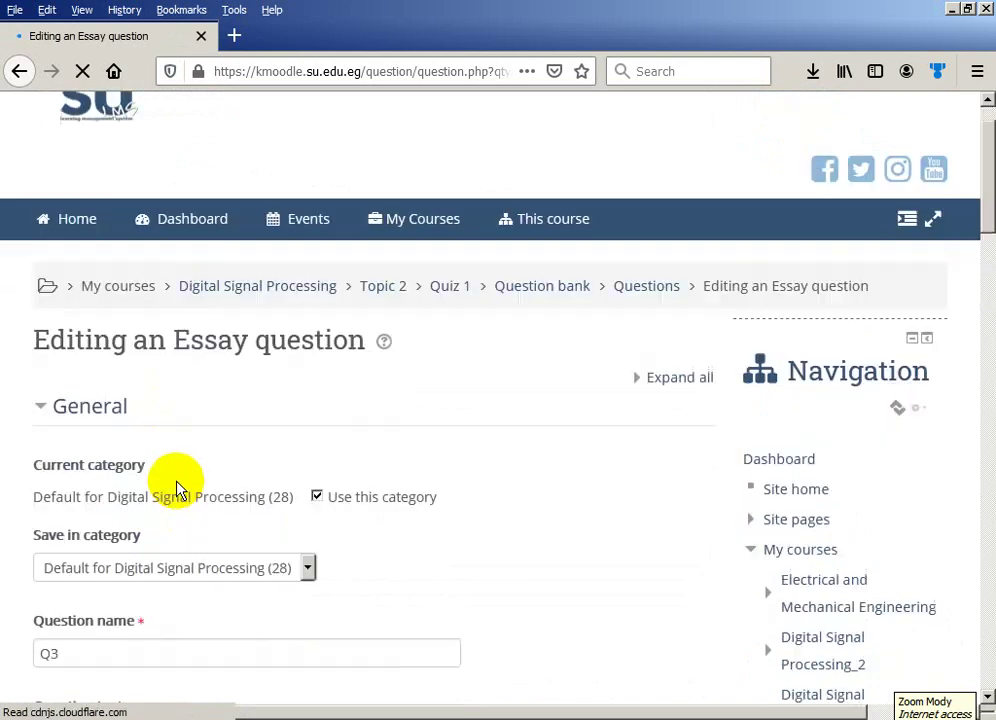
{"action": "scroll", "coordinate": [176, 489], "scroll_direction": "down", "scroll_amount": 15}
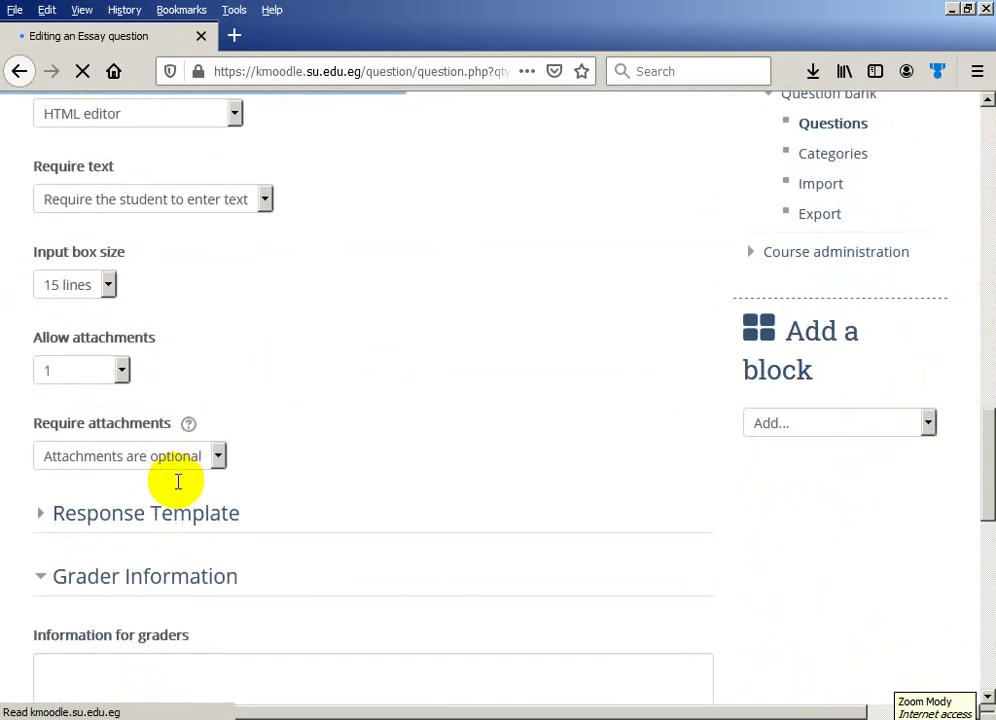
{"action": "scroll", "coordinate": [176, 482], "scroll_direction": "down", "scroll_amount": 3}
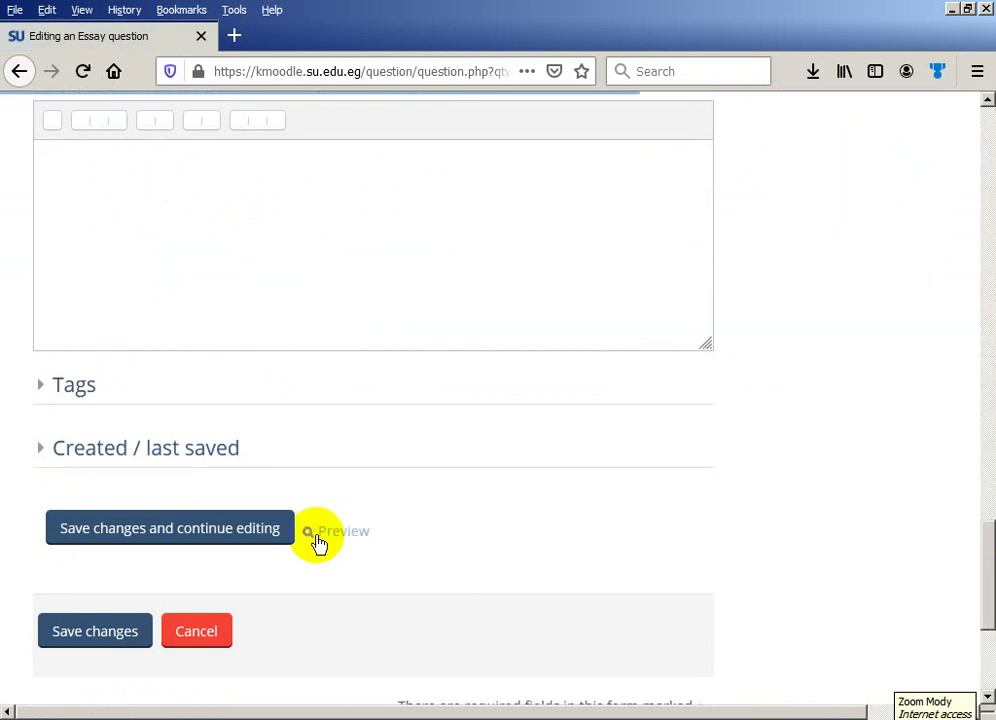
{"action": "left_click", "coordinate": [326, 537]}
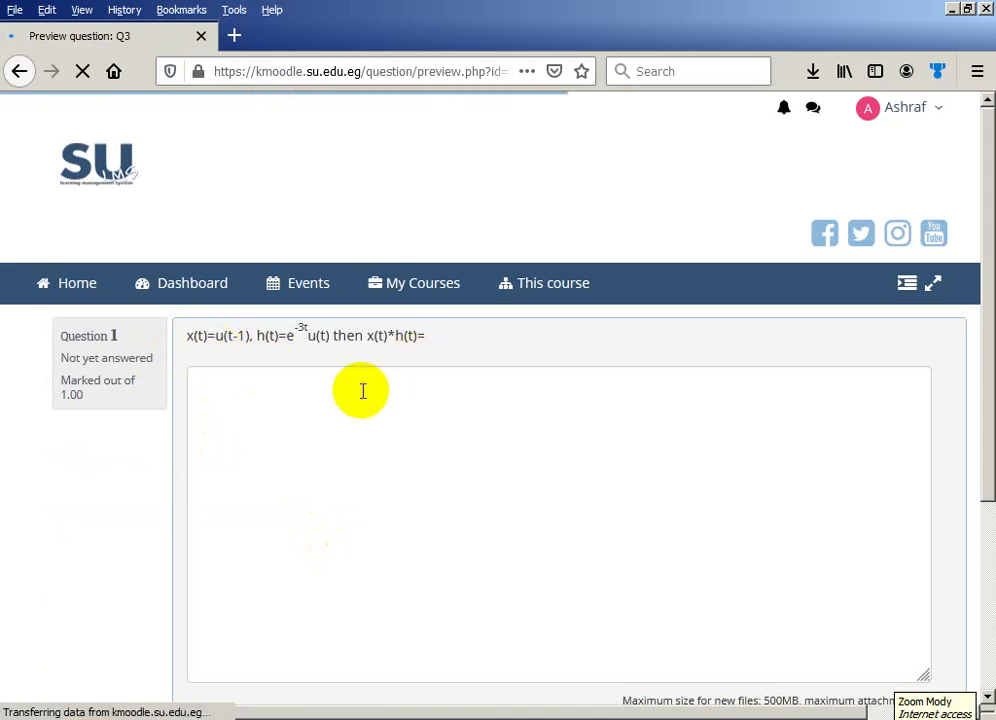
{"action": "scroll", "coordinate": [363, 391], "scroll_direction": "down", "scroll_amount": 2}
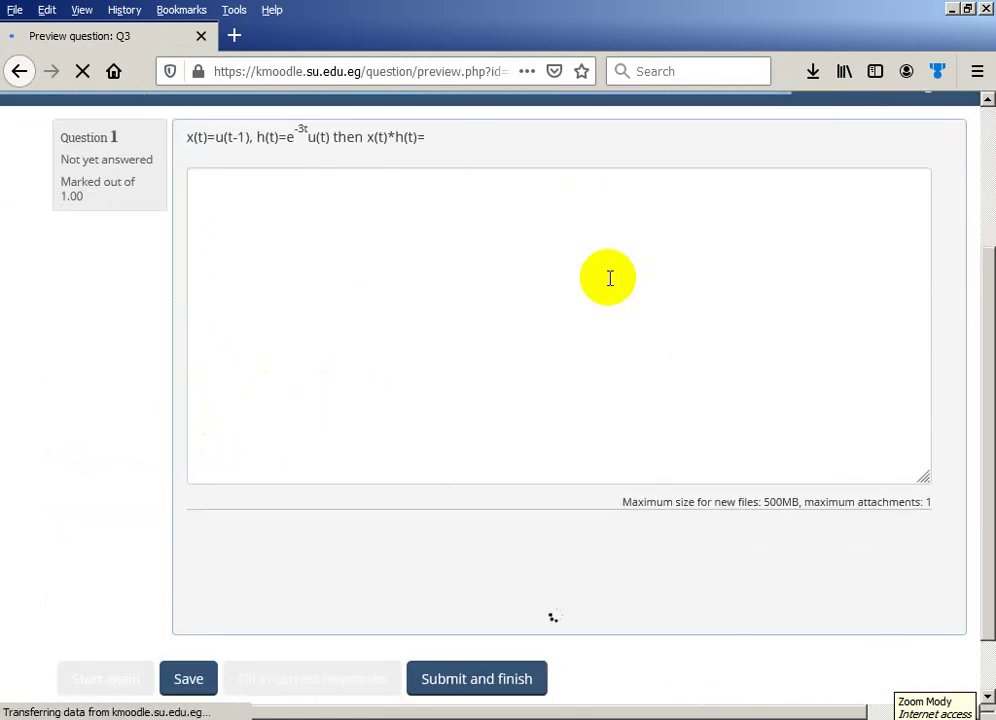
Step: Check adding a file in the attachment area of the Q3 preview, dismiss the file picker and close the preview
{"action": "scroll", "coordinate": [529, 595], "scroll_direction": "down", "scroll_amount": 1}
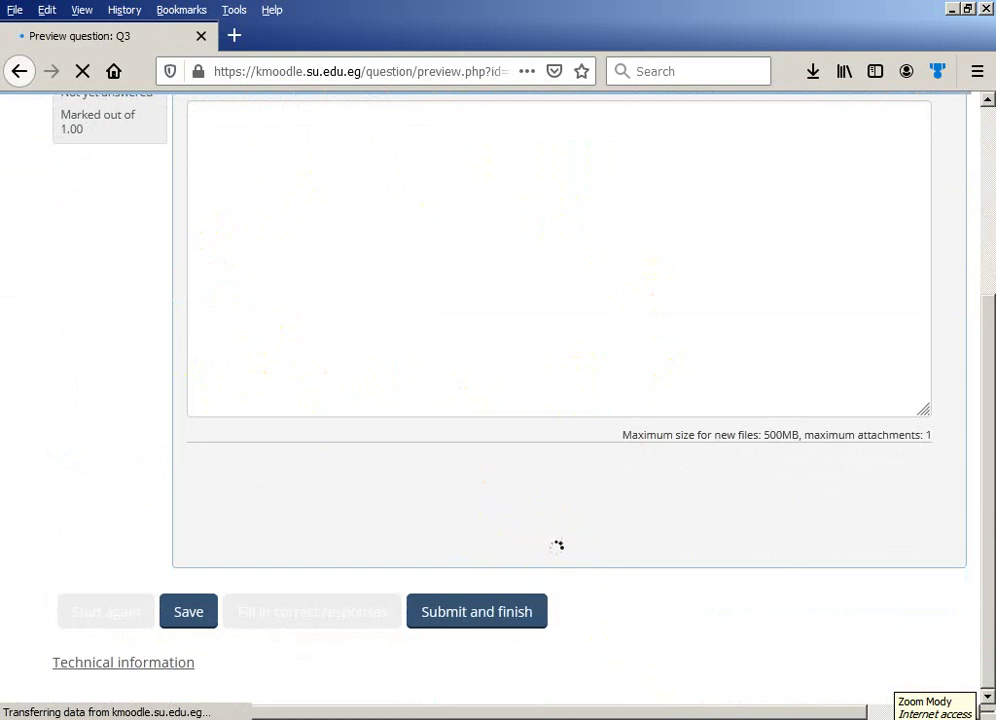
{"action": "key", "text": "super+Down"}
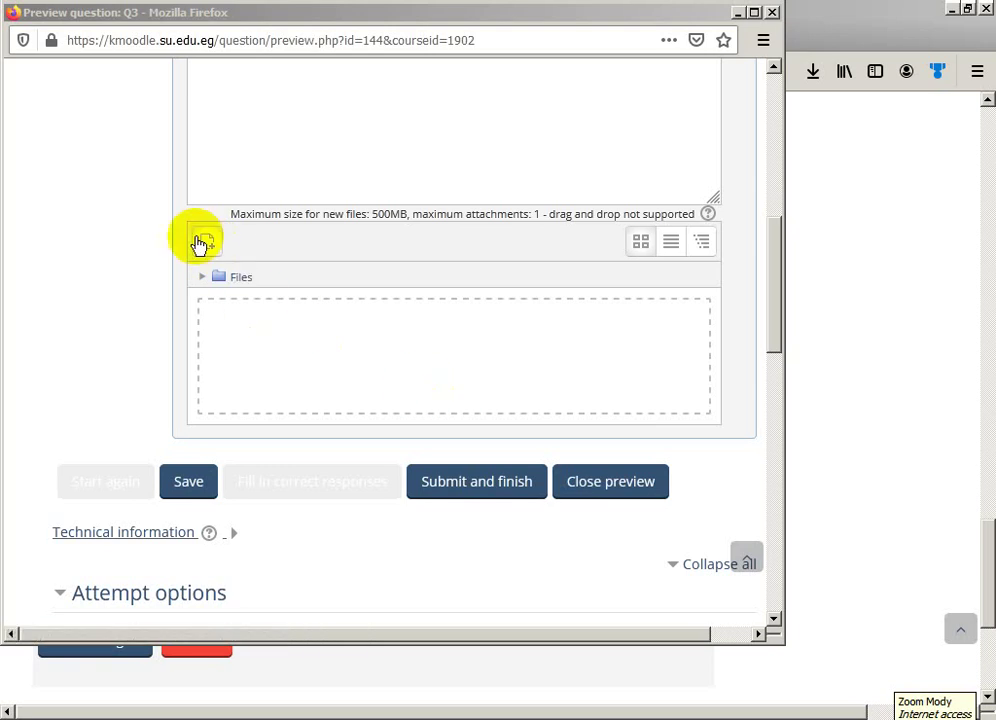
{"action": "left_click", "coordinate": [205, 245]}
{"action": "left_click", "coordinate": [206, 245]}
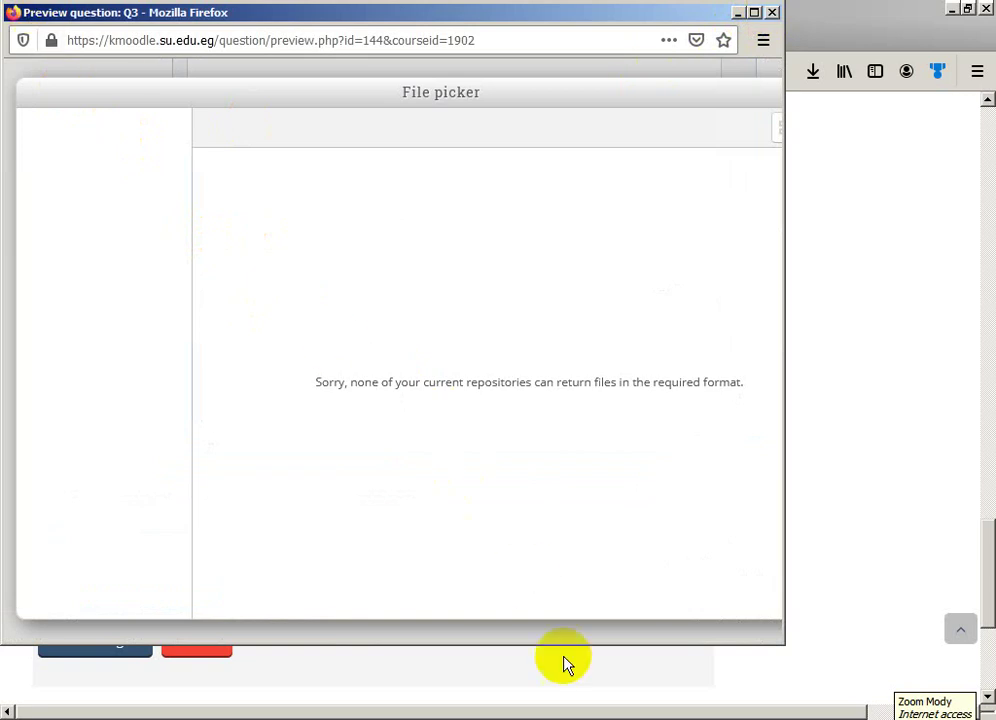
{"action": "key", "text": "Escape"}
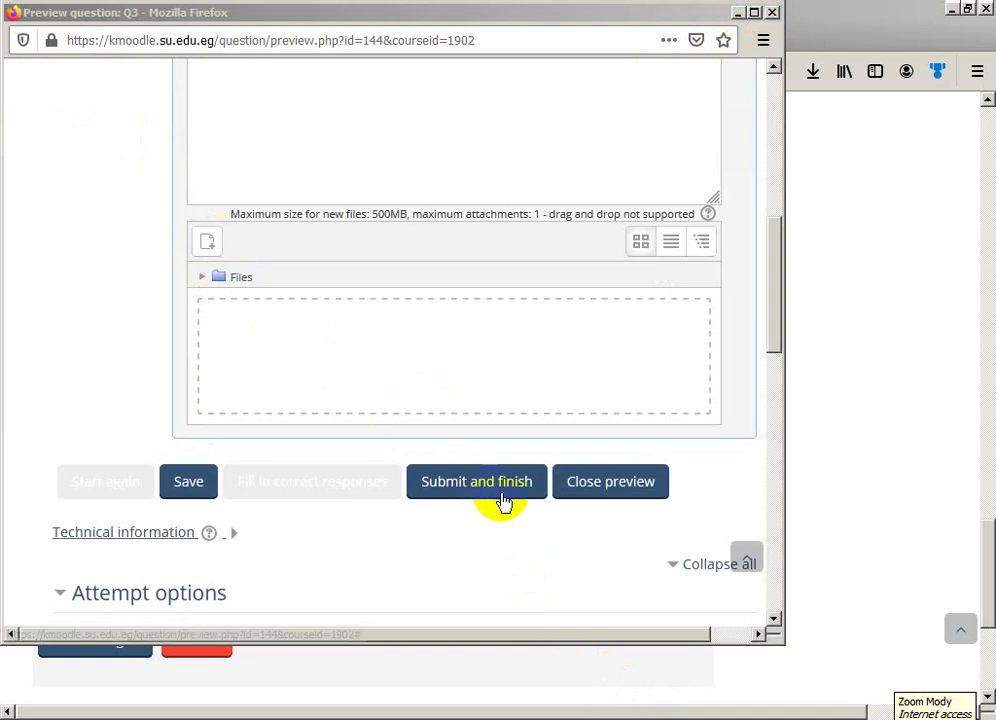
{"action": "left_click", "coordinate": [598, 486]}
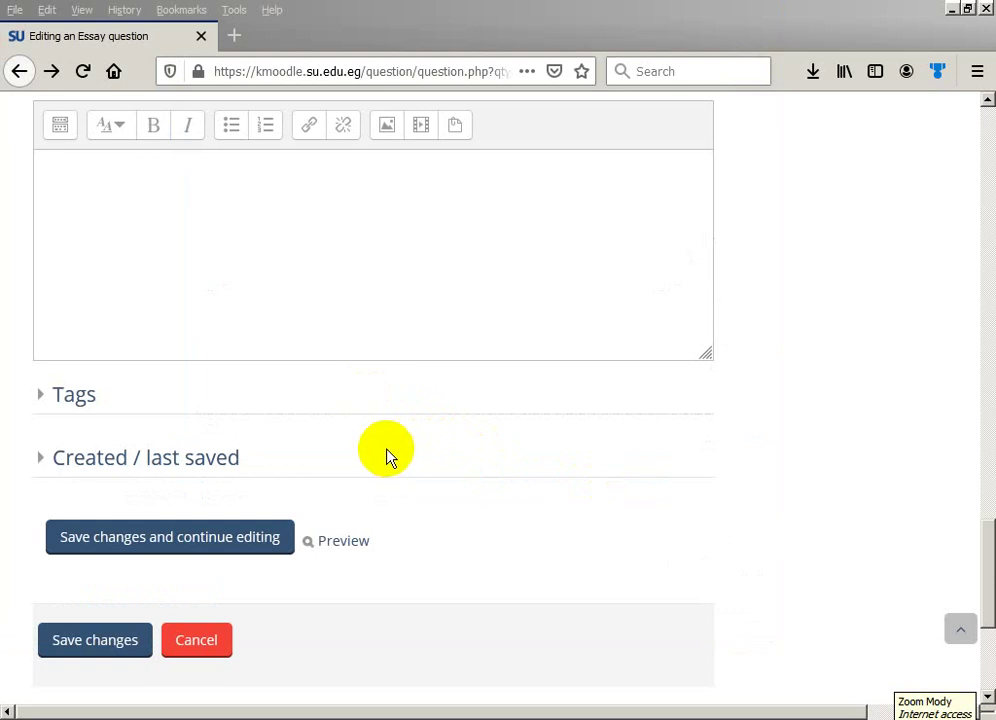
Step: Save the changes to essay question Q3 and set its maximum mark in the quiz to 7
{"action": "left_click", "coordinate": [90, 645]}
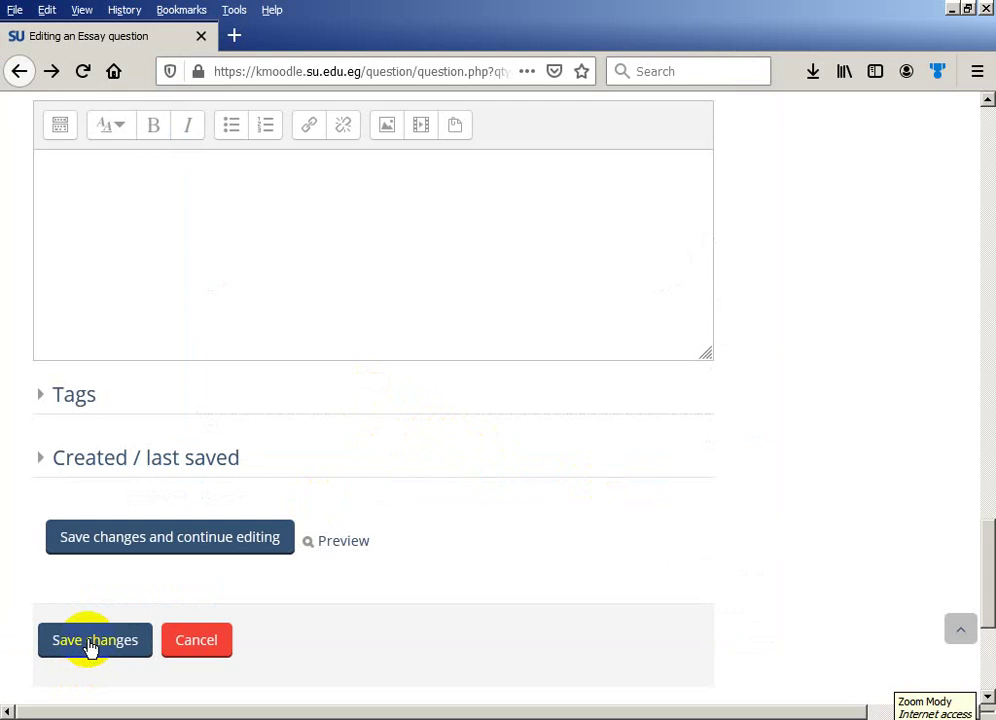
{"action": "left_click", "coordinate": [90, 645]}
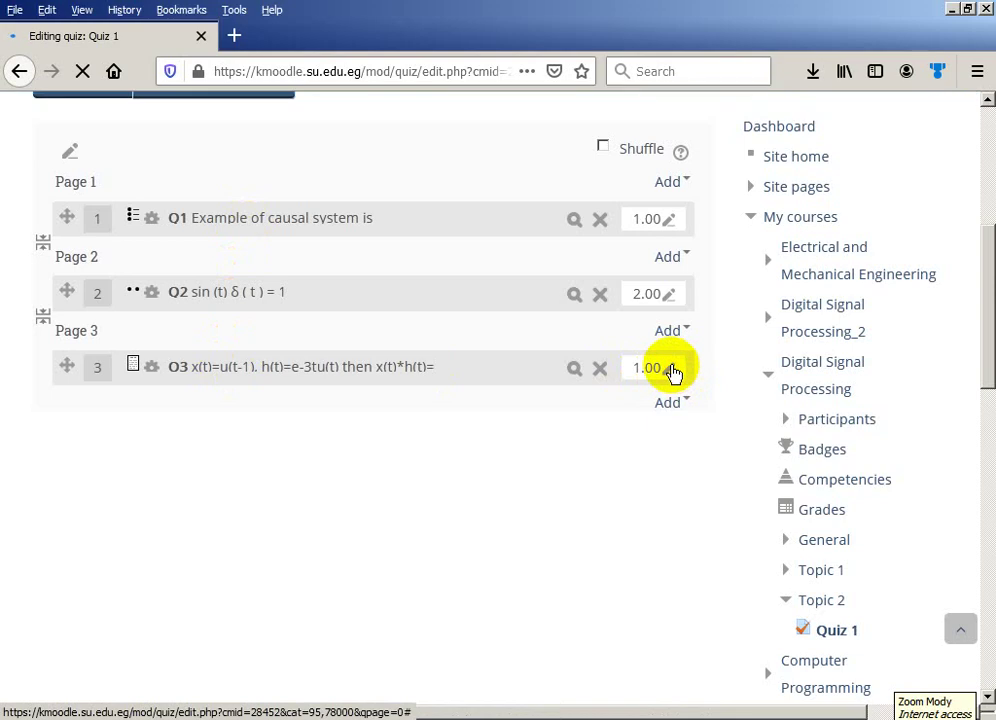
{"action": "left_click", "coordinate": [669, 370]}
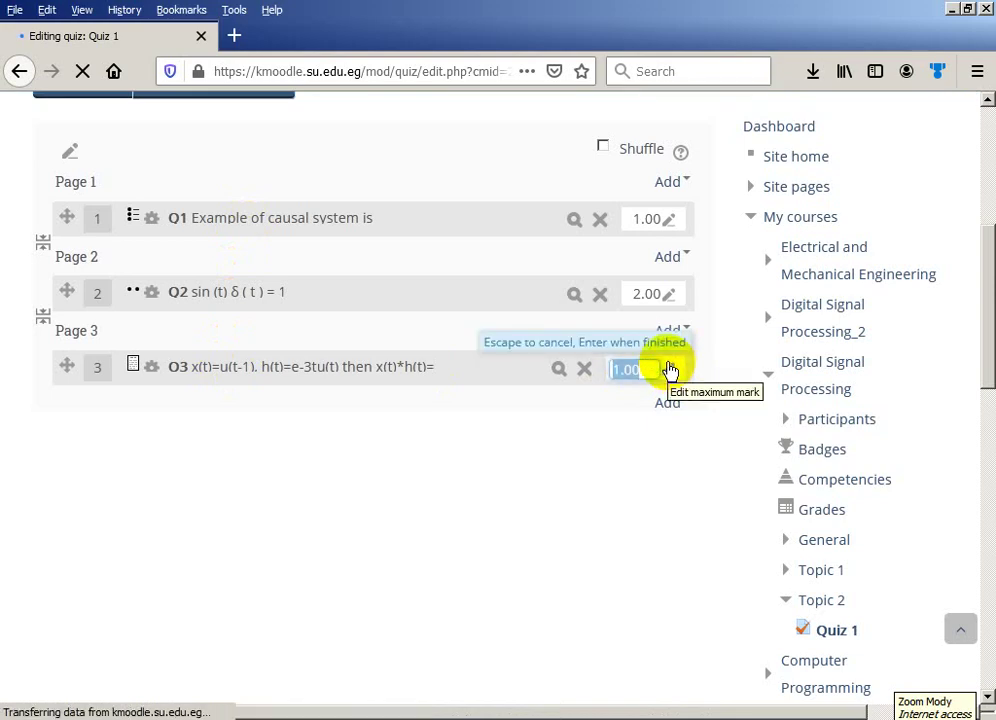
{"action": "type", "text": "7"}
{"action": "key", "text": "Return"}
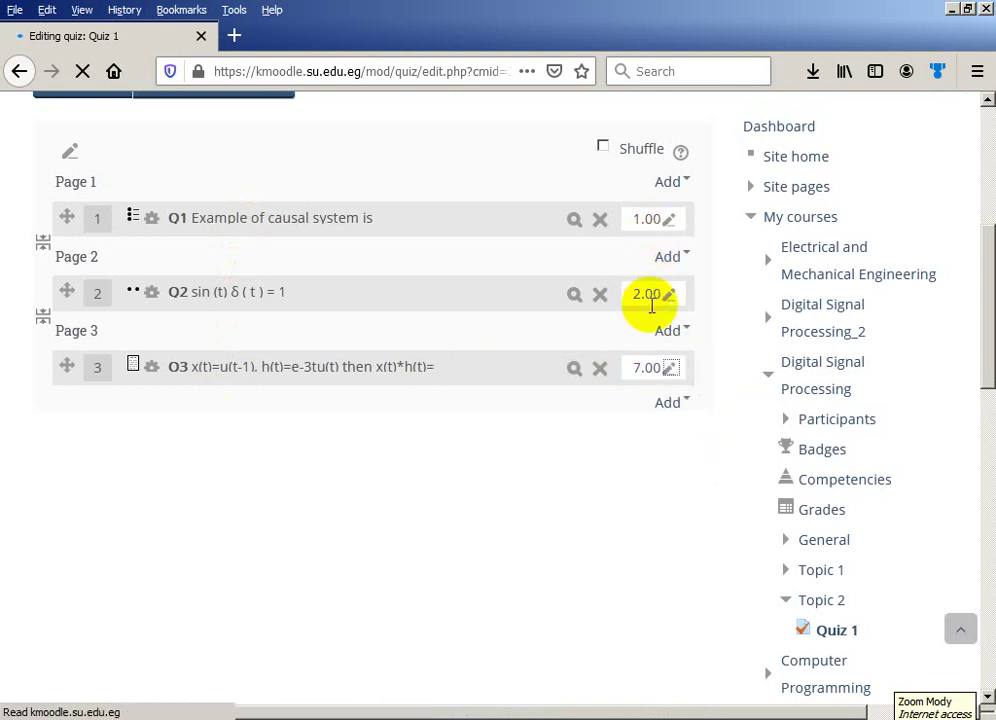
Step: Try removing the page break between Q1 and Q2 so they share a page, and restore the break
{"action": "scroll", "coordinate": [600, 218], "scroll_direction": "up", "scroll_amount": 3}
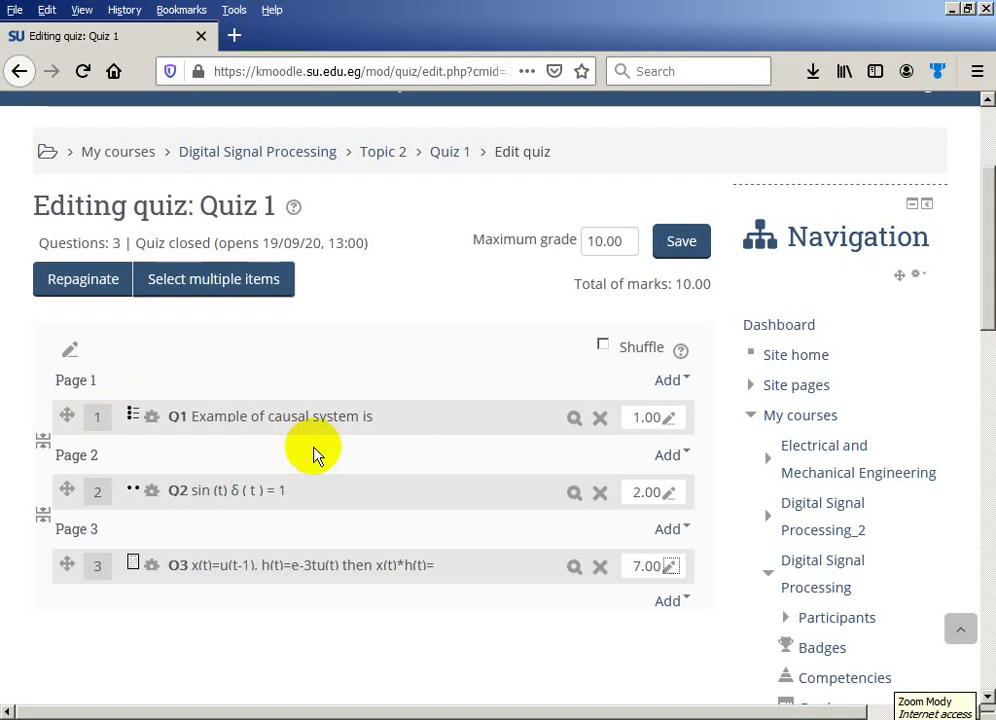
{"action": "left_click", "coordinate": [42, 447]}
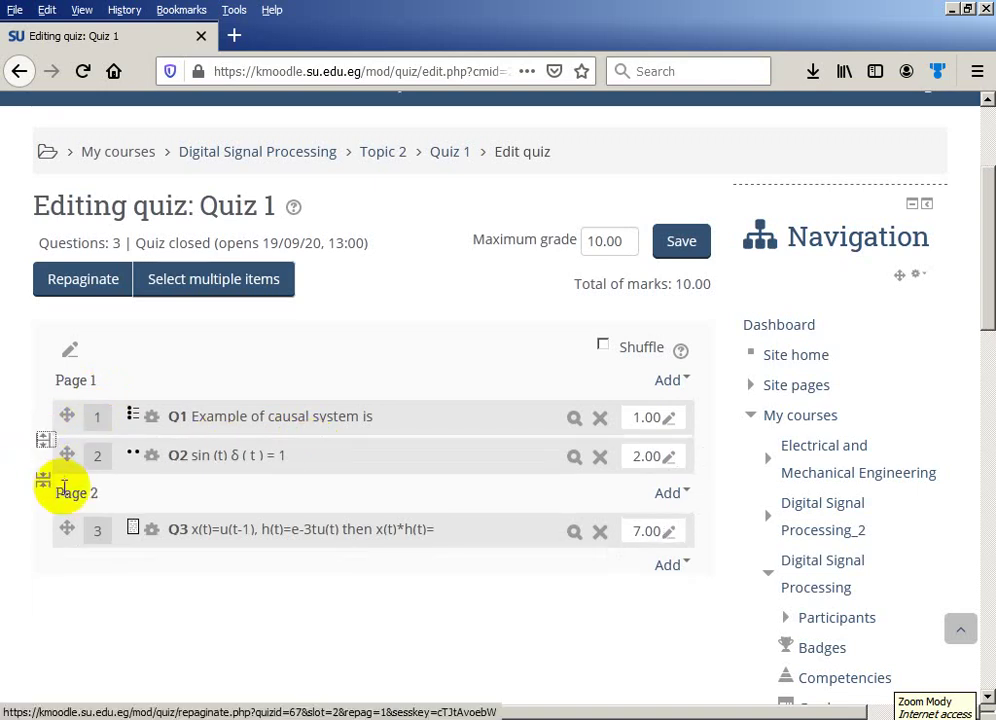
{"action": "left_click", "coordinate": [44, 441]}
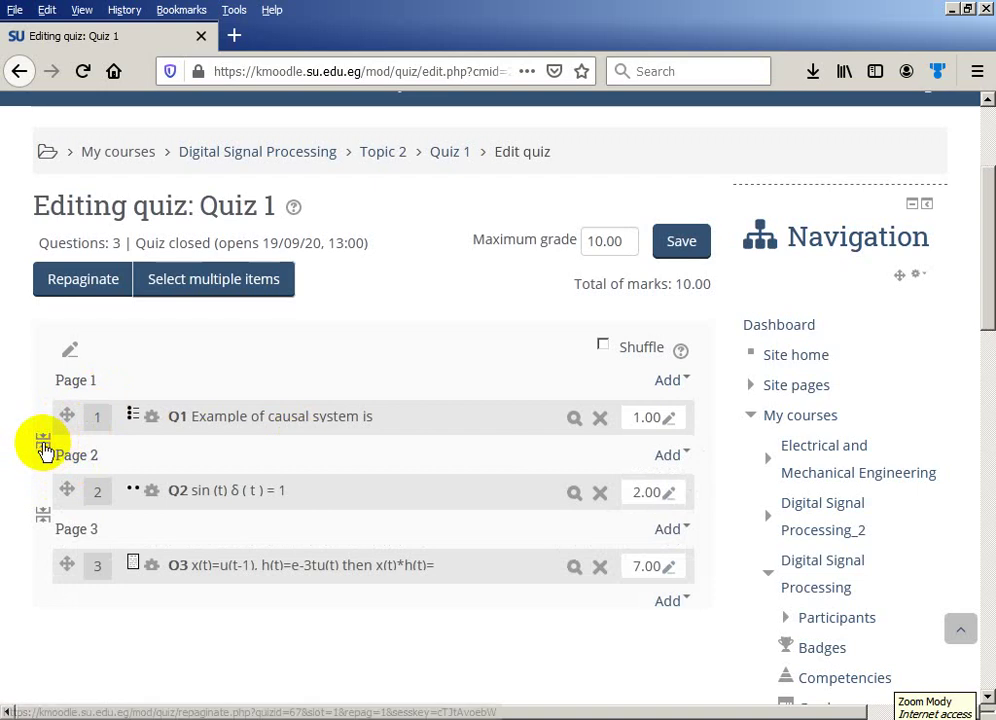
{"action": "left_click", "coordinate": [44, 441]}
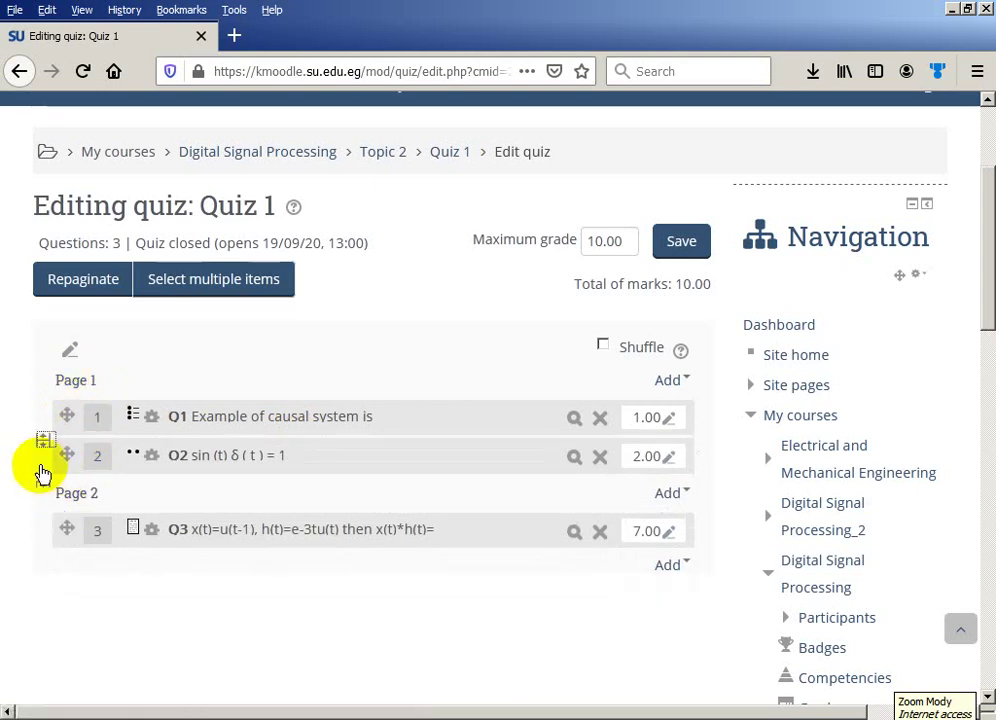
{"action": "left_click", "coordinate": [44, 441]}
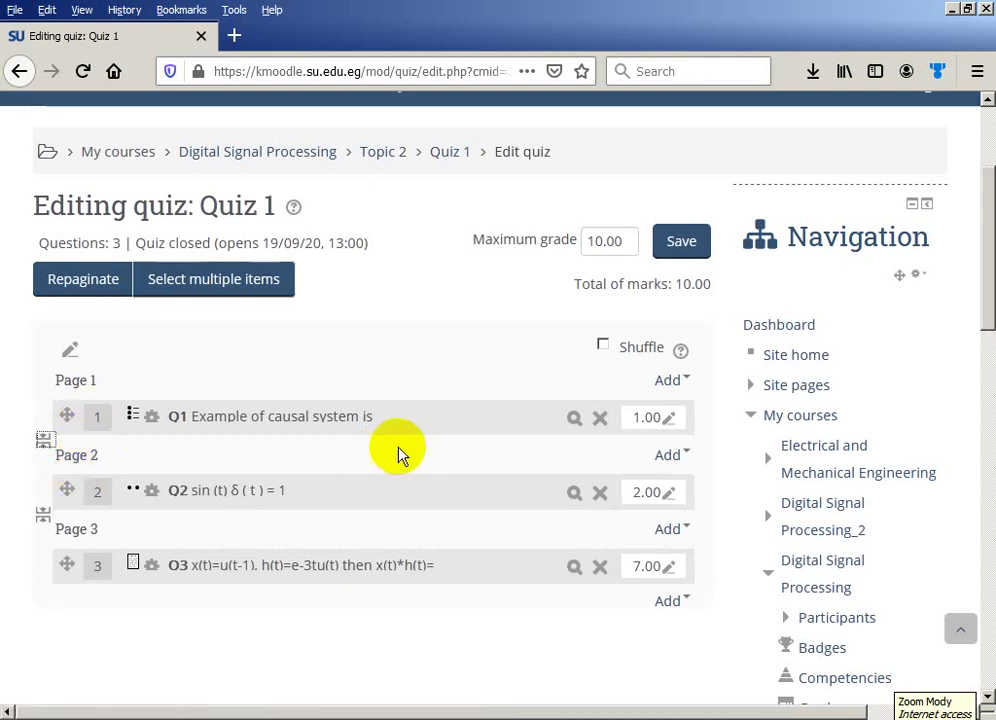
Step: Save the maximum grade of Quiz 1 and return to the Digital Signal Processing course page
{"action": "left_click", "coordinate": [678, 253]}
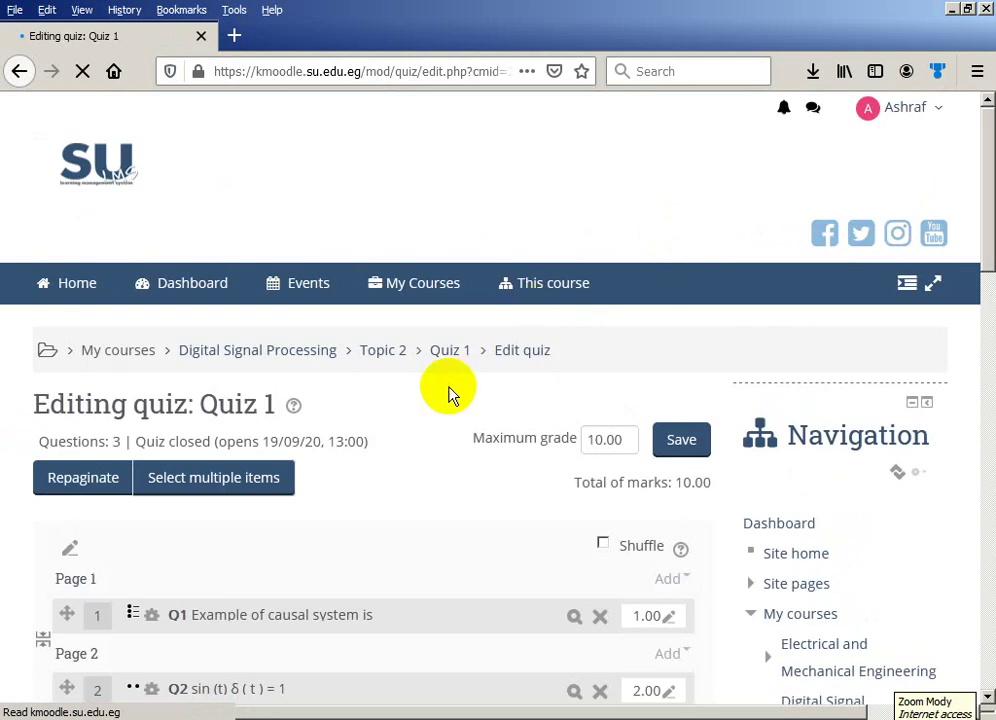
{"action": "mouse_move", "coordinate": [402, 283]}
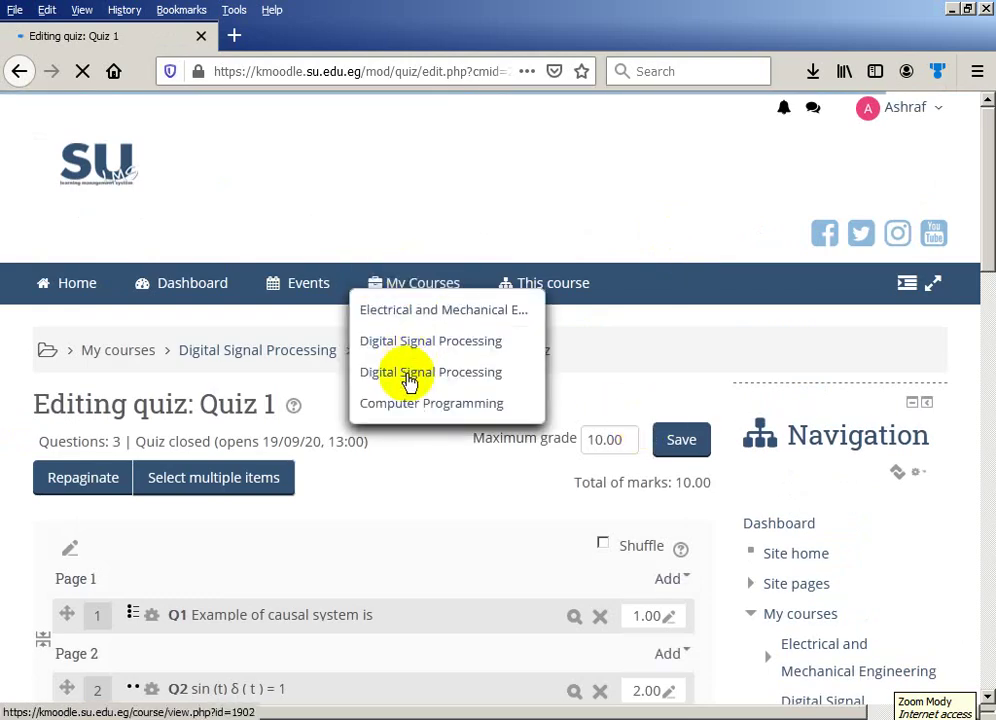
{"action": "left_click", "coordinate": [263, 352]}
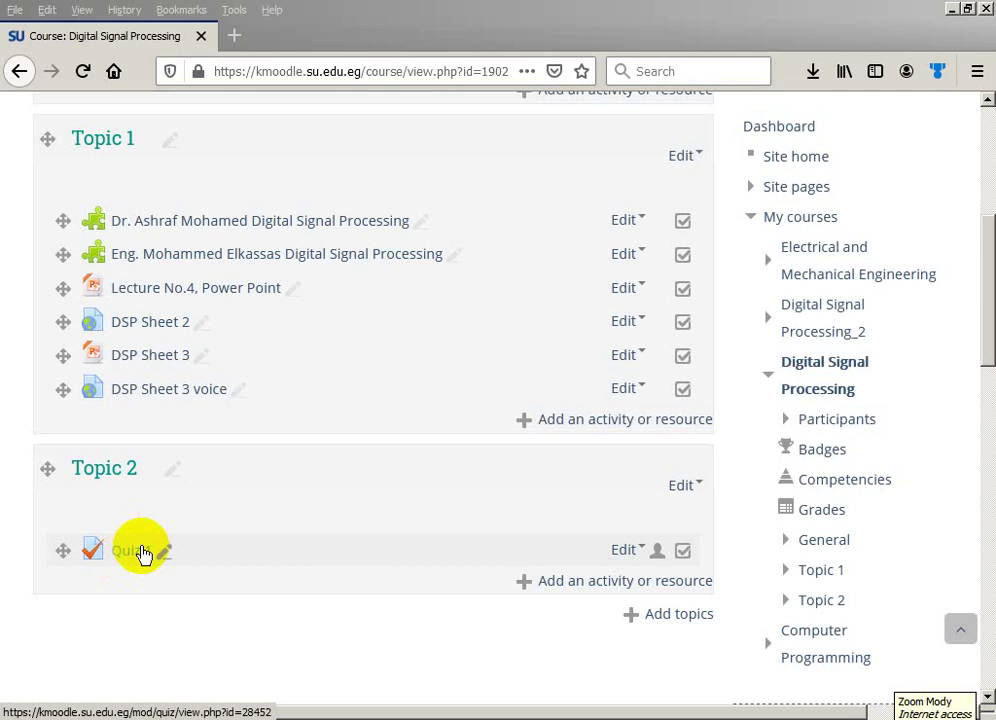
Step: Open Quiz 1 in Topic 2, review its allowed attempts and availability times, and go back to the course
{"action": "left_click", "coordinate": [143, 555]}
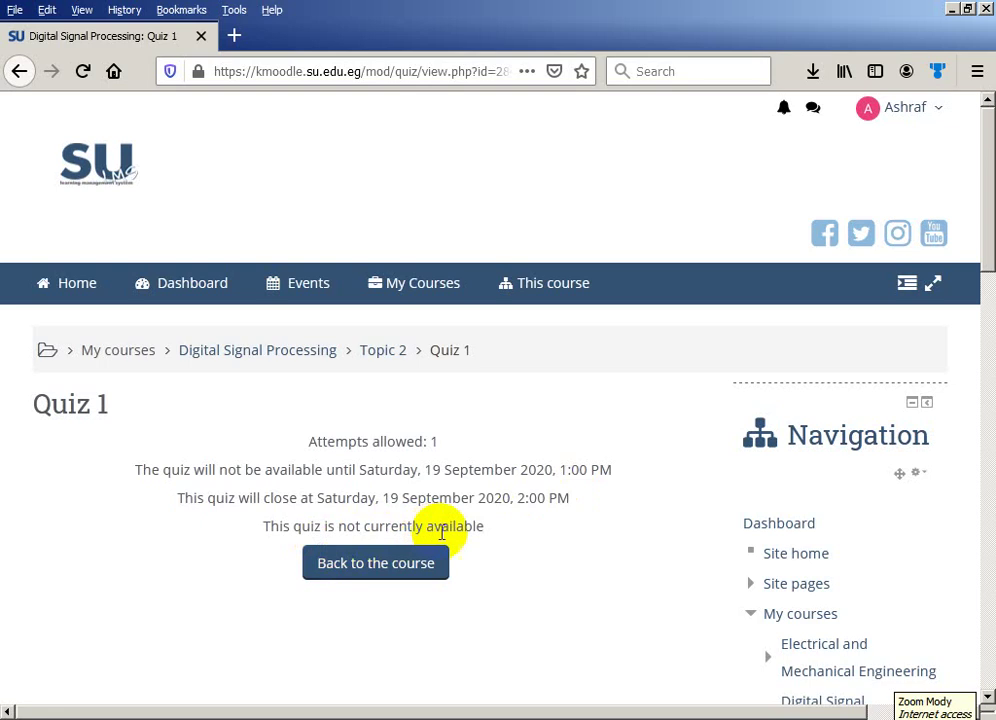
{"action": "left_click", "coordinate": [380, 570]}
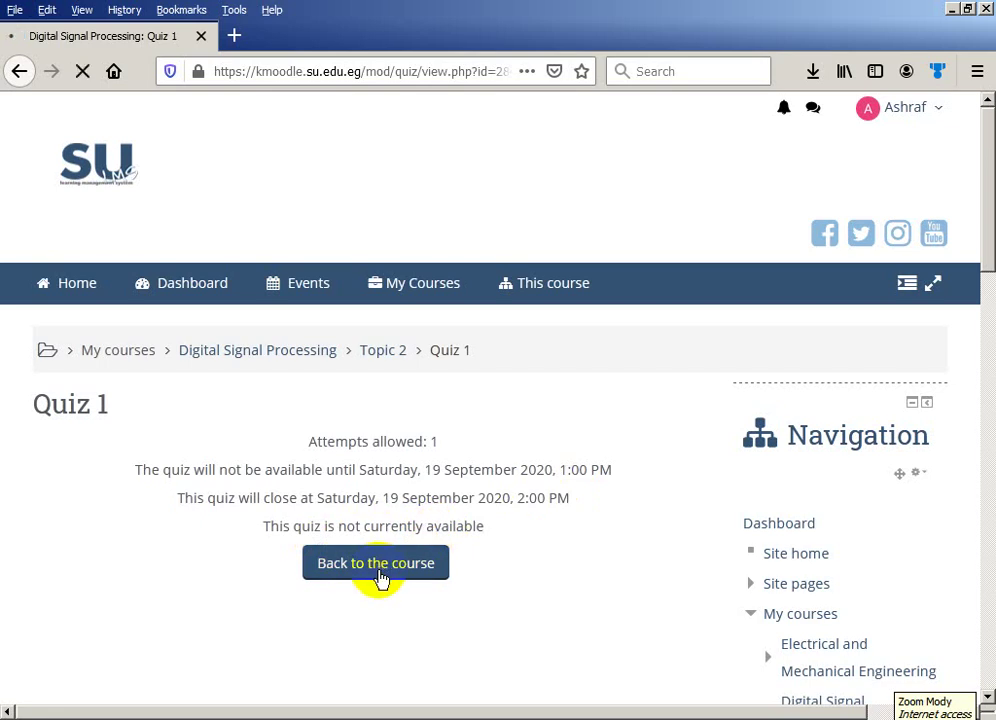